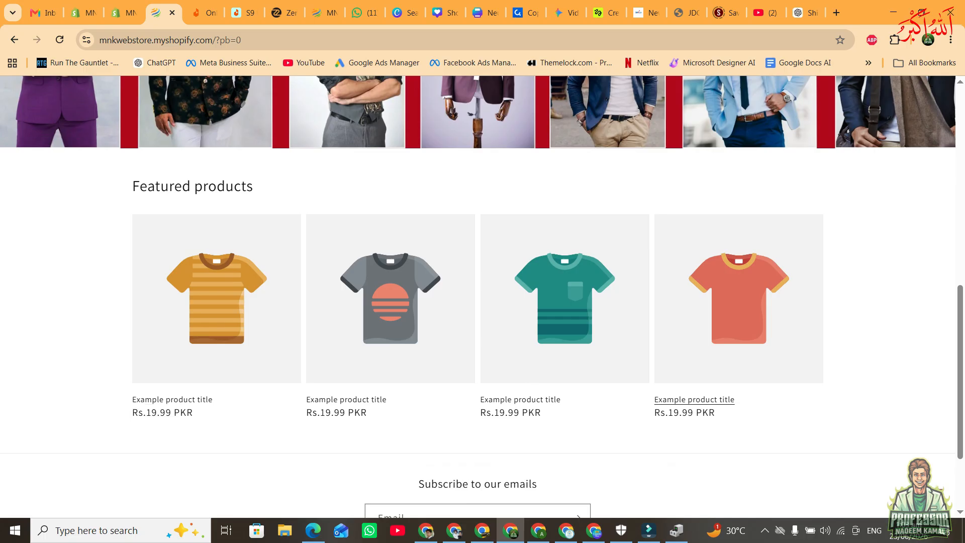
Look over the storefront home page, from the featured products and email signup back to the header banner.
scroll(352, 282, down, 2)
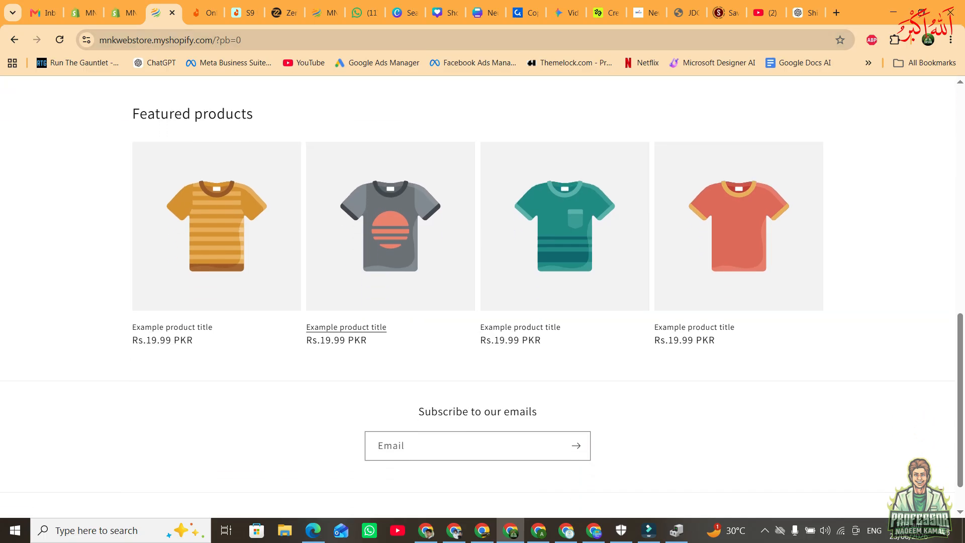
scroll(281, 277, up, 6)
scroll(281, 276, down, 2)
scroll(477, 296, up, 6)
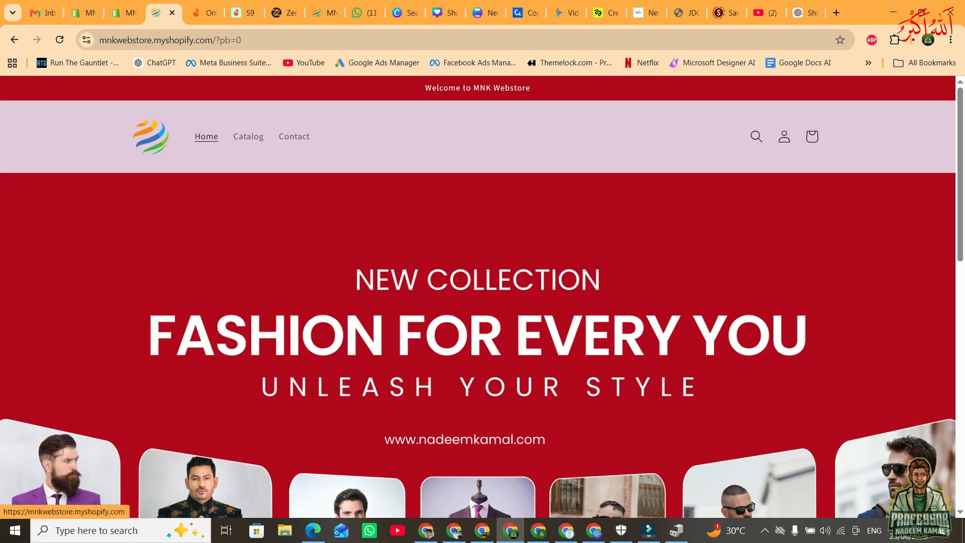
In the store admin, review the current Dawn theme and the suggested themes for the online store.
click(123, 12)
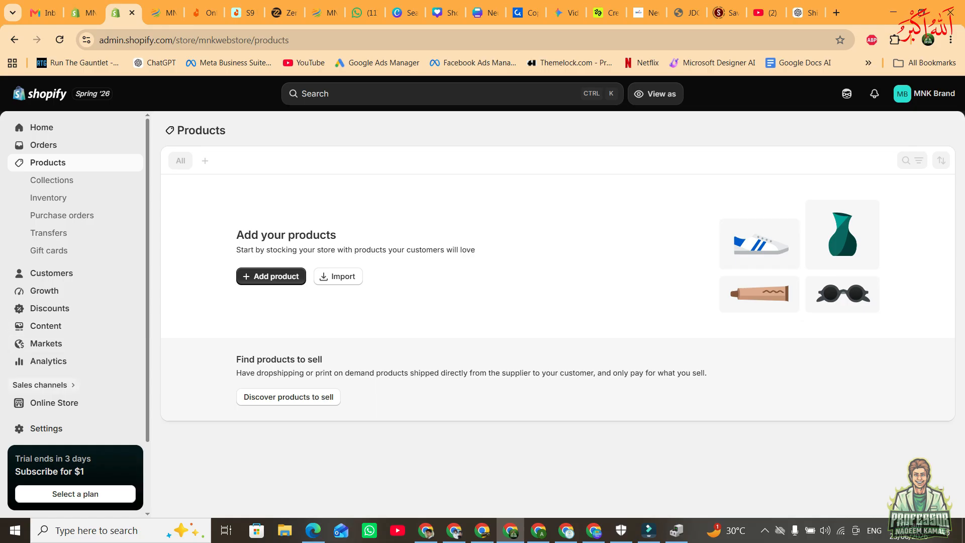
click(75, 402)
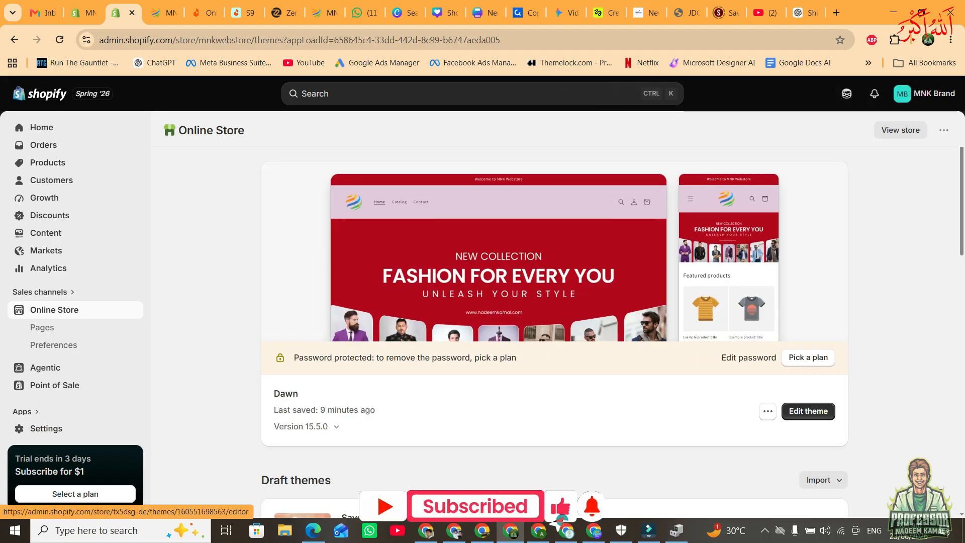
scroll(558, 513, down, 10)
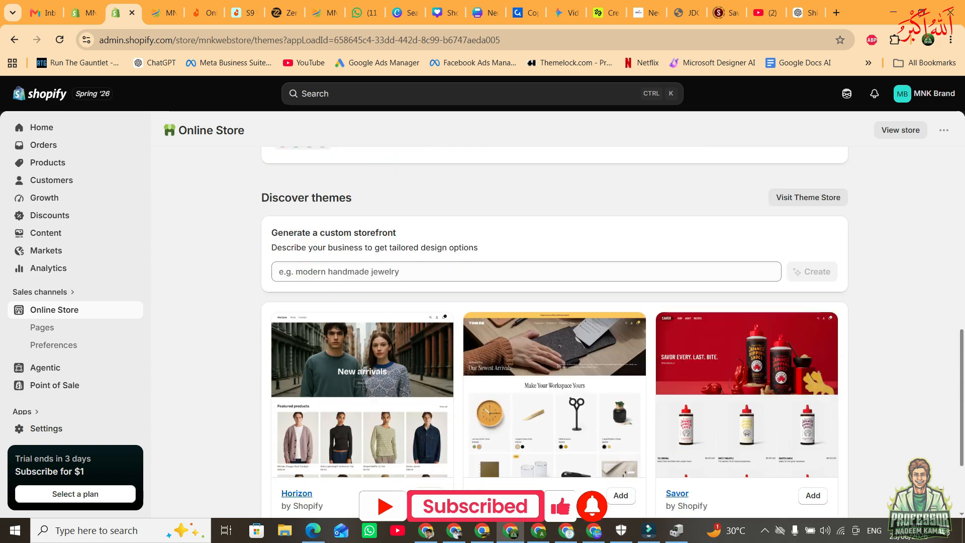
scroll(554, 331, down, 3)
scroll(554, 331, up, 12)
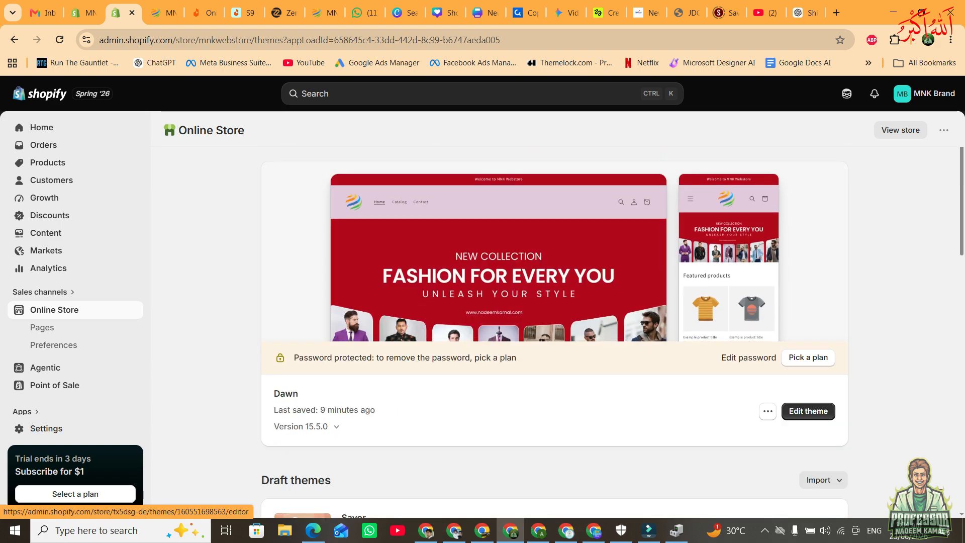
drag(298, 393, 316, 410)
scroll(554, 331, down, 14)
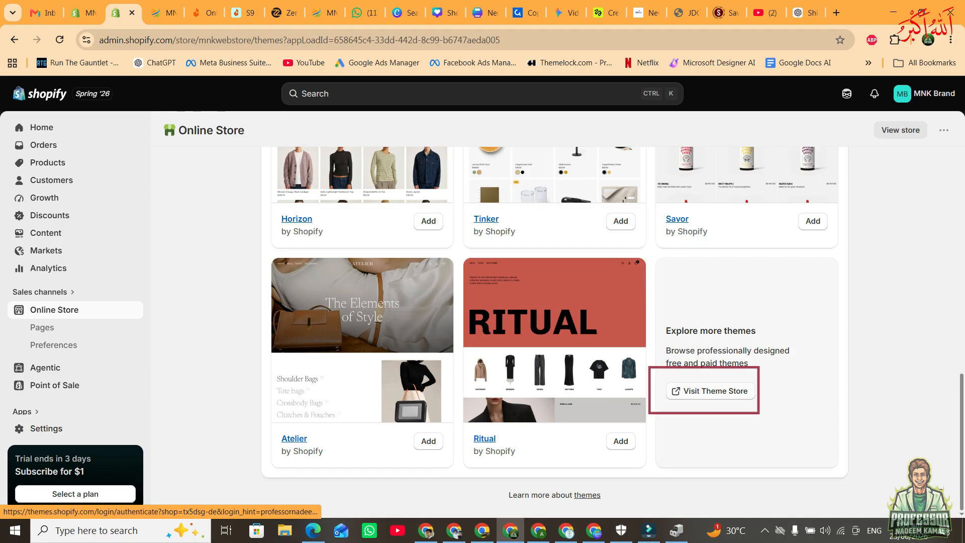
Browse the Shopify Theme Store for free themes sorted by Newest, and return to the store admin.
click(710, 390)
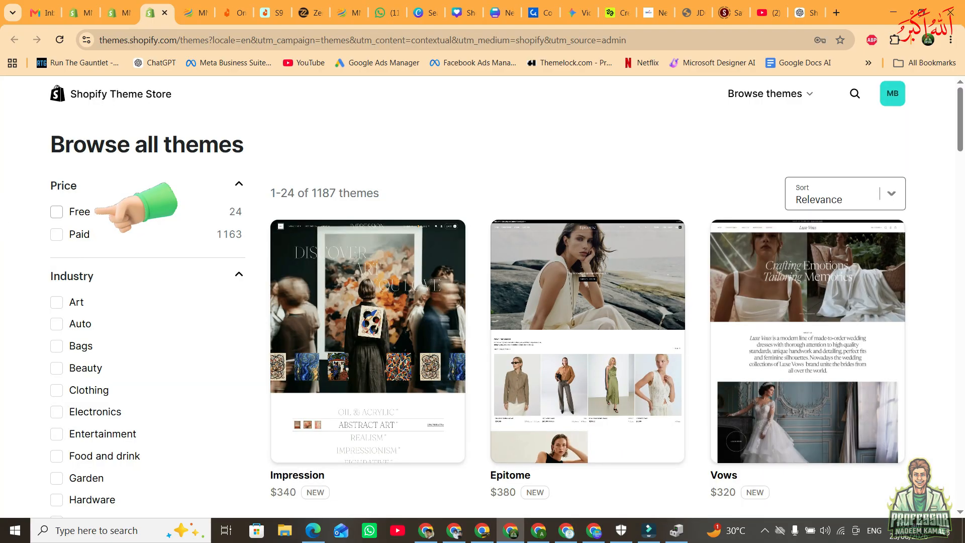
click(97, 211)
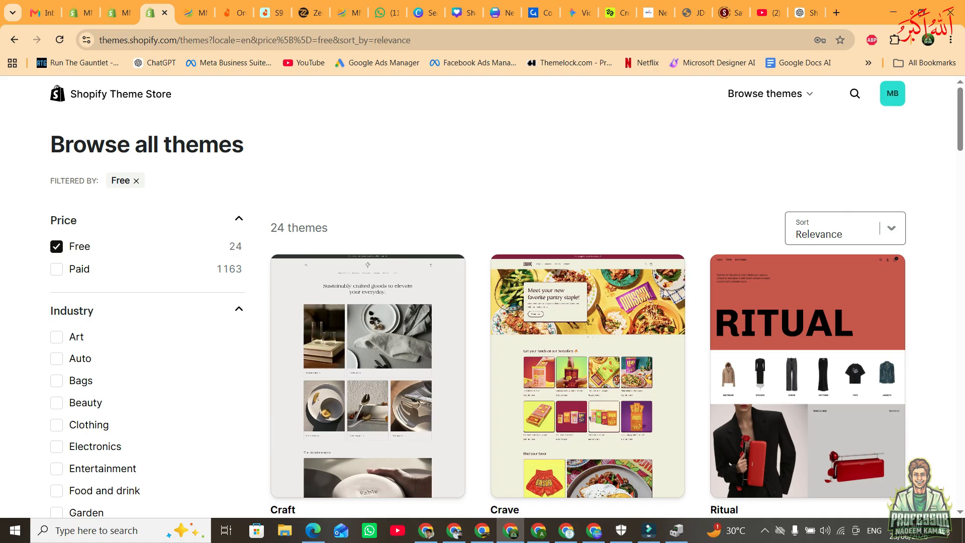
click(829, 235)
click(825, 255)
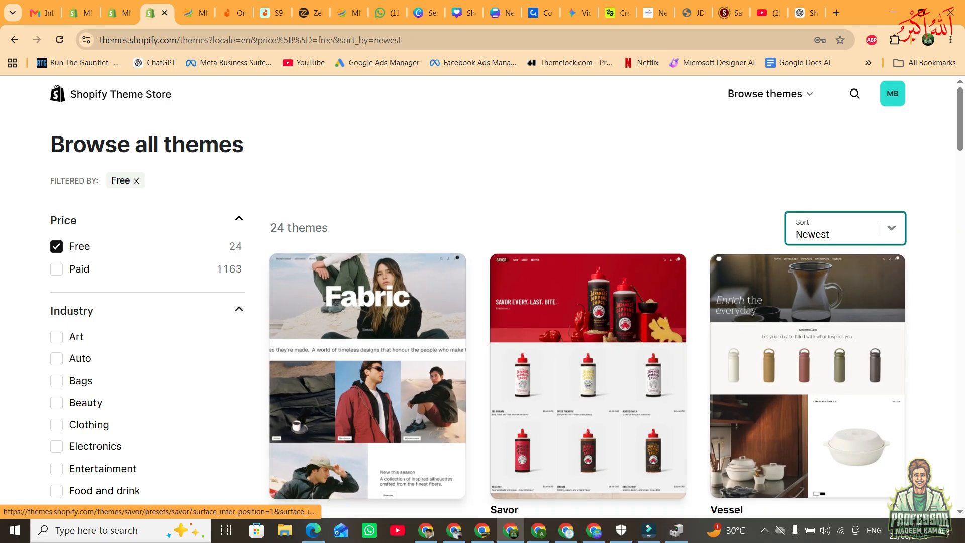
scroll(368, 376, down, 1)
scroll(368, 376, down, 8)
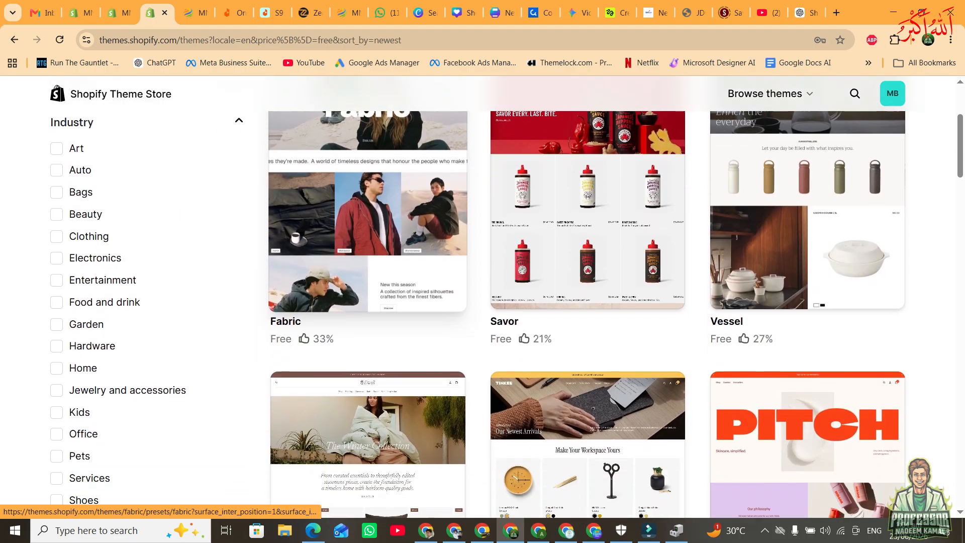
key(ctrl+w)
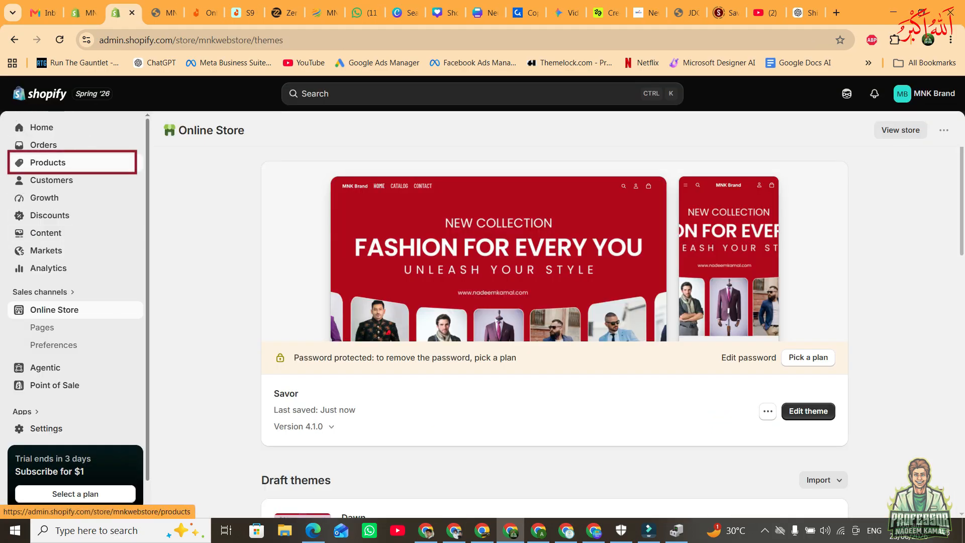
Start a new product in the store admin and title it "Ultra Smart Watch".
click(48, 162)
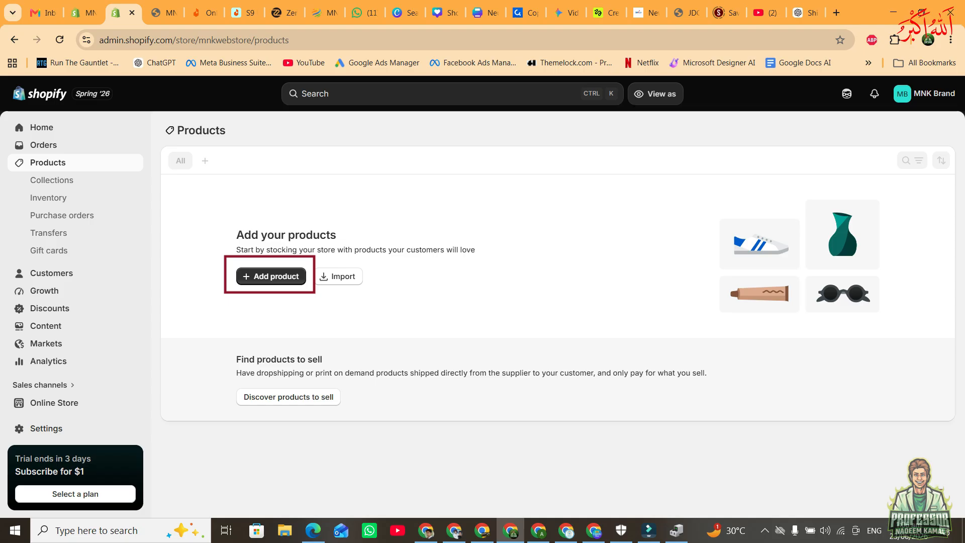
click(266, 276)
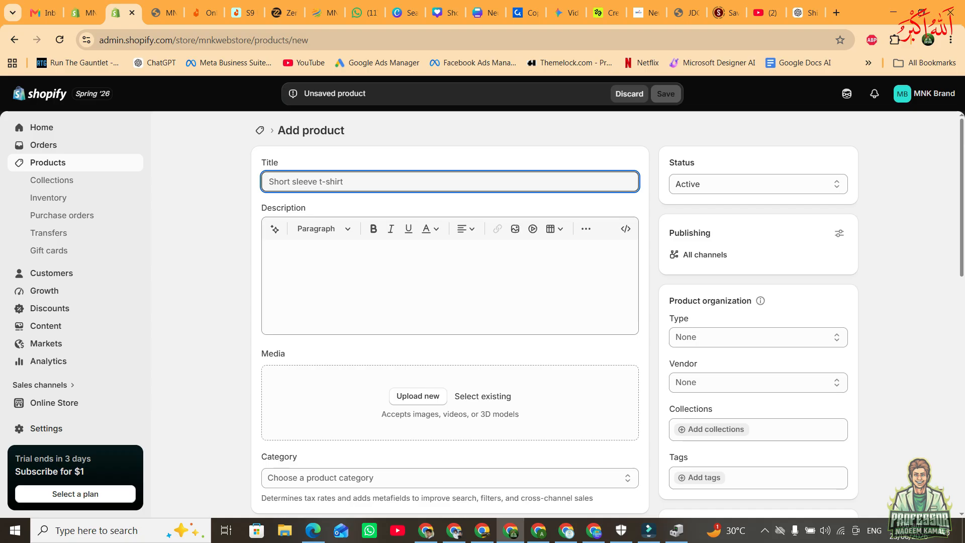
text(Ultra Smart Watch)
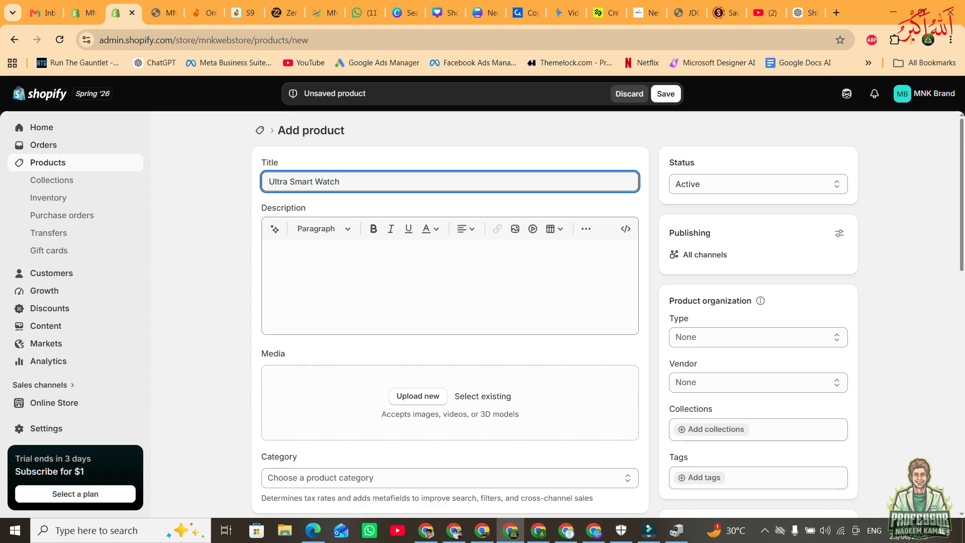
Switch to ChatGPT and ask for a description of the "Ultra Smart Watch T800".
click(449, 282)
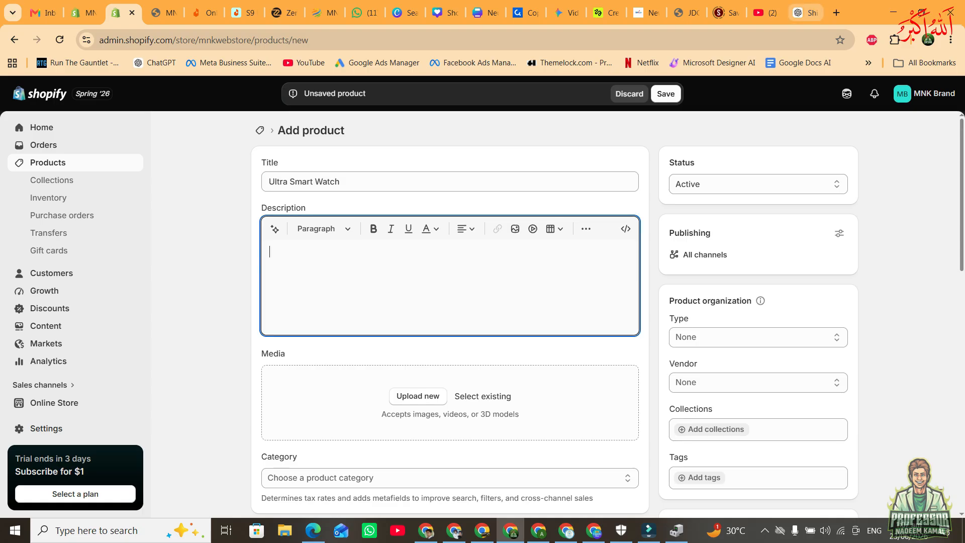
click(806, 12)
text(Ultra Smart Watch T800)
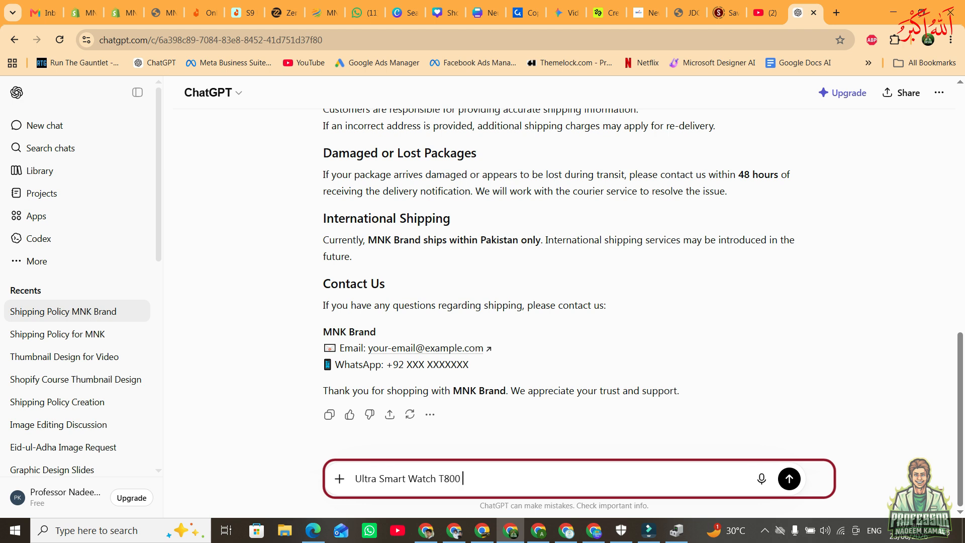
text(description likhs)
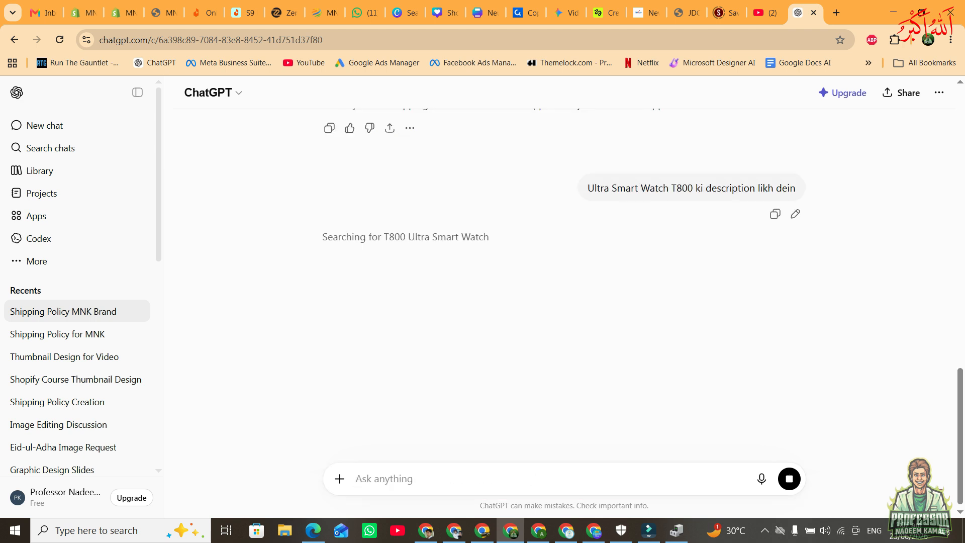
Copy the generated T800 Ultra description from ChatGPT into the new product's description in Shopify and check it.
mouse_move(662, 188)
mouse_down()
mouse_move(695, 188)
mouse_move(682, 188)
mouse_up()
drag(338, 258, 455, 375)
scroll(557, 302, down, 6)
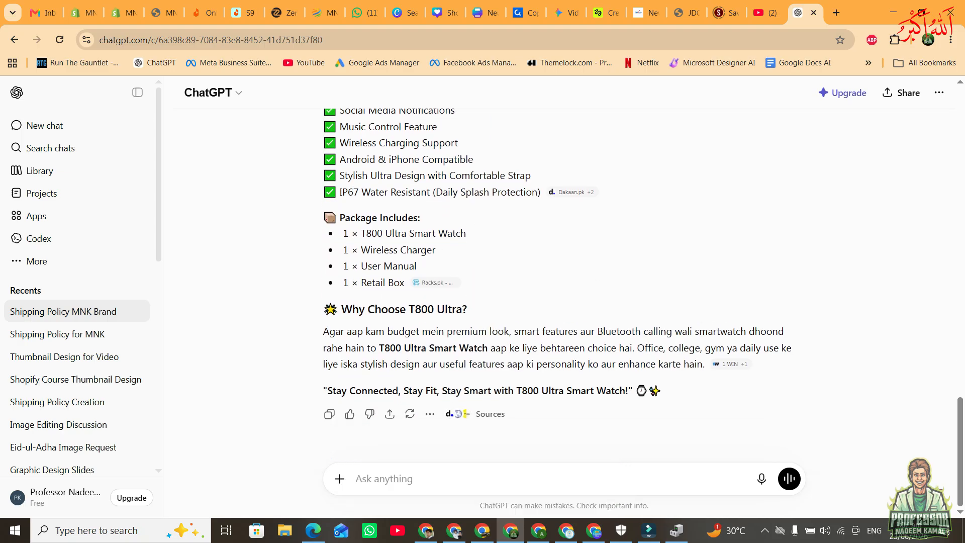
shift+click(661, 390)
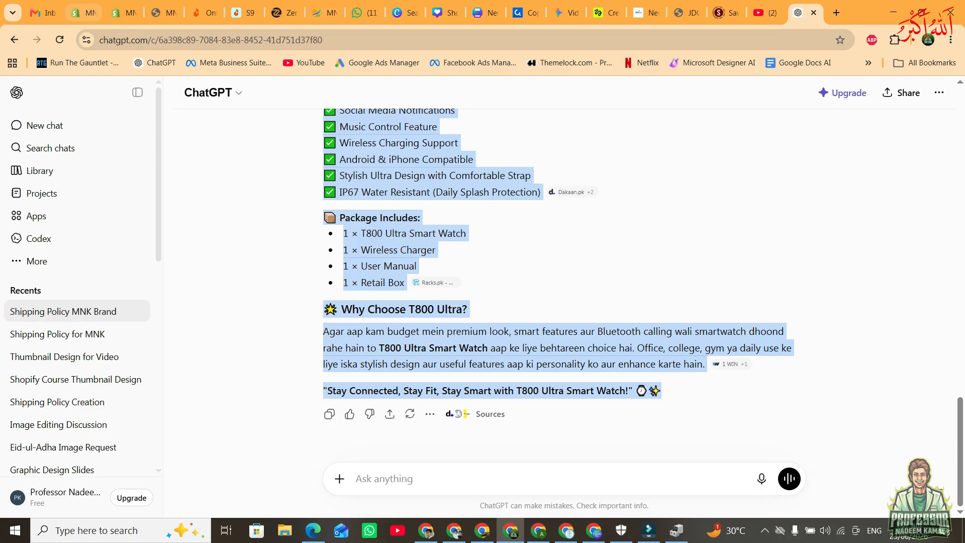
click(120, 13)
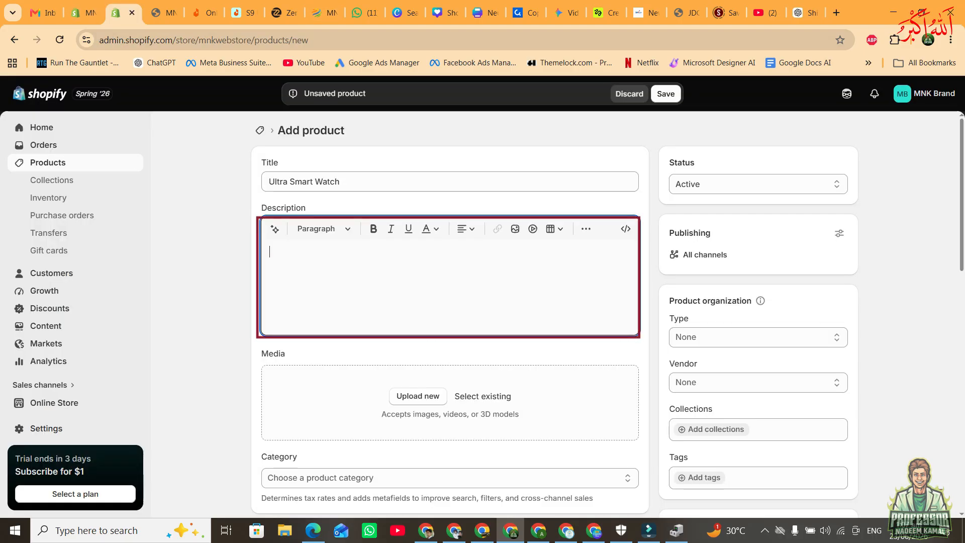
key(ctrl+v)
scroll(449, 392, down, 3)
scroll(450, 392, up, 3)
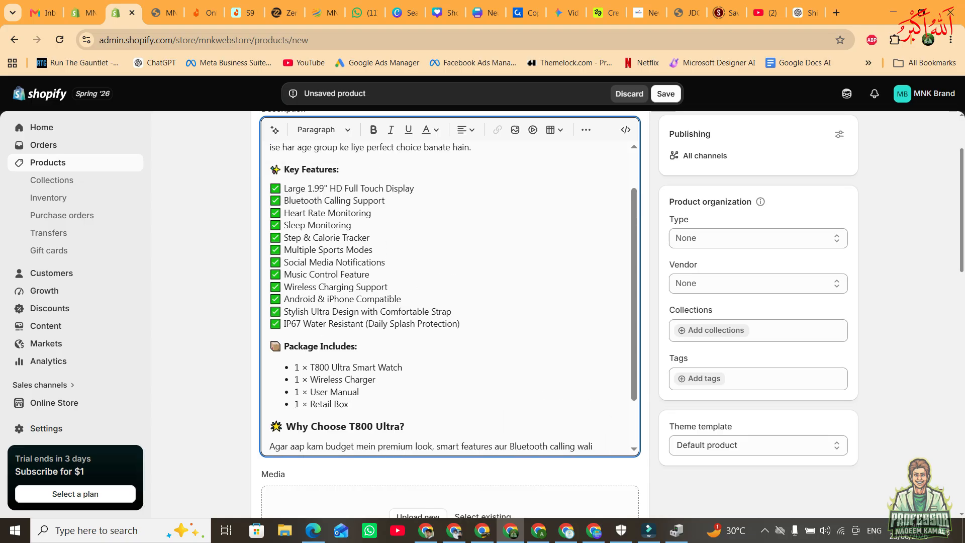
scroll(450, 296, down, 2)
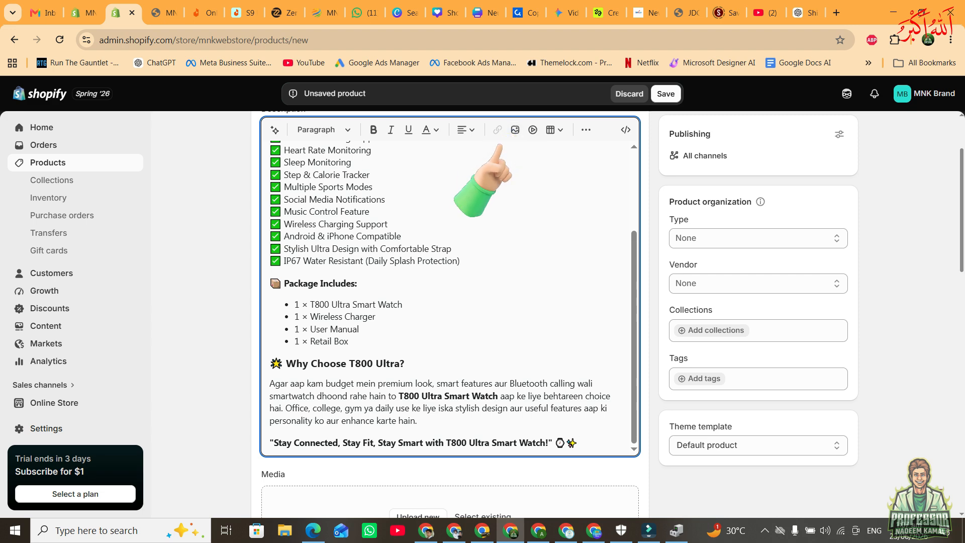
Upload six Downloads images as product media: the Gemini-generated watch image, the ChatGPT Jun 20 watch image, 111.jpeg, 222.jpeg, 333.jpeg and 444.jpeg.
scroll(401, 265, down, 5)
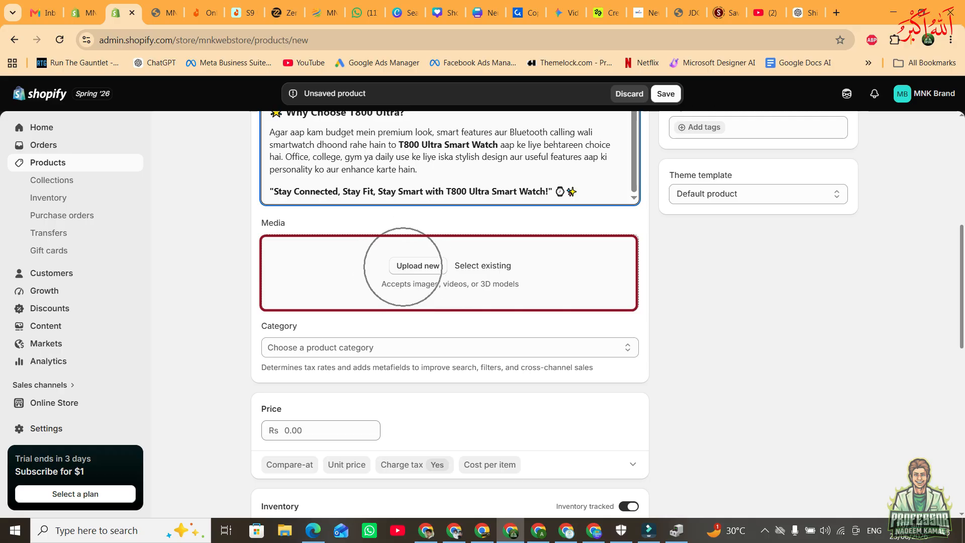
click(417, 266)
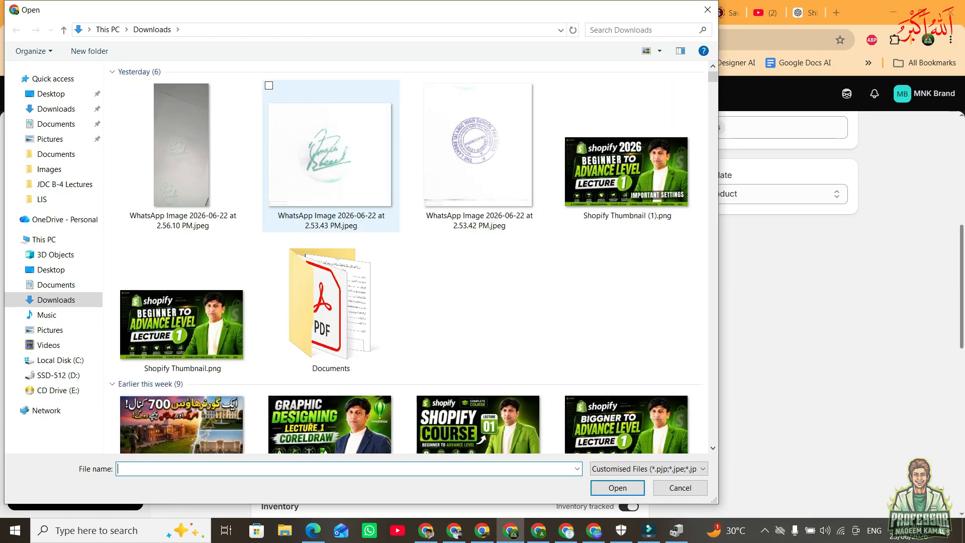
scroll(330, 211, down, 10)
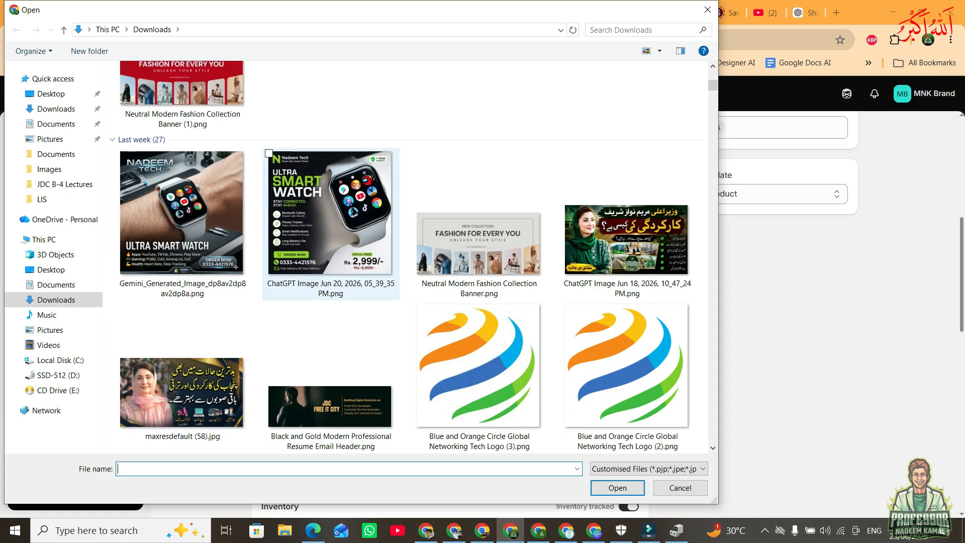
click(331, 211)
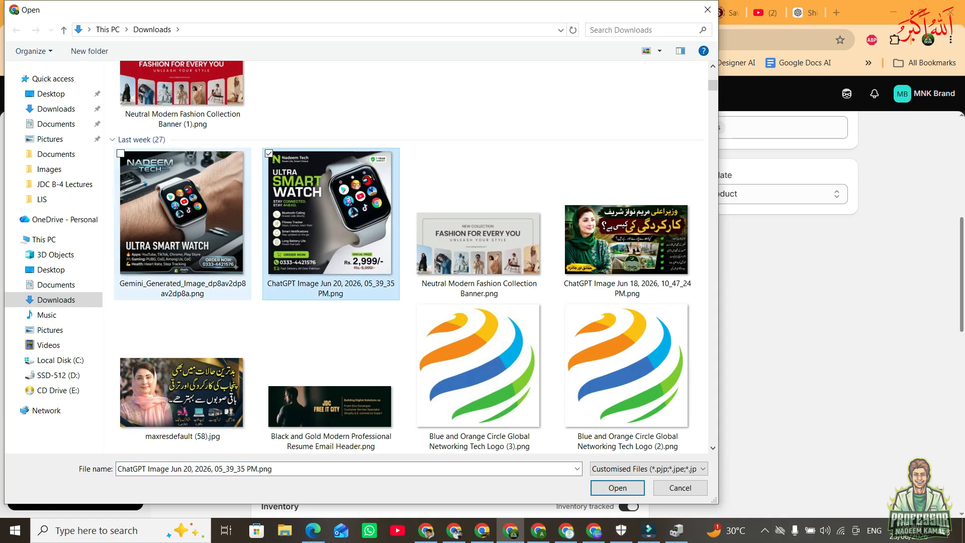
ctrl+click(182, 221)
scroll(331, 236, down, 10)
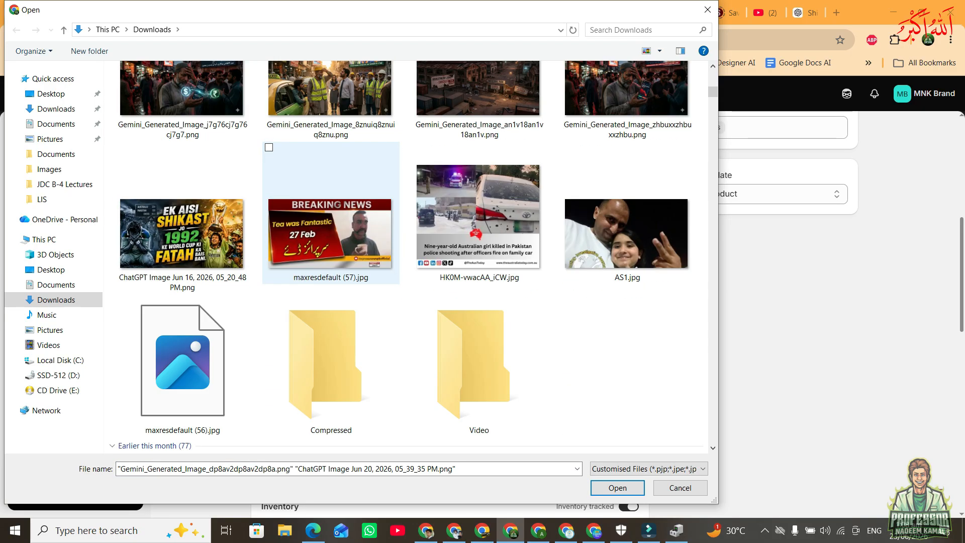
scroll(331, 251, down, 15)
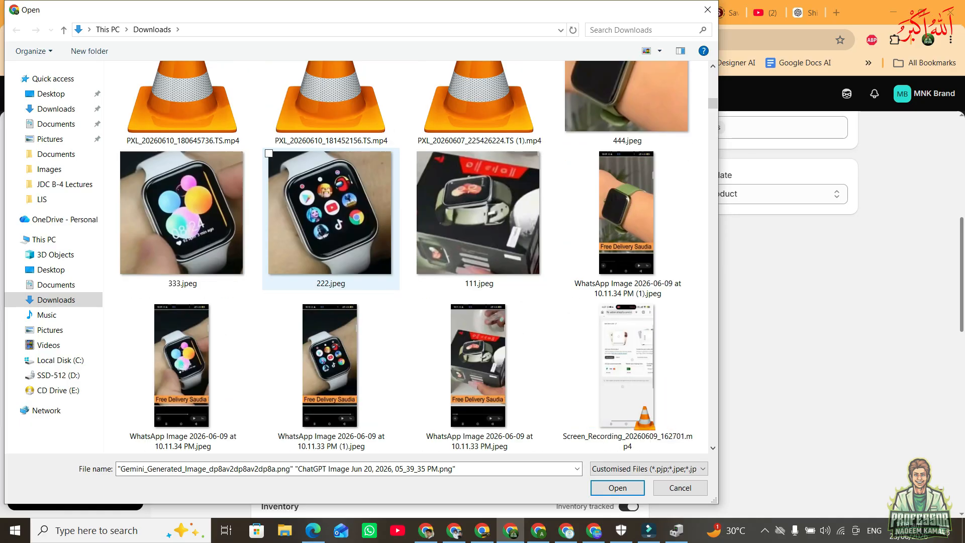
ctrl+click(331, 211)
ctrl+click(182, 211)
ctrl+click(479, 211)
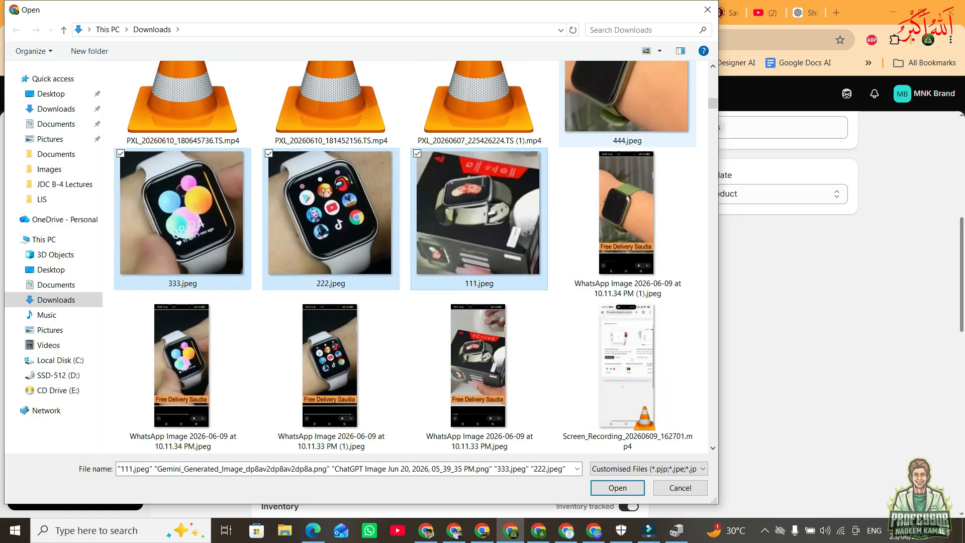
ctrl+click(618, 112)
click(617, 488)
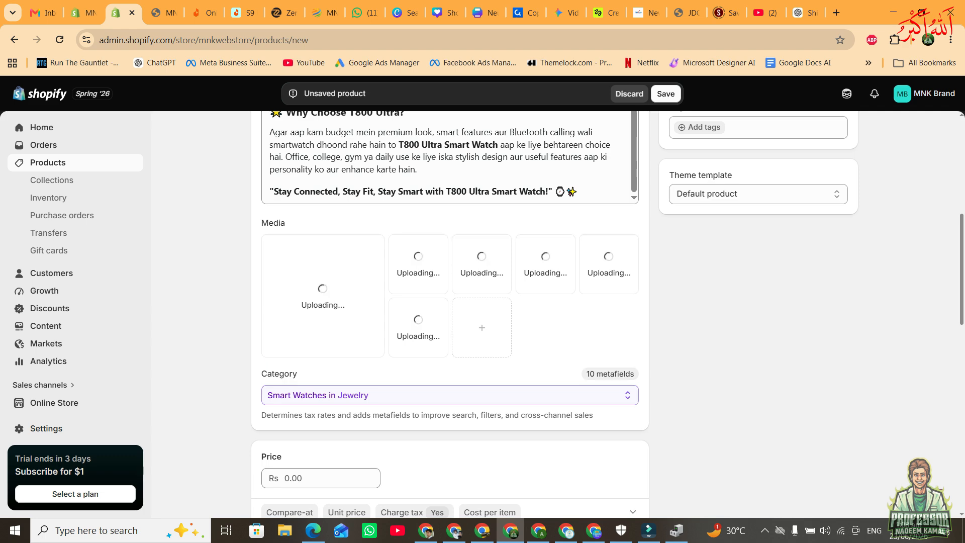
Review the product organization fields and the uploaded product media.
scroll(608, 315, up, 5)
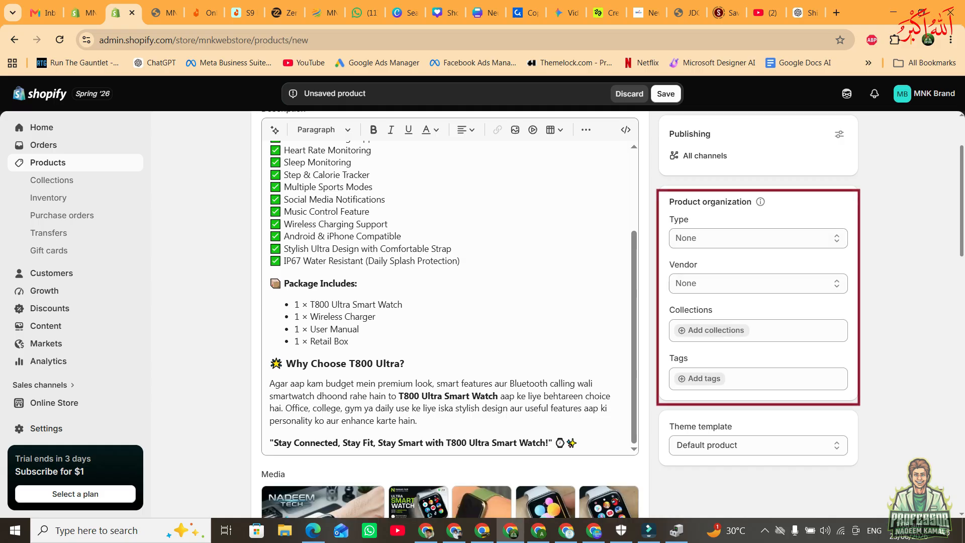
scroll(608, 315, down, 4)
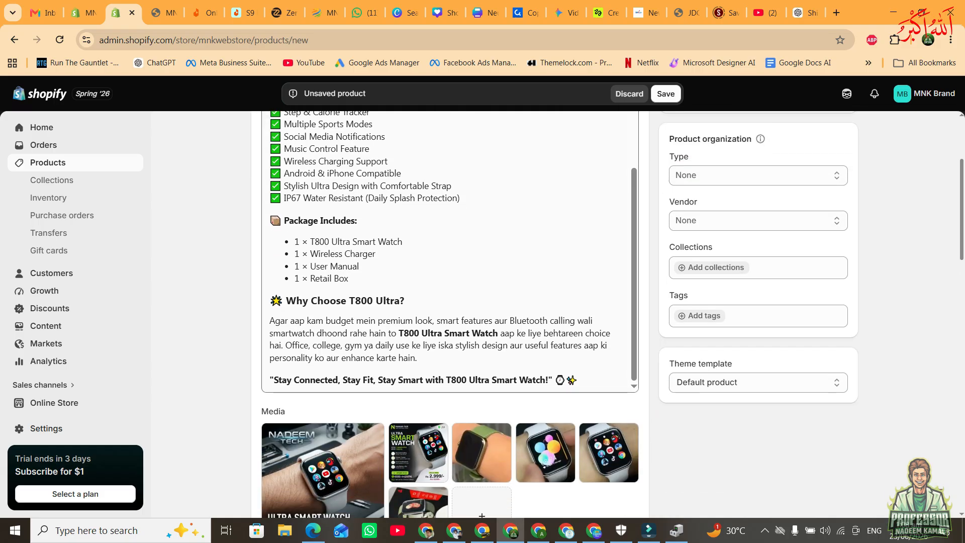
scroll(450, 301, up, 2)
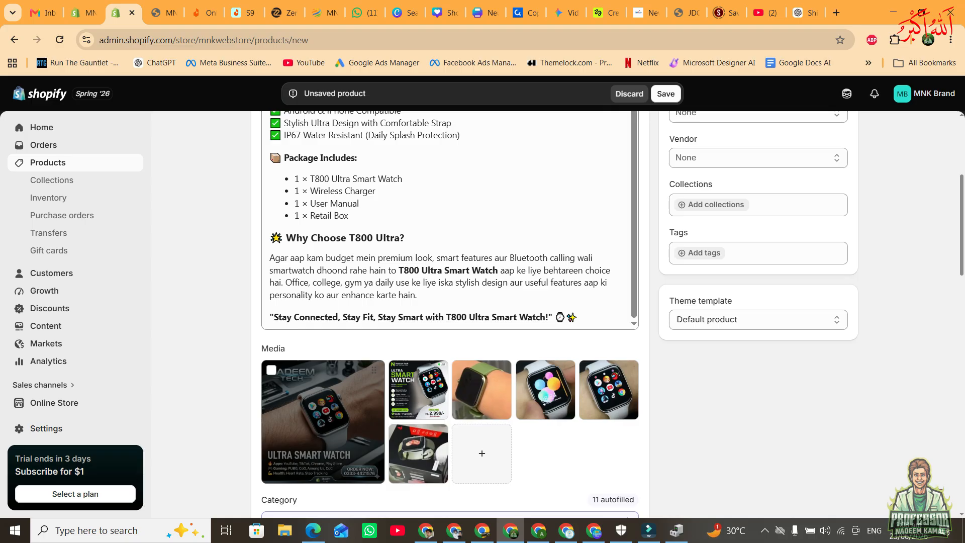
scroll(322, 402, up, 1)
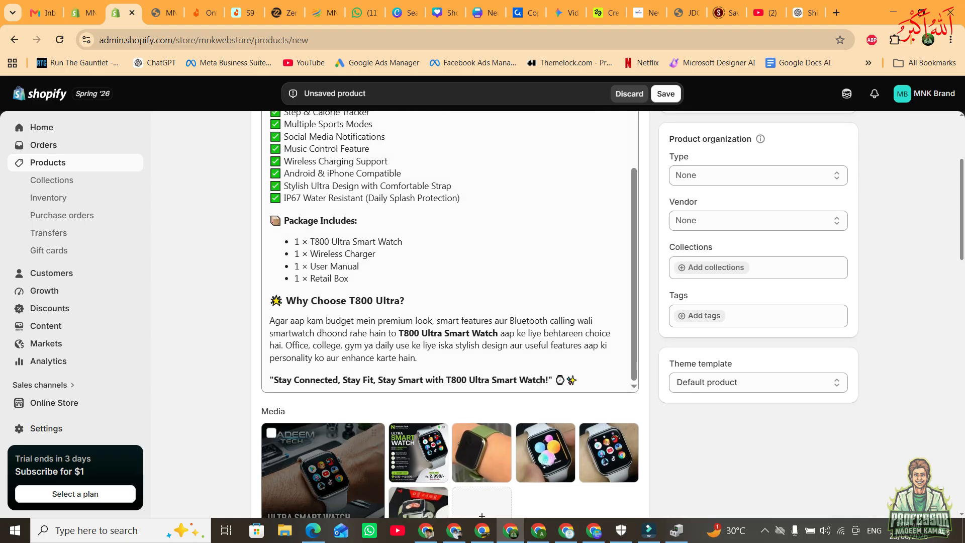
Add "Watch" as the product type in the product organization section.
scroll(321, 402, down, 2)
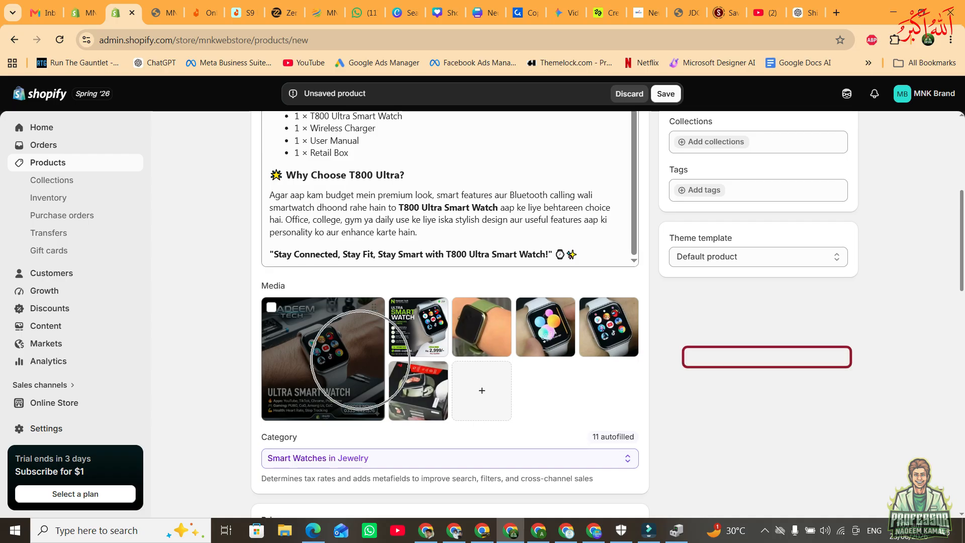
scroll(322, 352, up, 4)
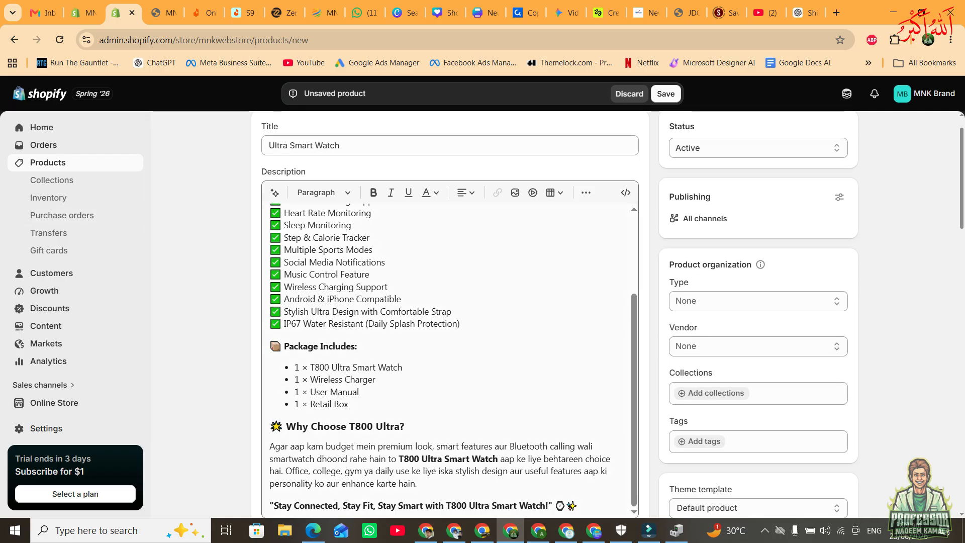
click(758, 238)
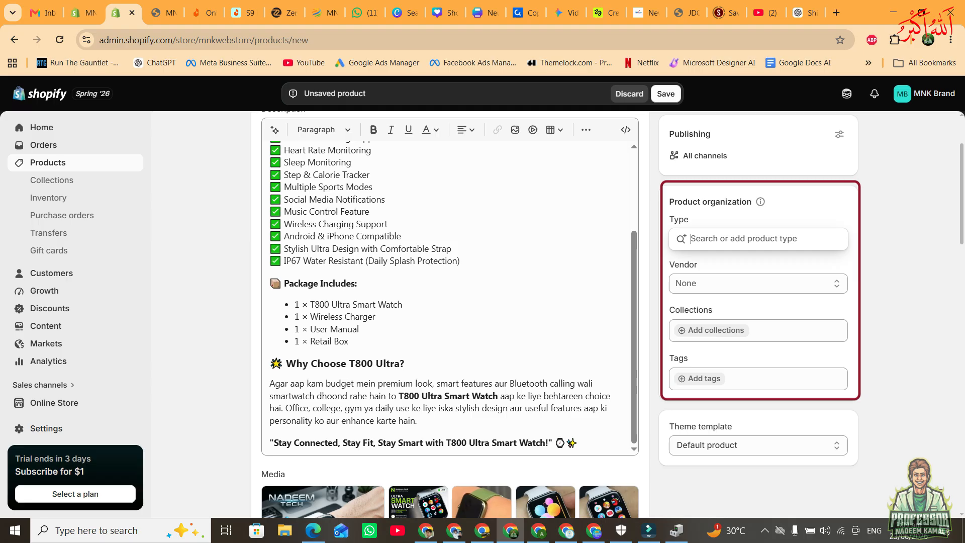
text(Watch)
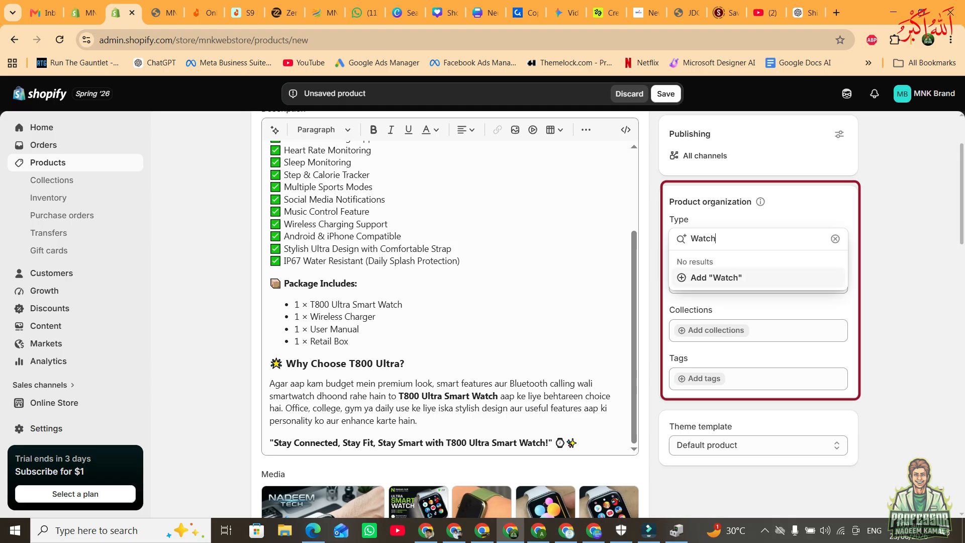
key(Return)
Add "MNK WebStore" as the product's vendor.
click(757, 285)
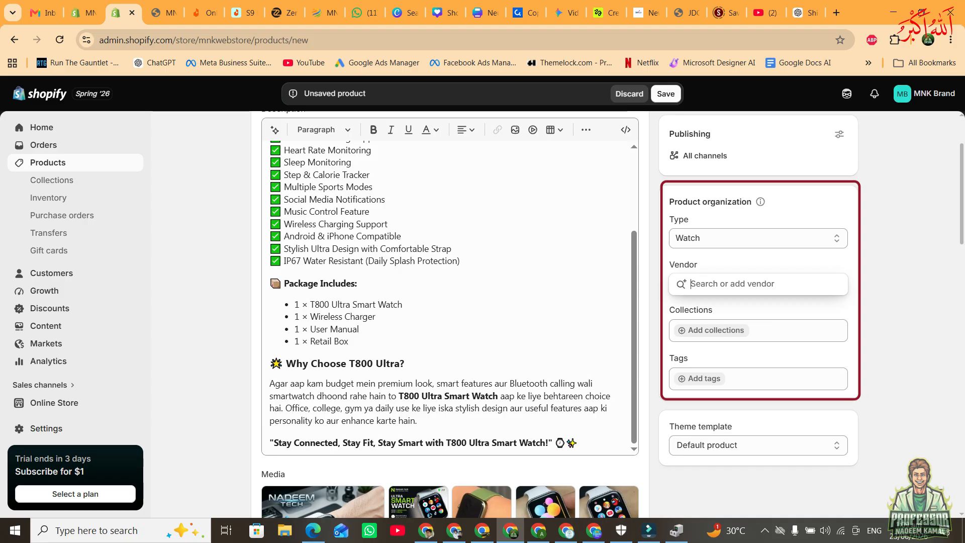
text(MNK)
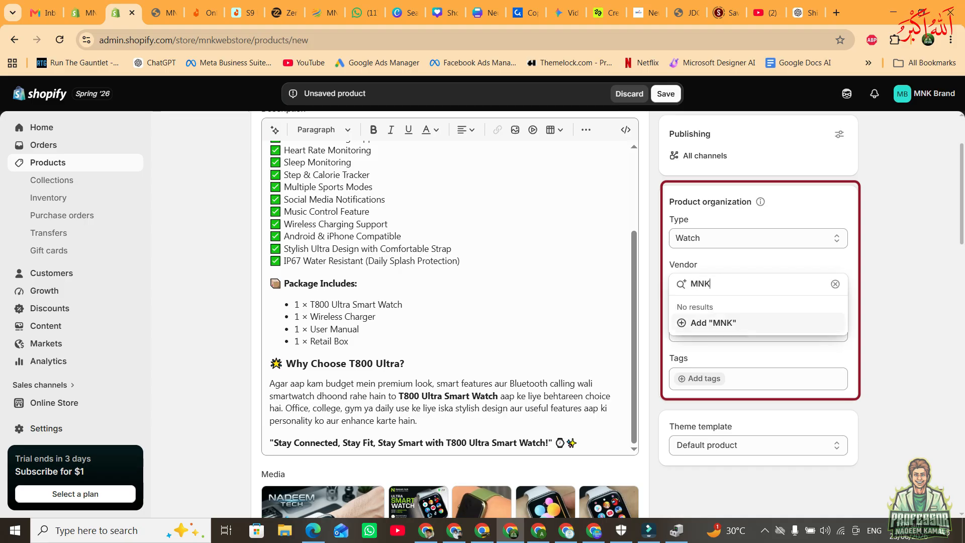
text( Webstore)
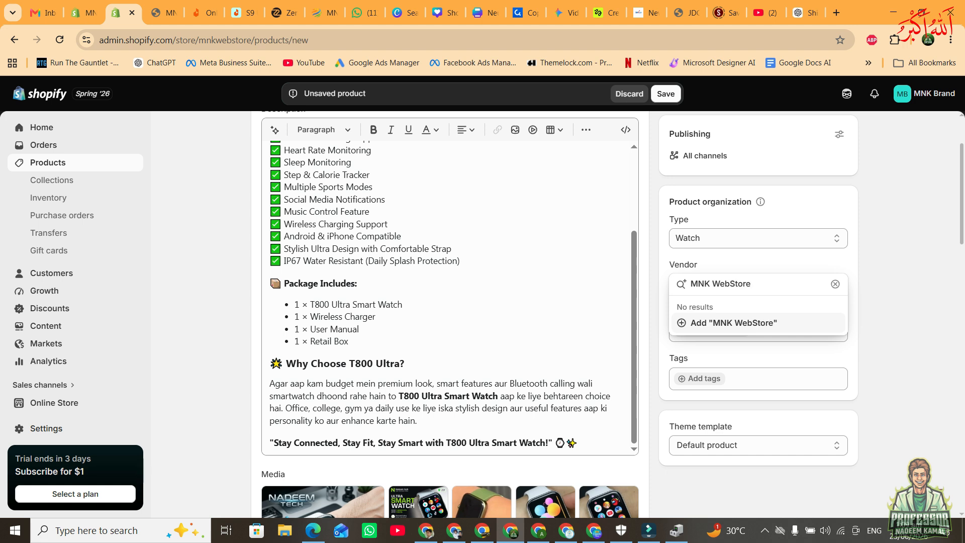
key(Return)
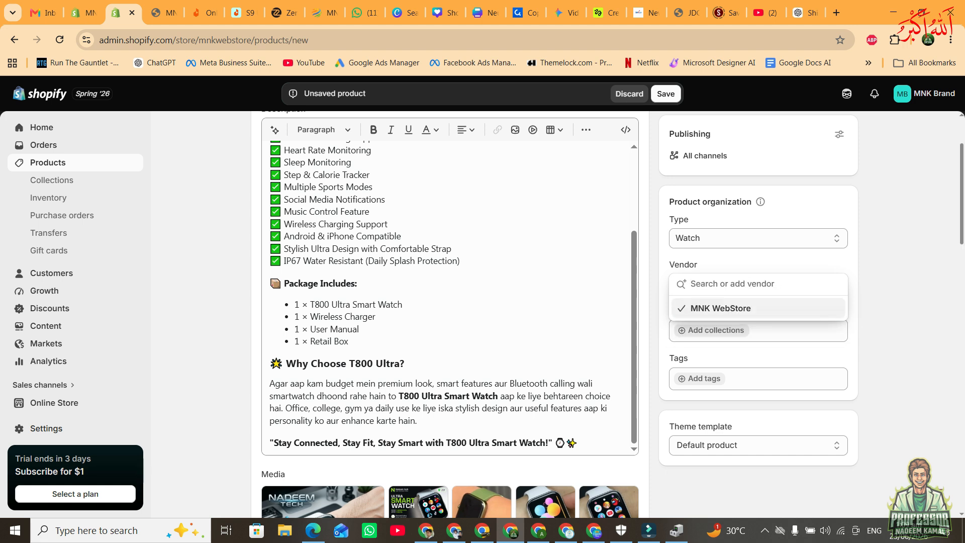
Assign the product to the Home page collection.
click(716, 330)
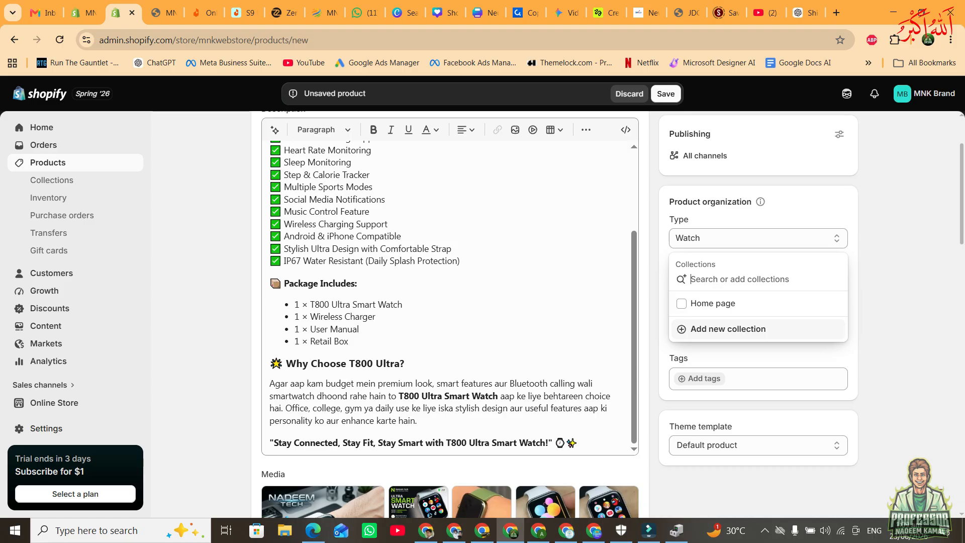
click(712, 304)
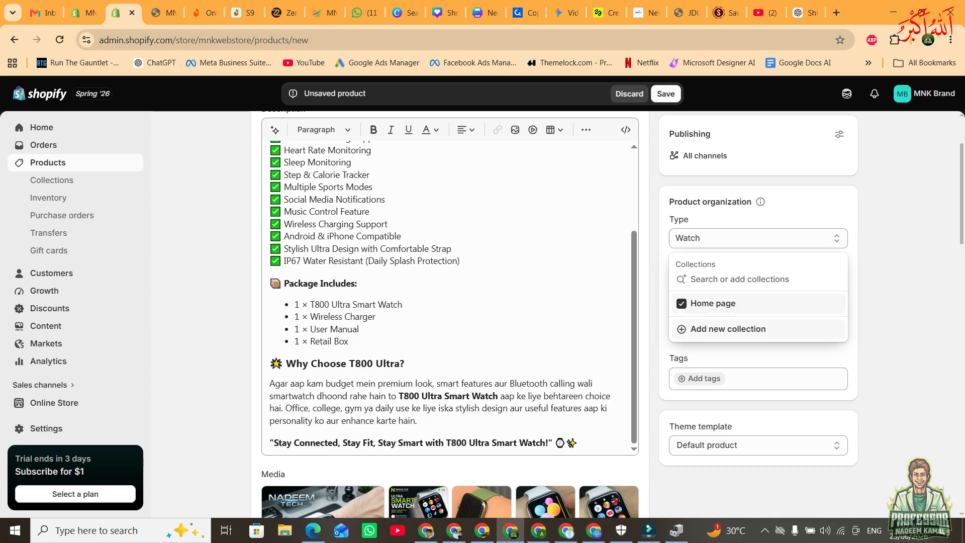
click(887, 341)
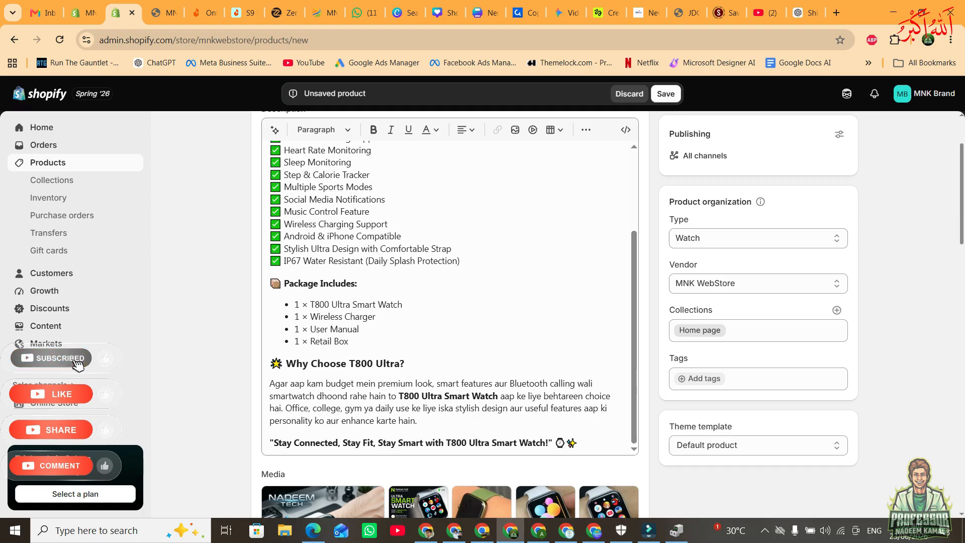
Switch to ChatGPT, request tags with "ad some tags", and add "T800 Ultra Smart Watch" as a tag on the Shopify product.
click(700, 378)
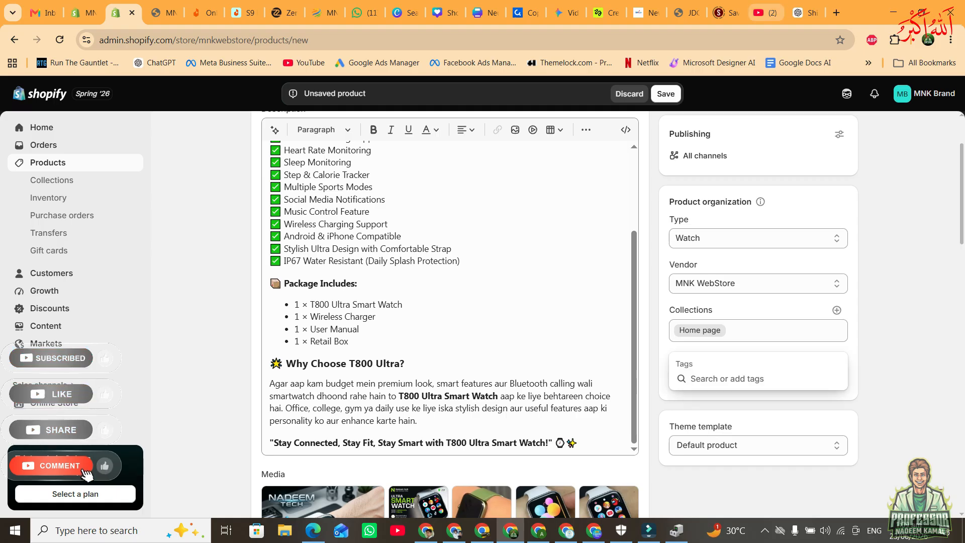
click(804, 12)
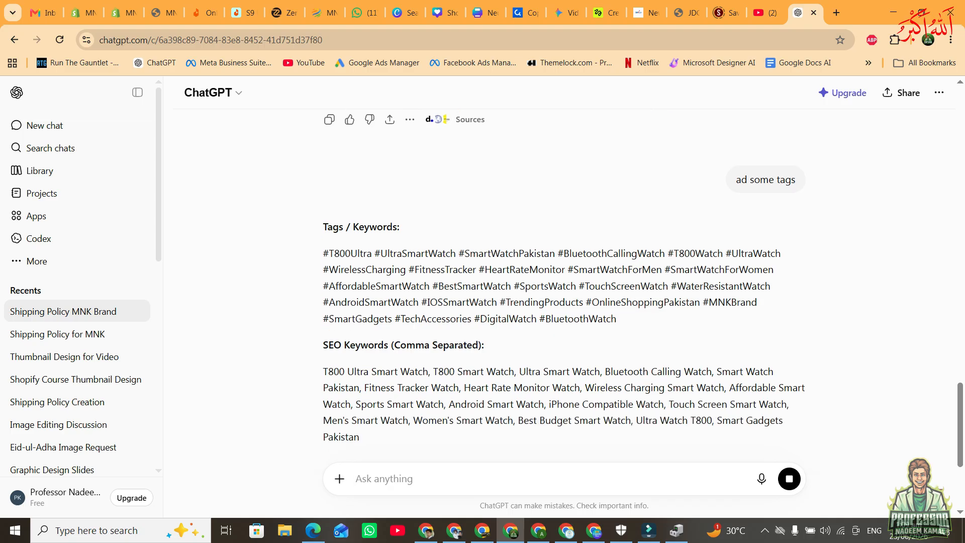
drag(323, 299, 407, 300)
click(407, 300)
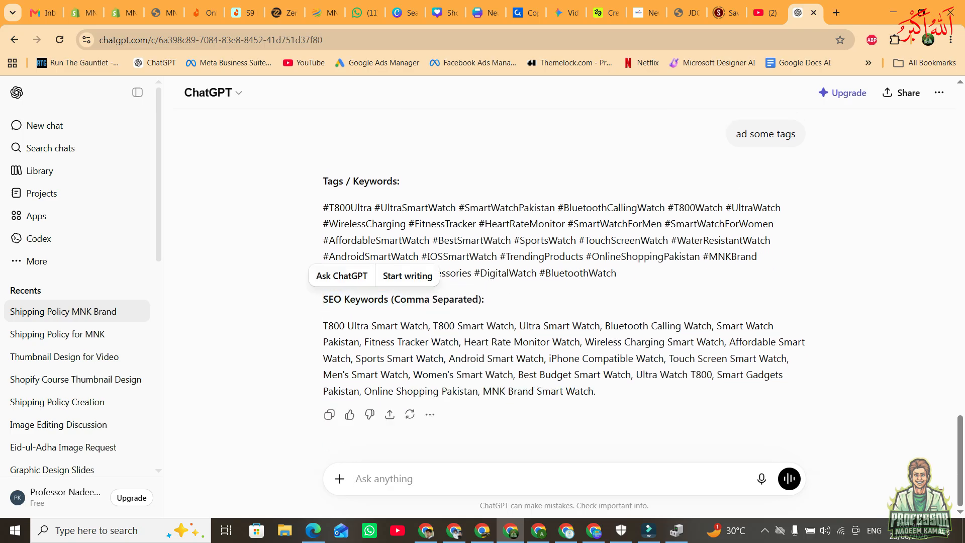
drag(407, 300, 372, 342)
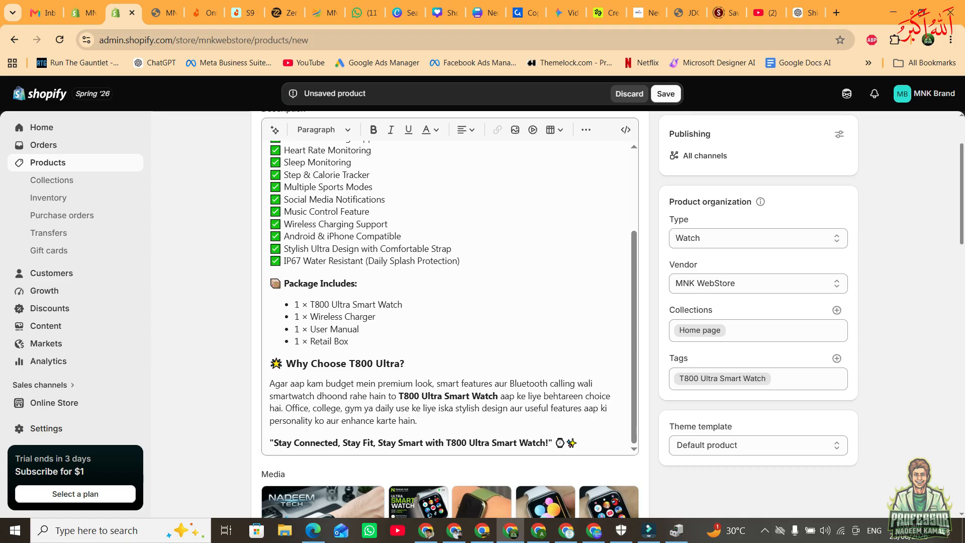
Set the product's price to Rs 2990.
scroll(611, 314, down, 1)
scroll(449, 314, down, 8)
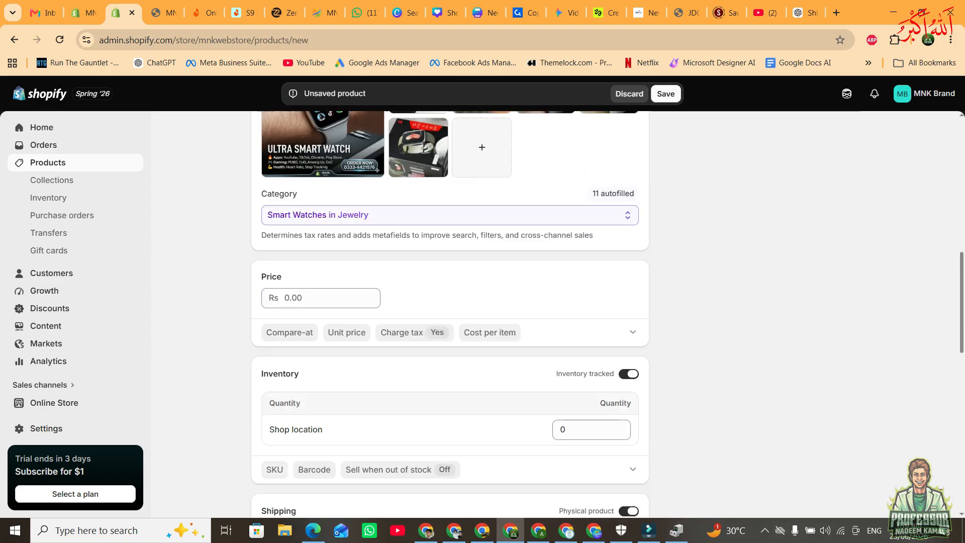
click(321, 289)
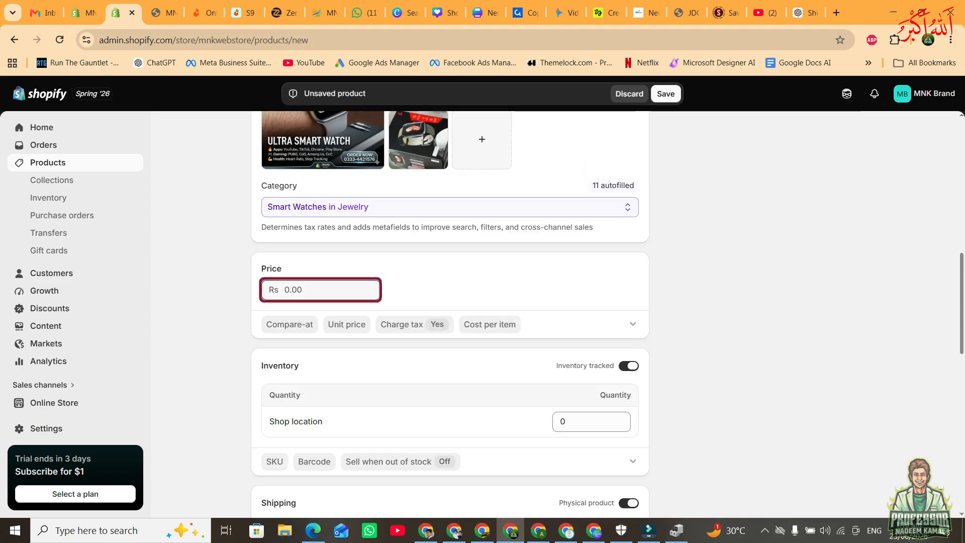
text(25)
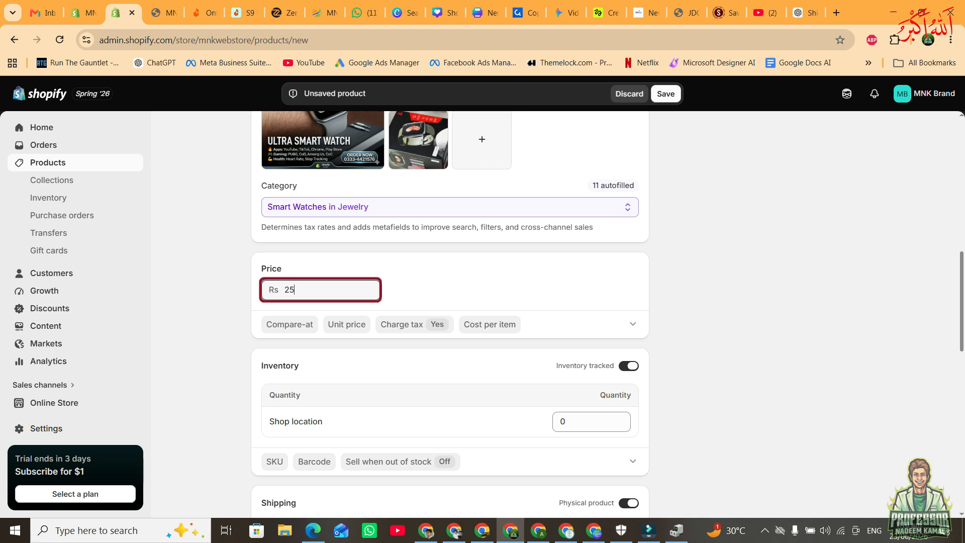
text(00)
key(BackSpace)
key(BackSpace)
key(BackSpace)
key(BackSpace)
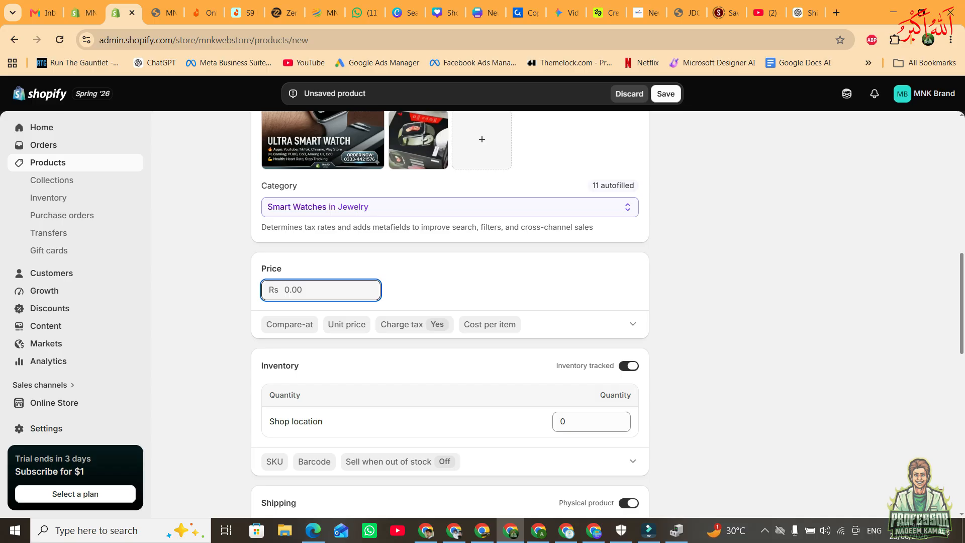
text(2999)
key(BackSpace)
text(0)
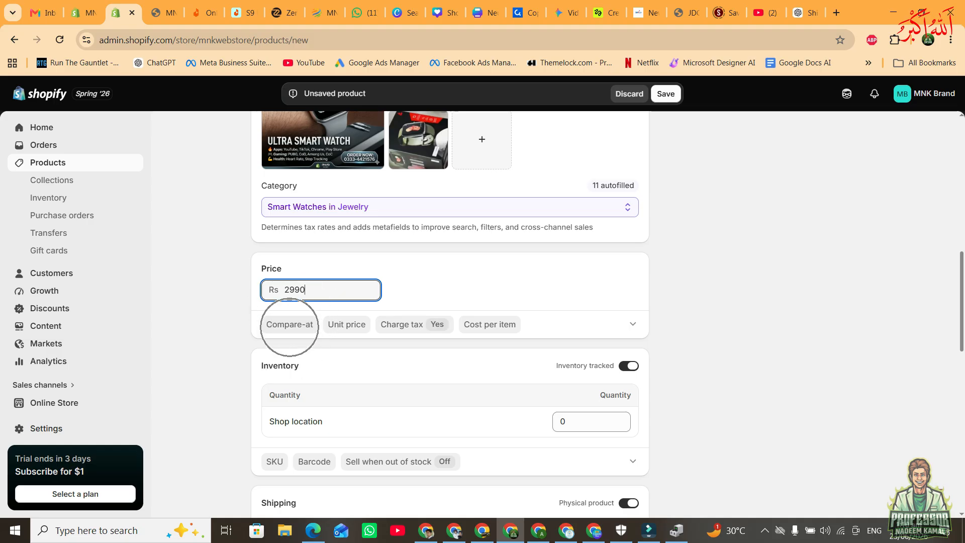
Set the product's compare-at price to Rs 4500.
click(289, 324)
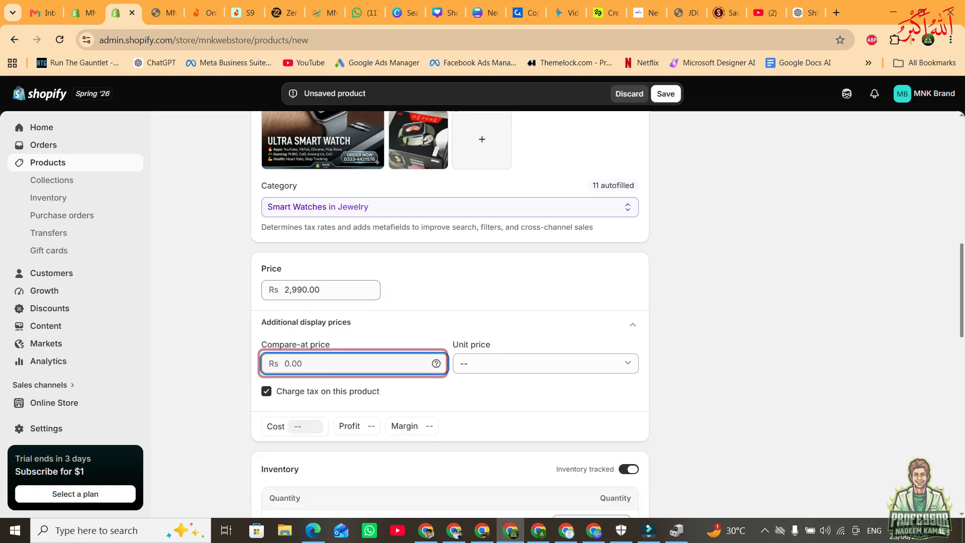
text(4)
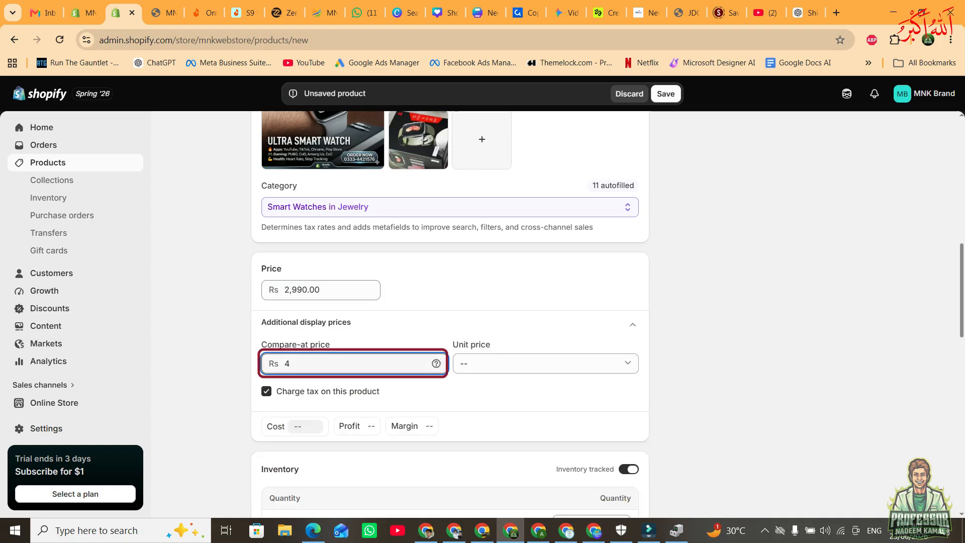
text(500)
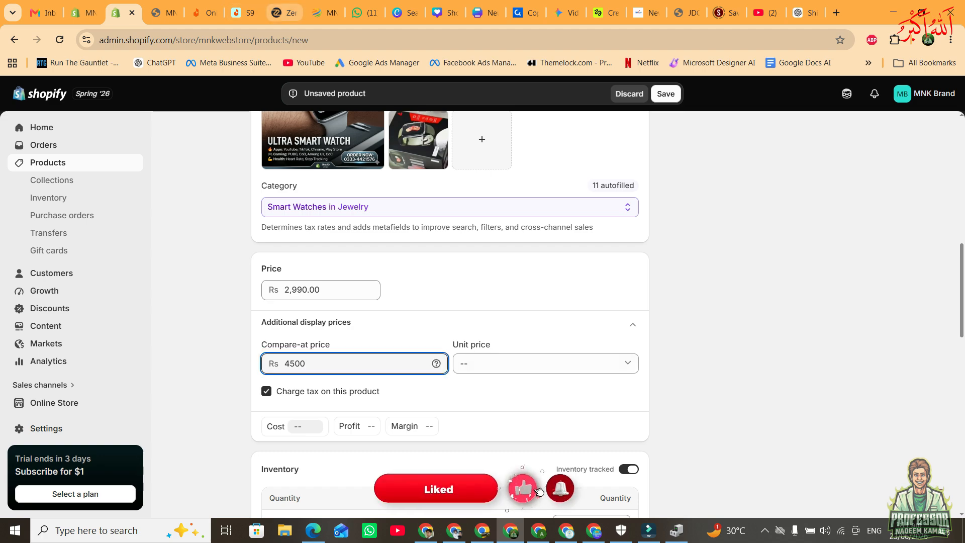
Switch to the Zero Lifestyle store and examine how the Edge watch shows its crossed-out original price beside the sale price.
click(285, 12)
scroll(238, 331, down, 4)
scroll(238, 331, up, 10)
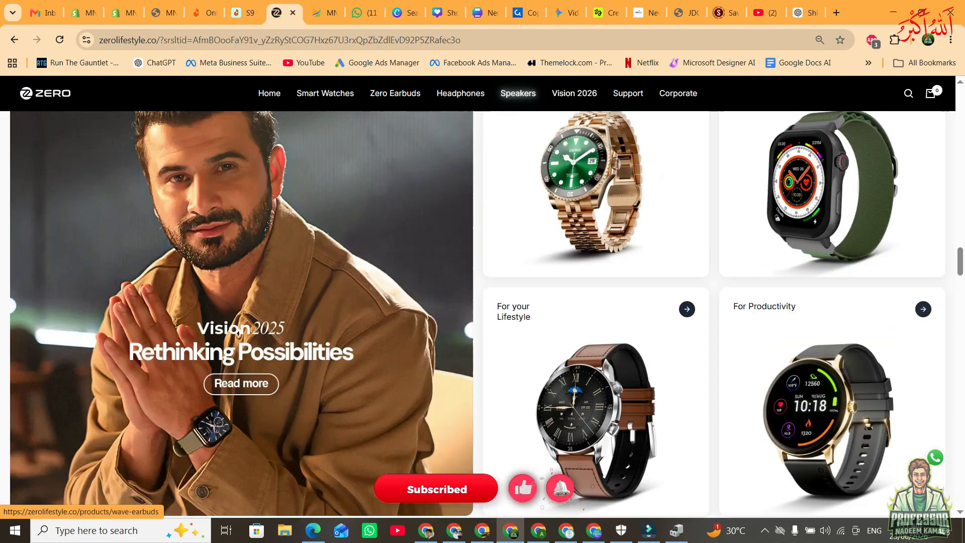
scroll(239, 331, up, 8)
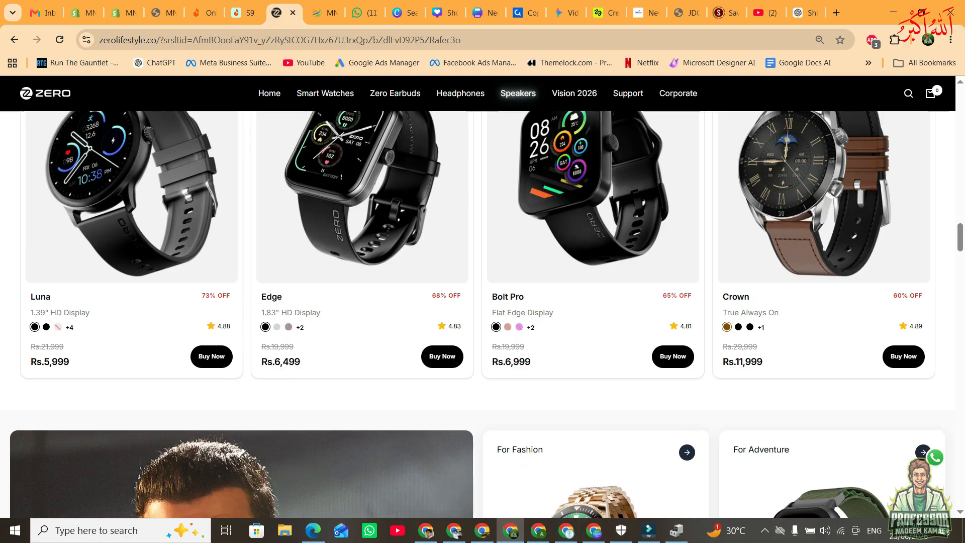
drag(261, 362, 294, 347)
click(301, 356)
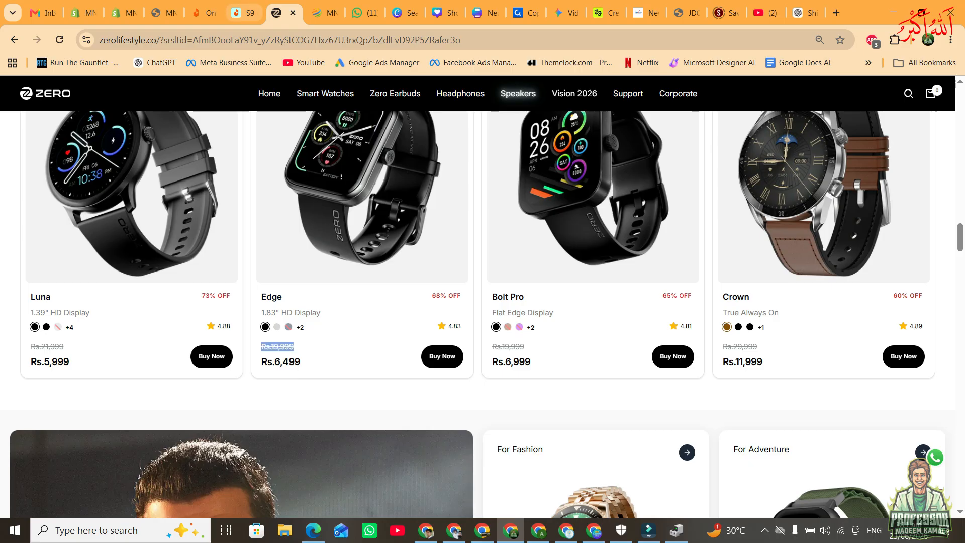
Return to the Shopify product and review its compare-at price and selling price.
click(124, 12)
drag(292, 363, 284, 363)
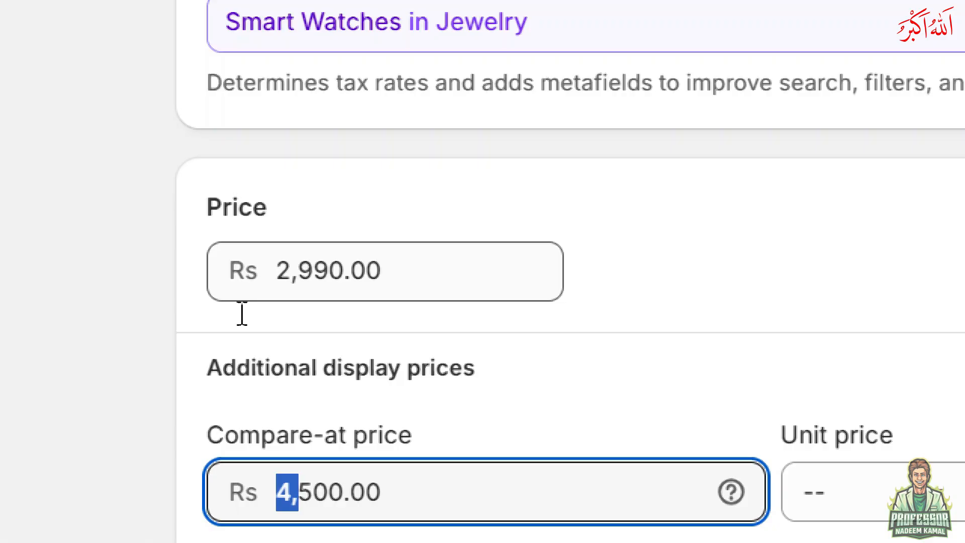
drag(285, 290, 322, 290)
Try inventory tracking off and on, enter a Shop location quantity of 1000, and reset the quantity to 0.
scroll(322, 292, down, 1)
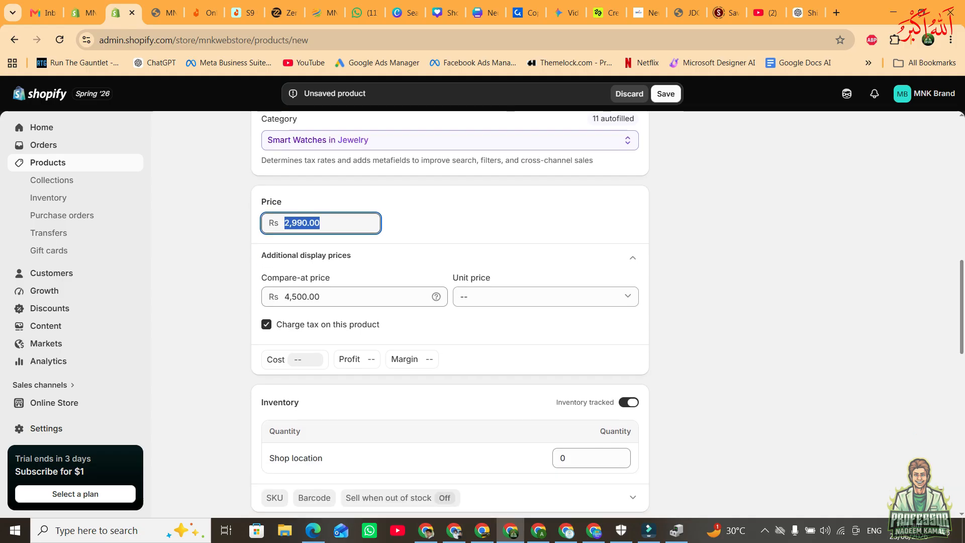
scroll(450, 312, down, 1)
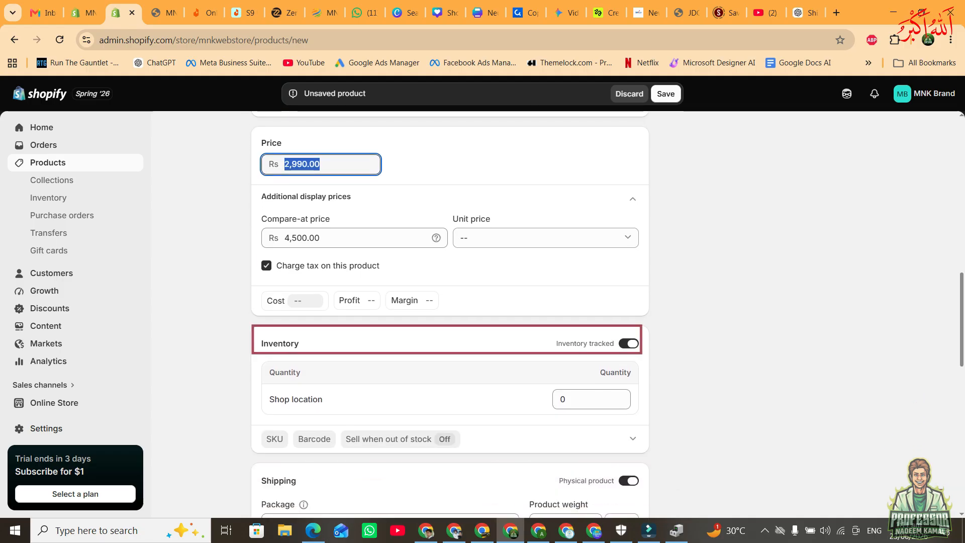
click(629, 343)
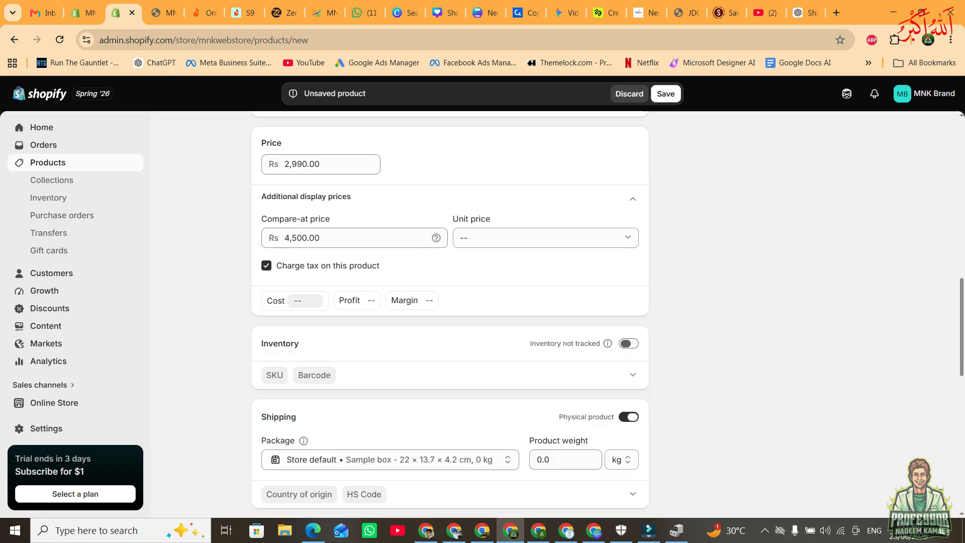
click(629, 343)
click(587, 399)
text(1)
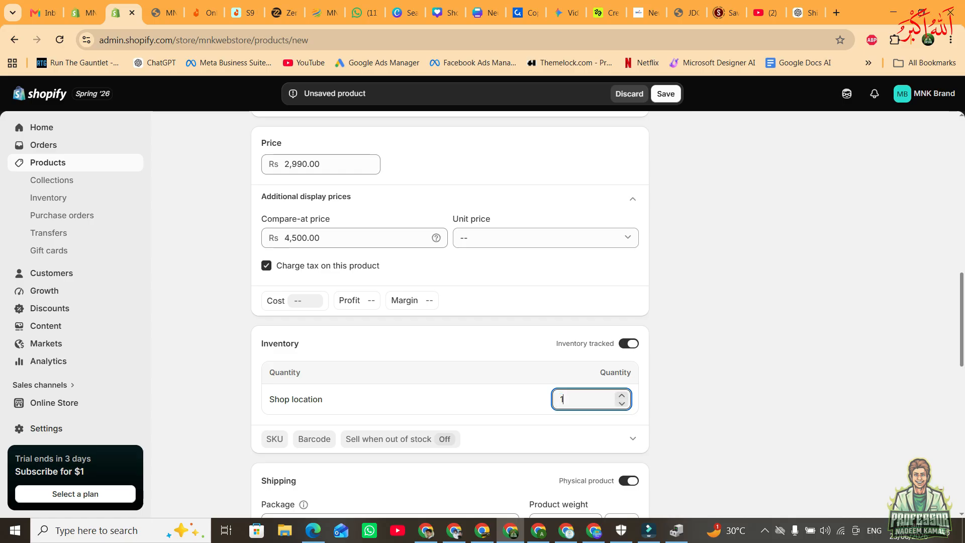
text(000)
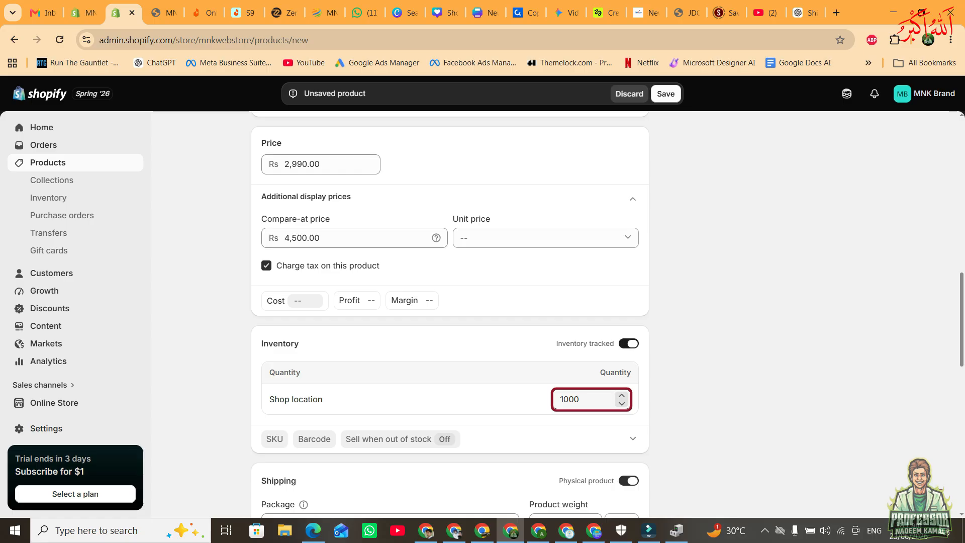
key(ctrl+a)
text(0)
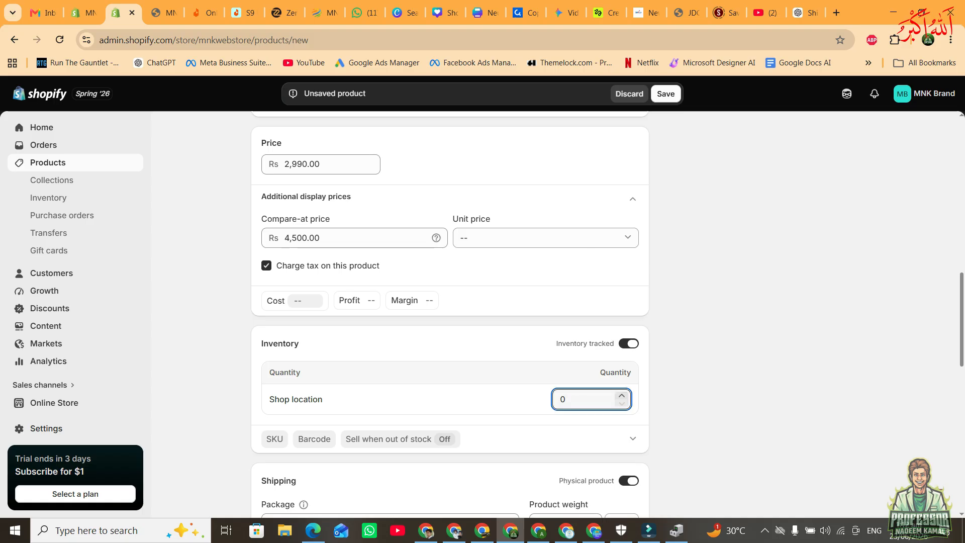
Turn off inventory tracking for the product and save it.
click(628, 343)
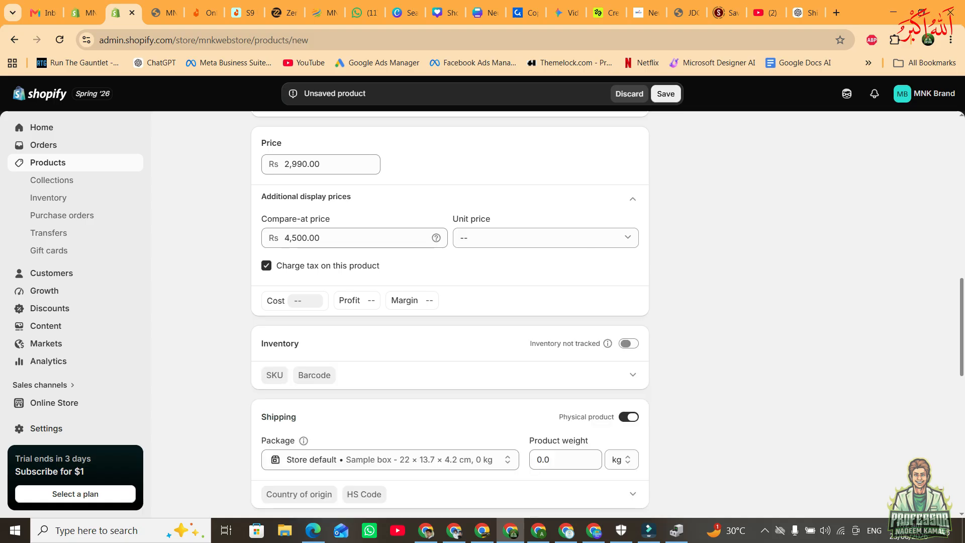
click(666, 94)
scroll(449, 312, down, 3)
scroll(450, 311, down, 7)
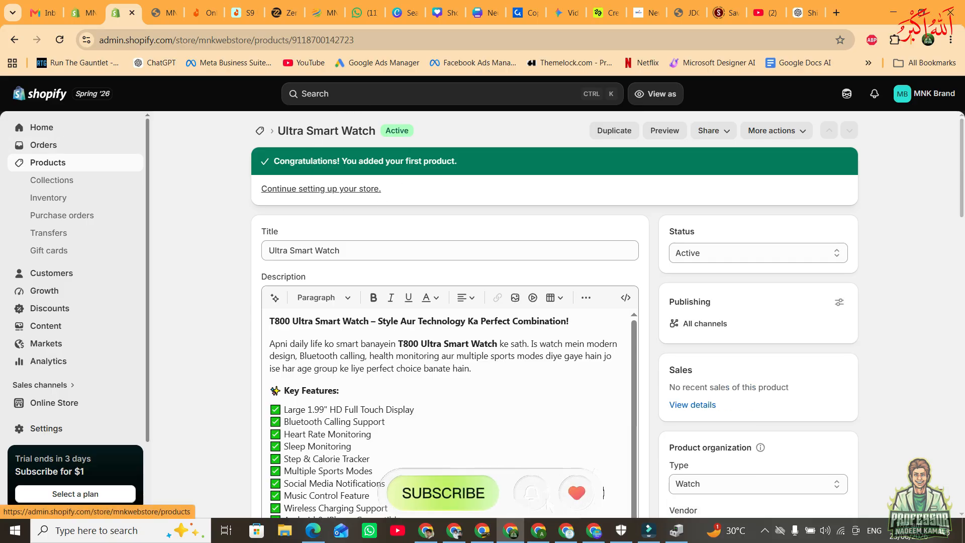
Check how the Ultra Smart Watch is listed on the MNK Brand storefront's home page.
click(166, 13)
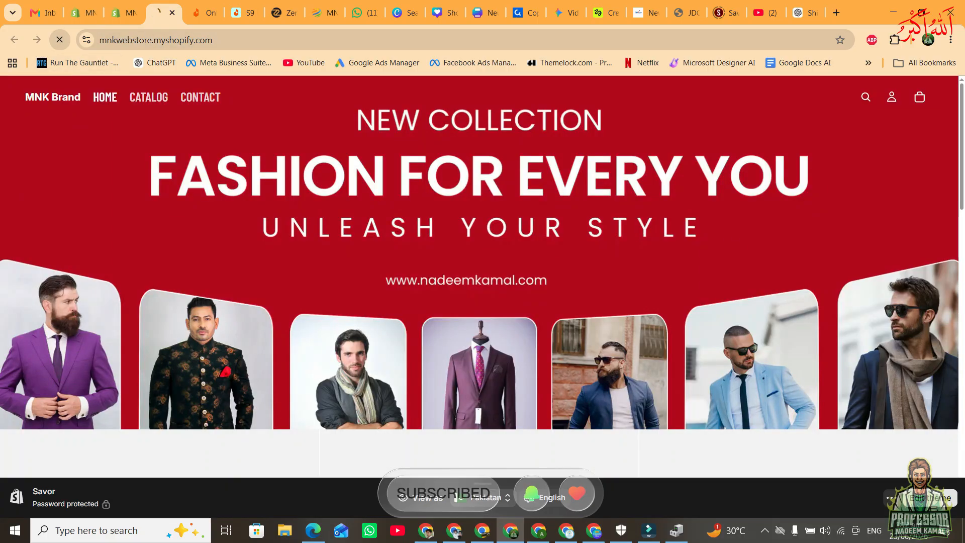
scroll(251, 341, down, 8)
scroll(251, 342, up, 6)
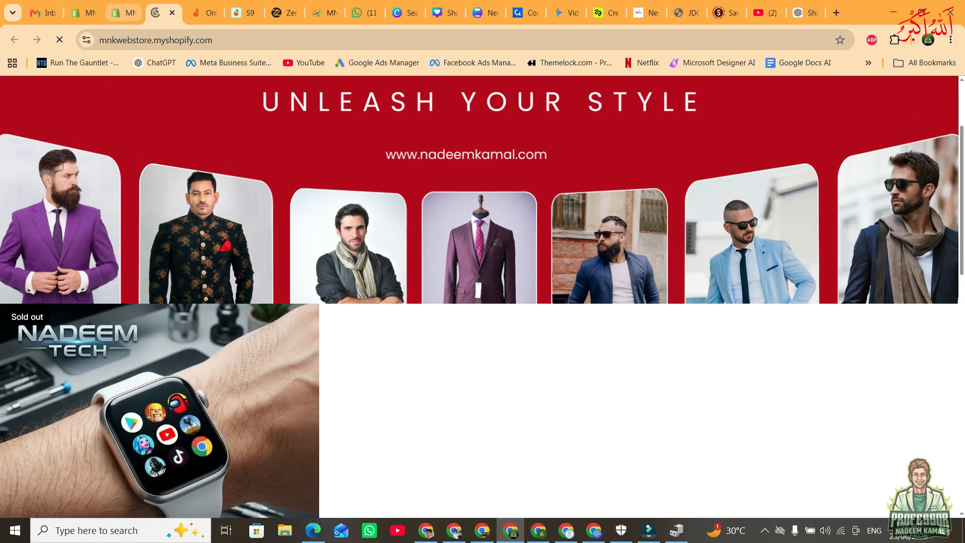
Make the green-titled Smart Watch poster the first image in the product's media, save, and view the storefront's featured products.
click(123, 13)
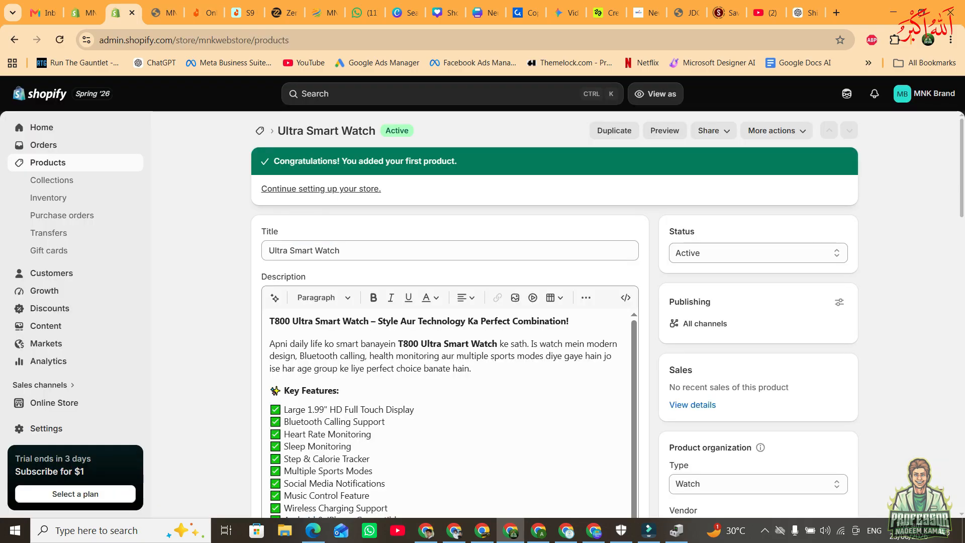
scroll(320, 266, down, 10)
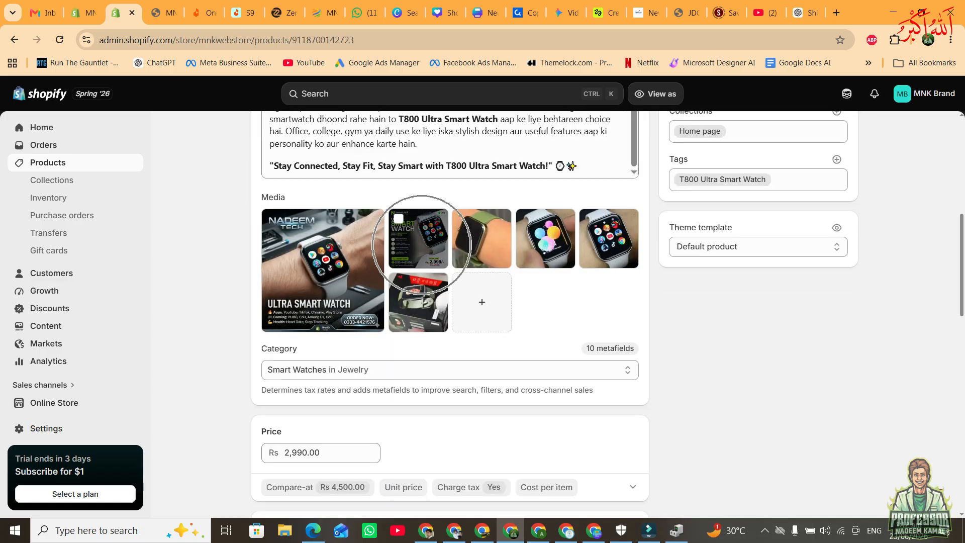
drag(422, 245, 421, 245)
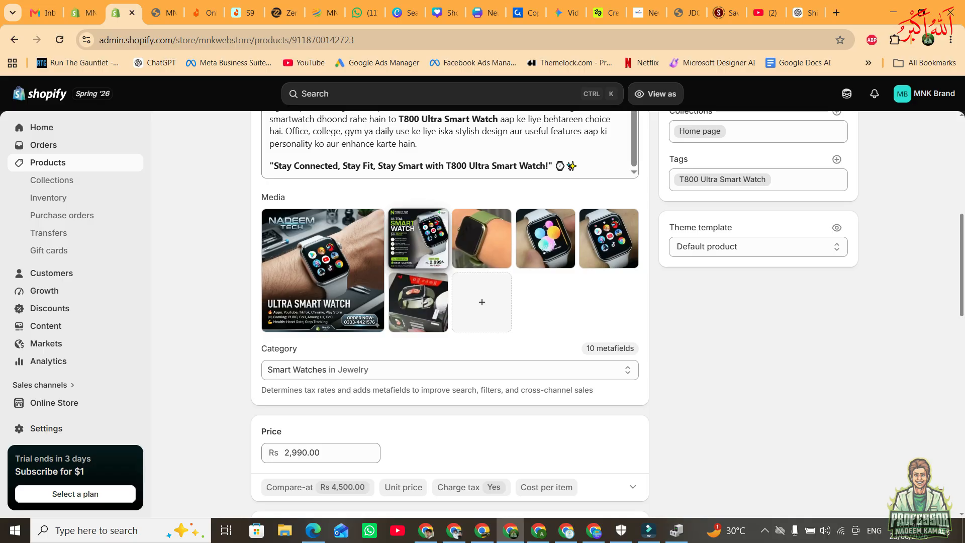
drag(421, 244, 321, 266)
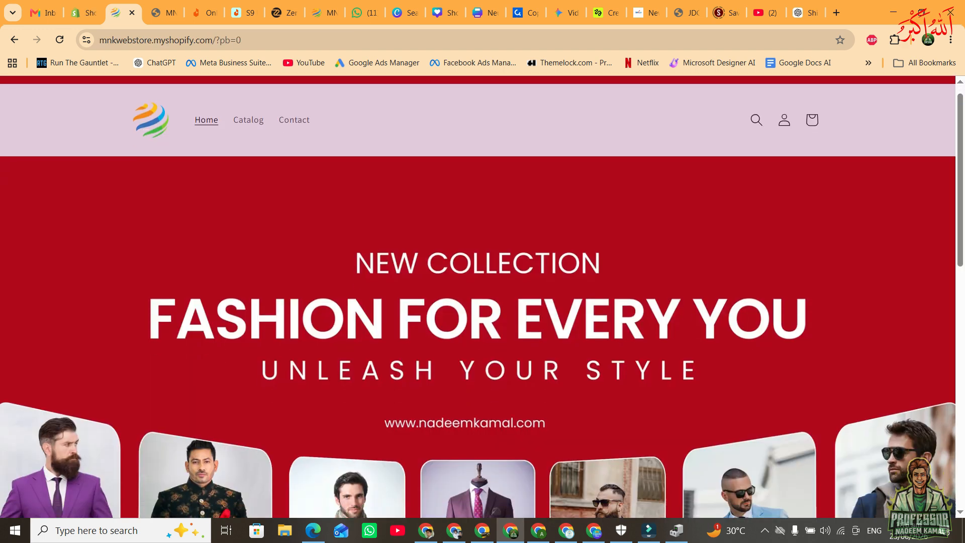
scroll(482, 297, down, 10)
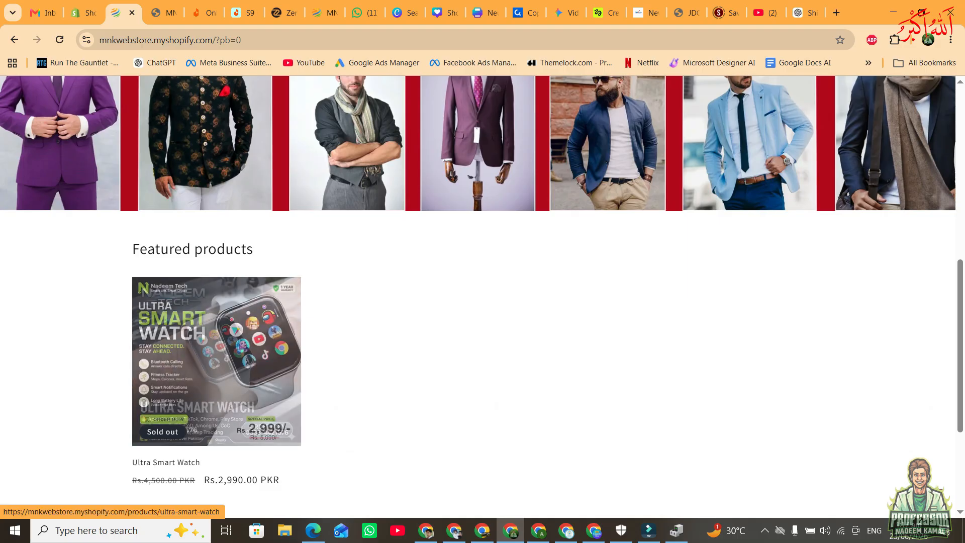
Open the Shopify product list, glance at the Daraz home page, and start a new product.
click(83, 13)
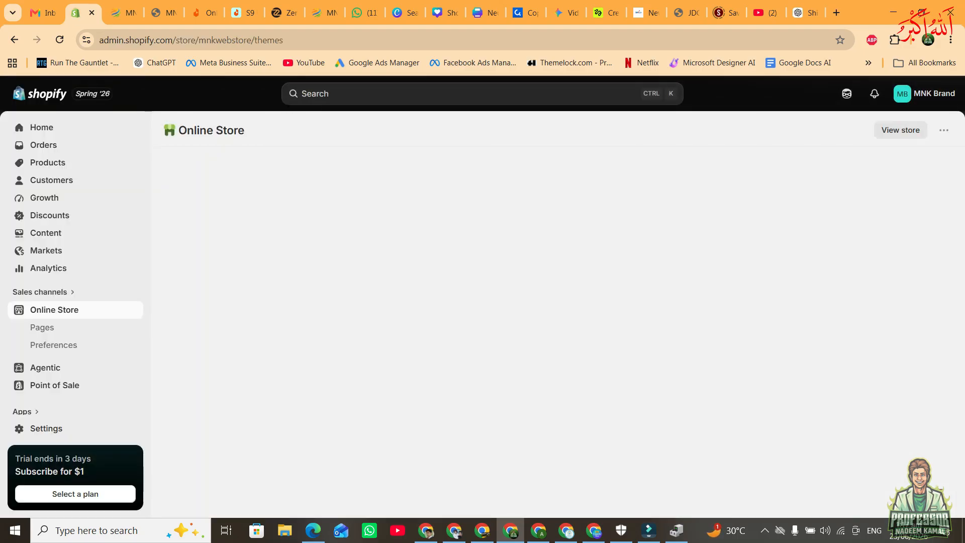
click(48, 162)
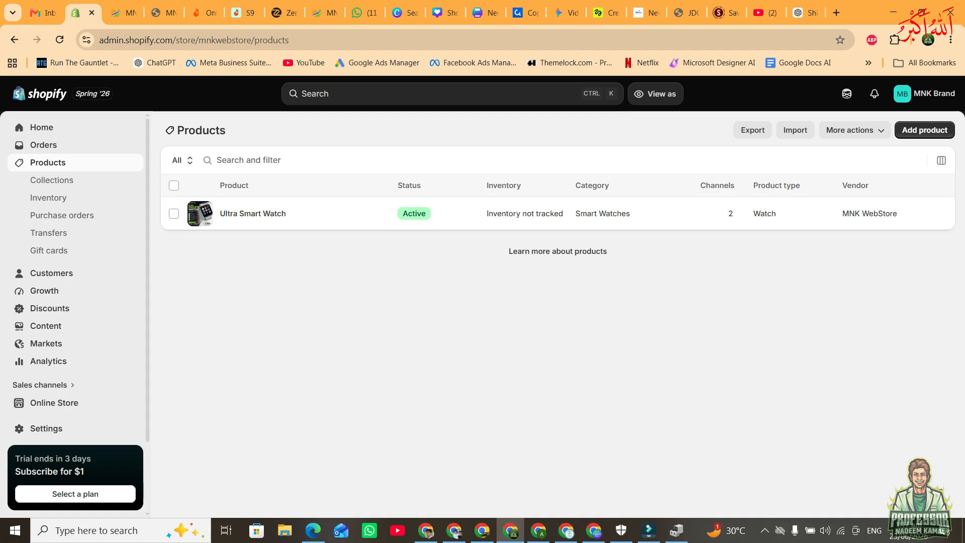
click(204, 12)
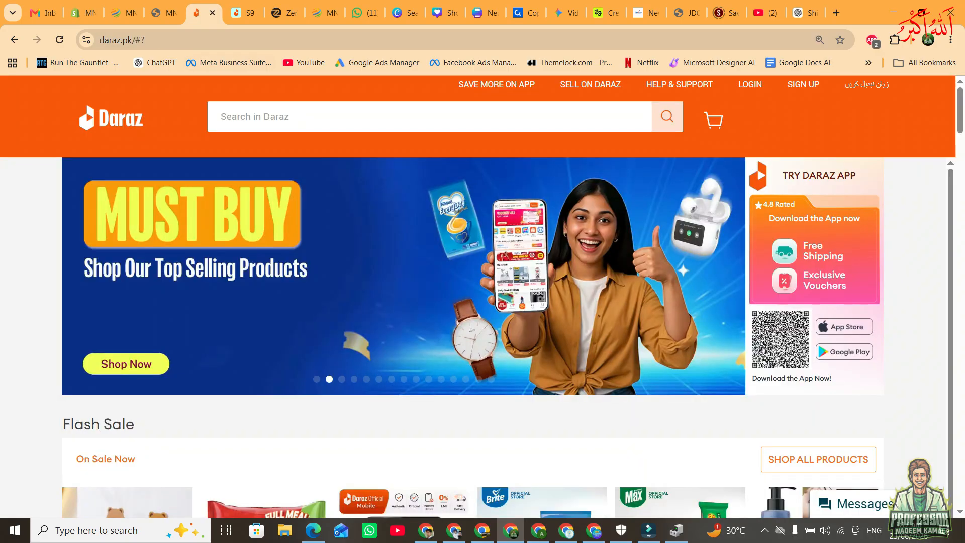
scroll(507, 332, down, 3)
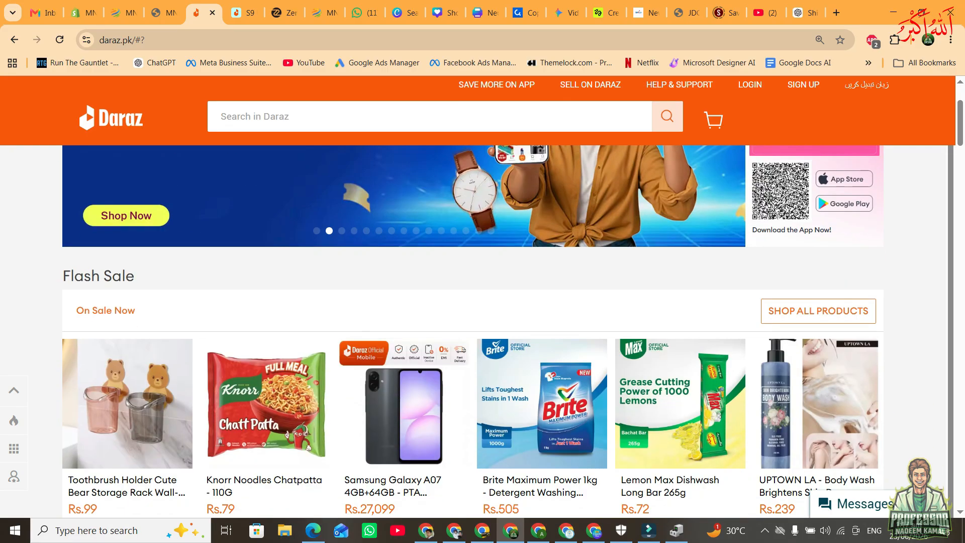
click(82, 12)
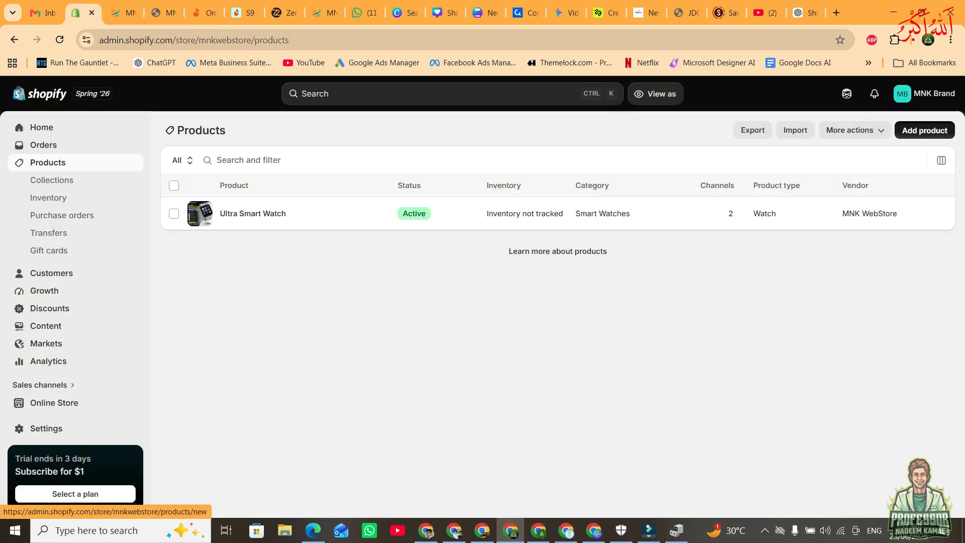
click(925, 129)
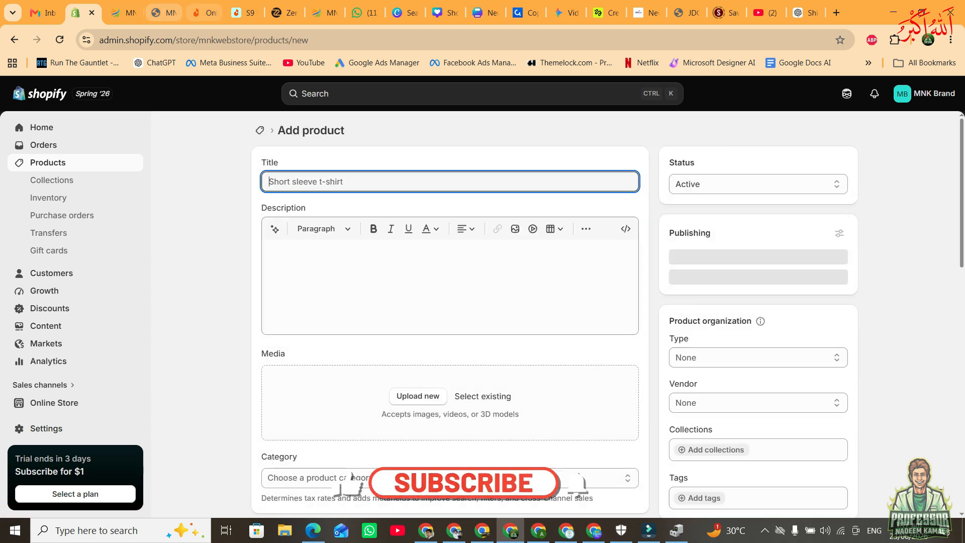
Search Daraz for Ultra Smart Watch and browse the resulting listings.
click(204, 12)
click(372, 116)
text(U)
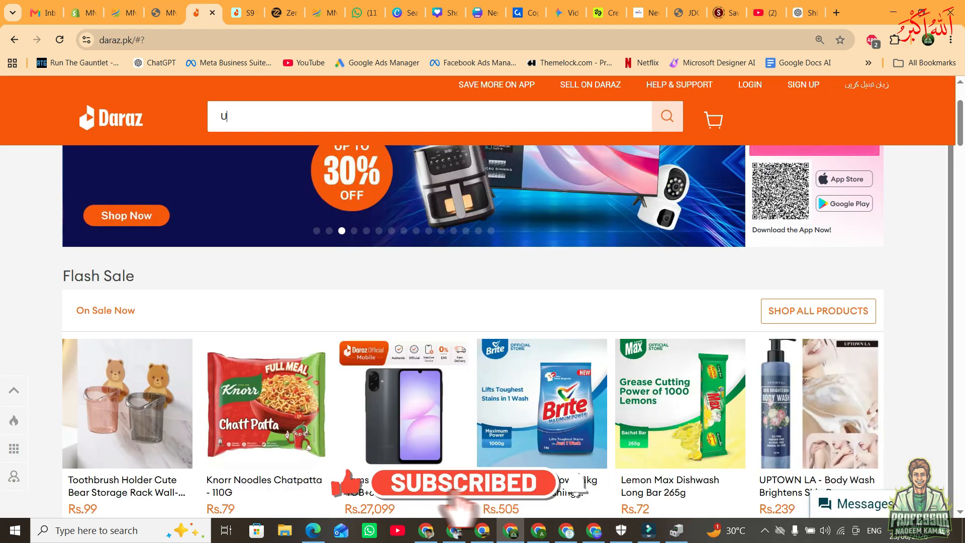
text(ltra Smart W)
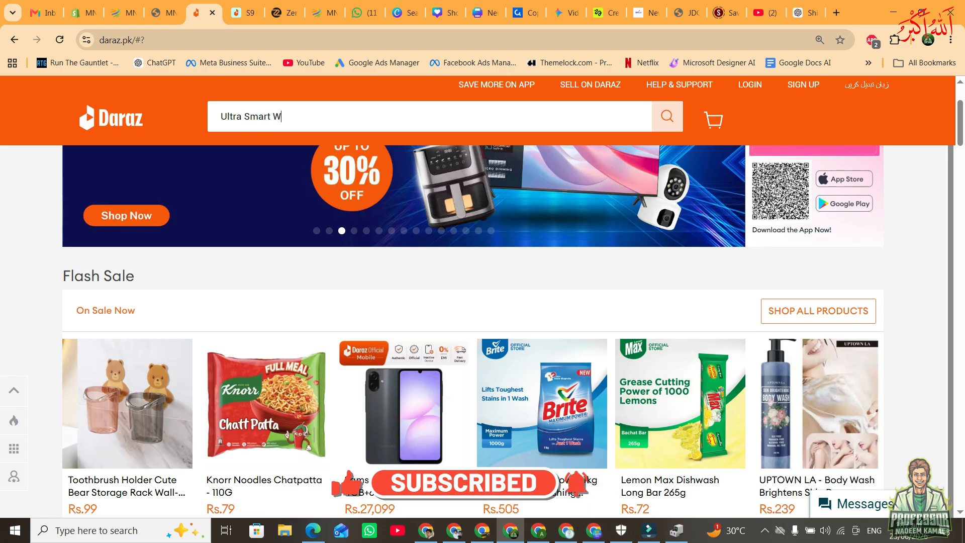
text(atch)
key(Return)
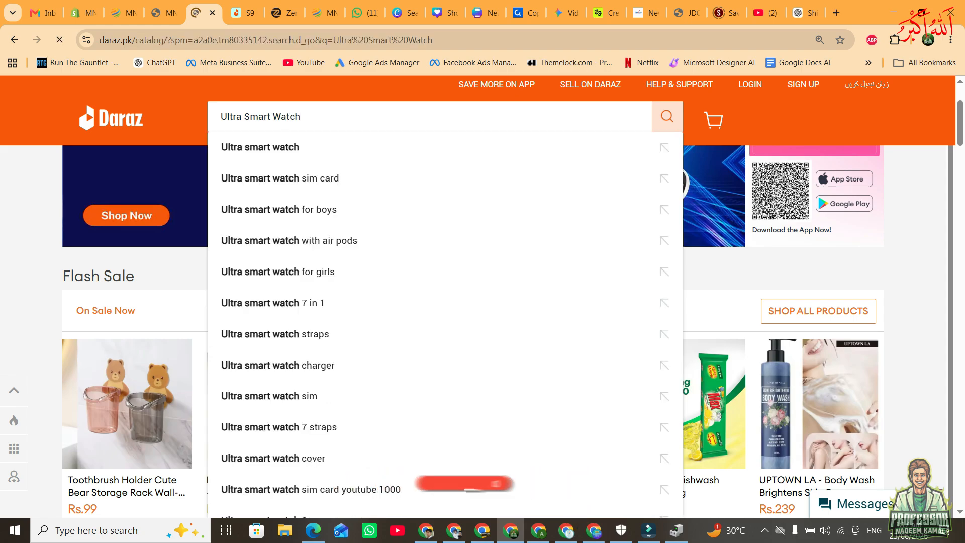
scroll(546, 332, down, 6)
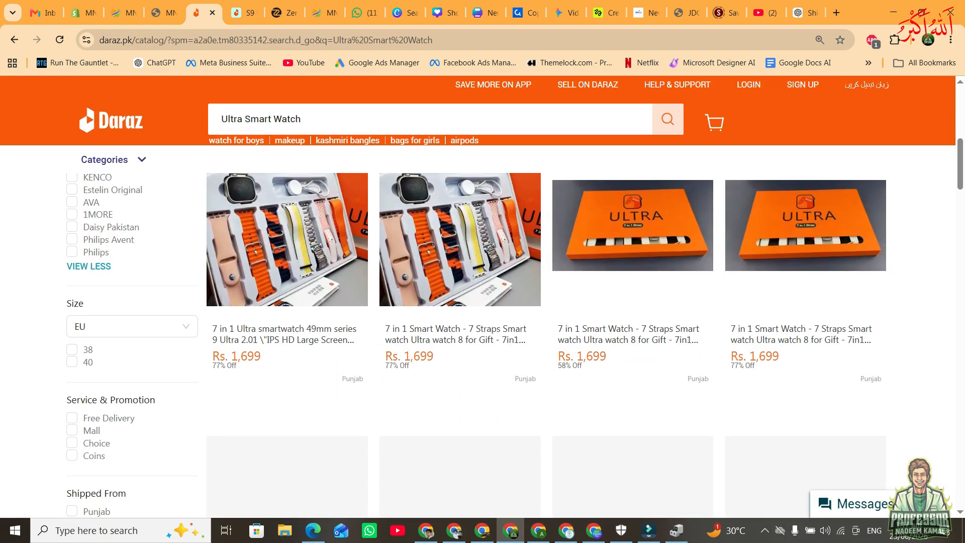
scroll(460, 352, down, 3)
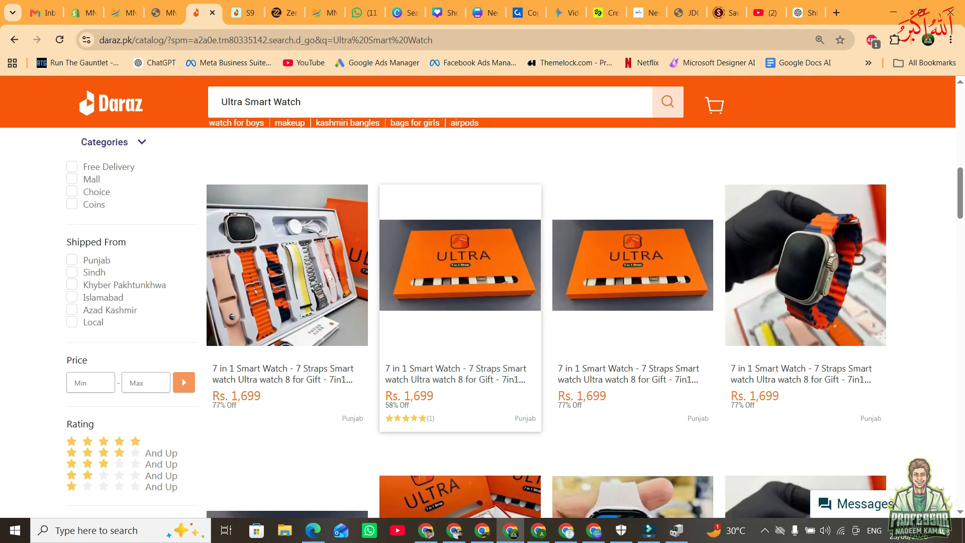
scroll(460, 352, down, 5)
scroll(460, 352, down, 11)
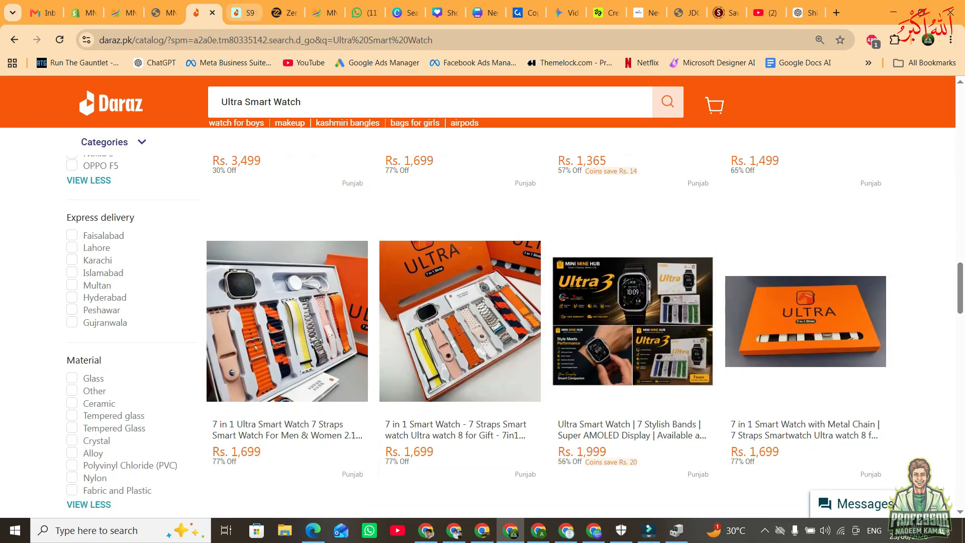
Examine the S9 Ultra Max Golden Edition listing on Daraz, covering its price, product details and full set of description images.
click(244, 12)
scroll(482, 342, down, 6)
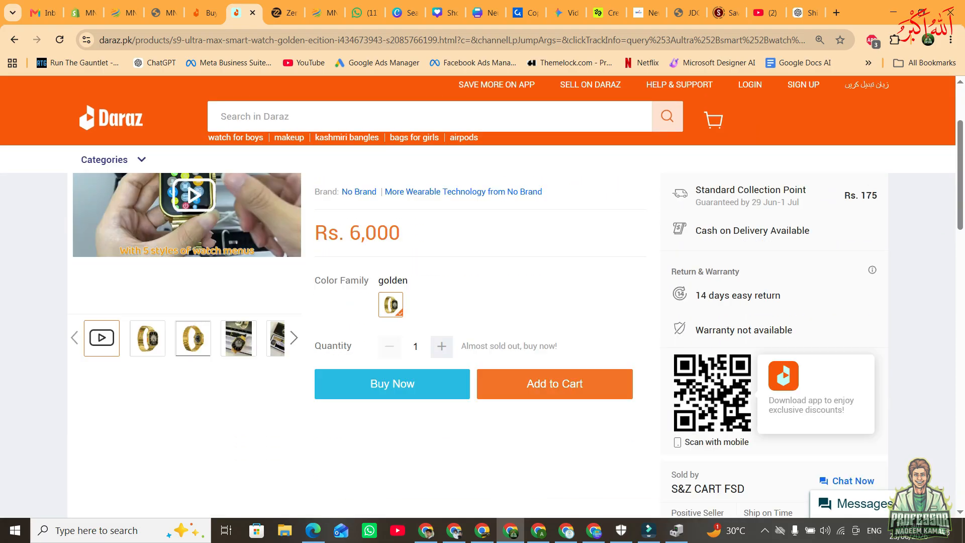
scroll(483, 342, up, 4)
scroll(483, 342, up, 2)
scroll(483, 341, down, 6)
scroll(482, 341, down, 5)
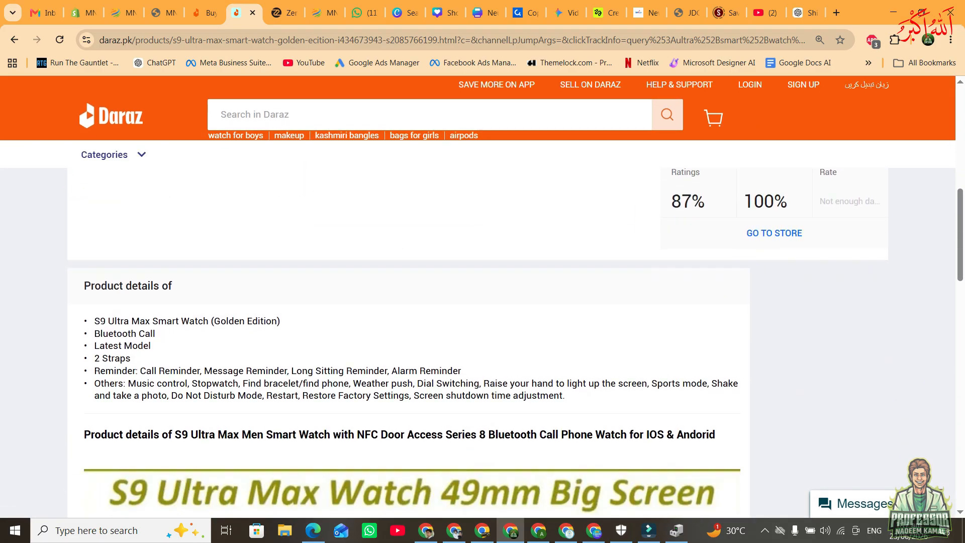
scroll(482, 341, up, 3)
scroll(483, 342, down, 5)
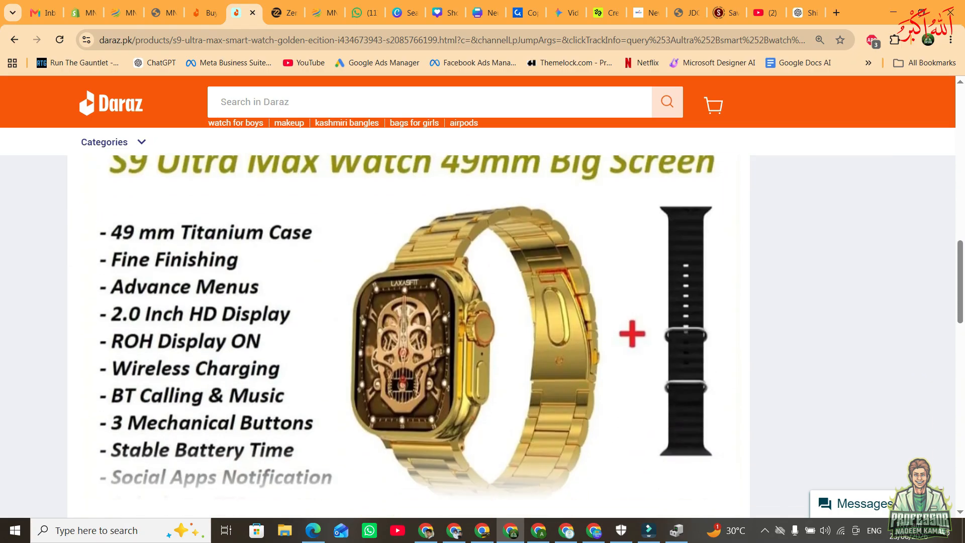
scroll(410, 278, down, 5)
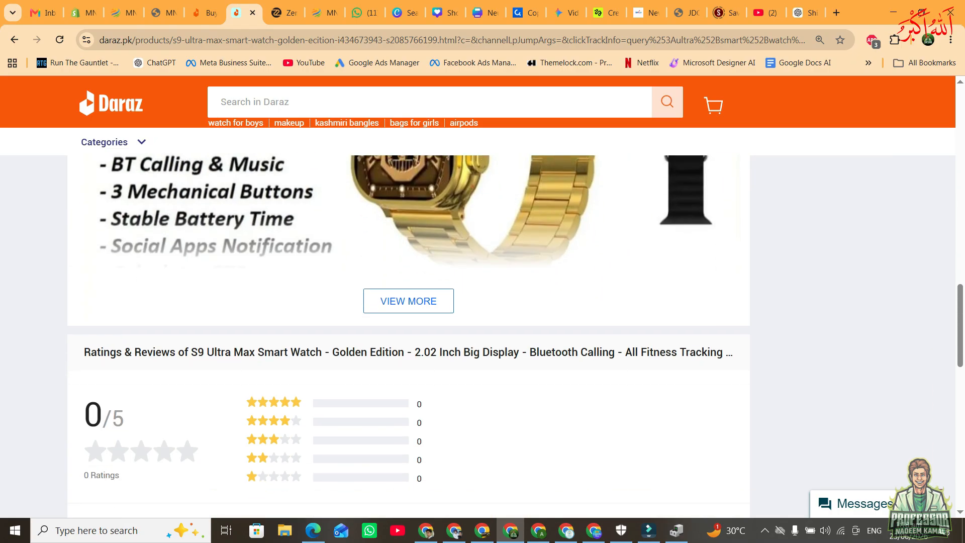
click(410, 278)
scroll(411, 337, up, 6)
scroll(411, 336, down, 7)
scroll(411, 337, down, 5)
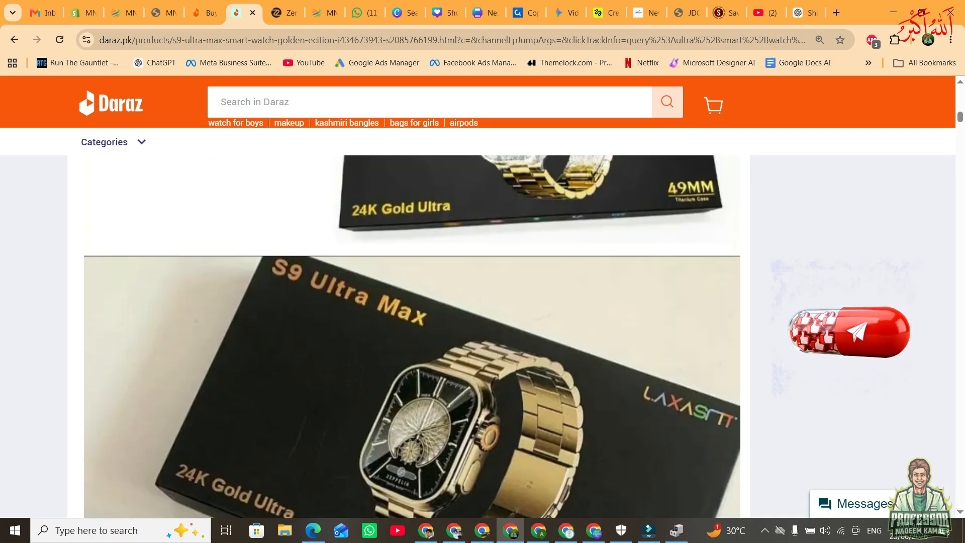
Copy 'S9 Ultra Max Smart Watch - Golden Edition - 2.02 Inch Big Display - Bluetooth Calling' from the Daraz listing into the new product's title.
scroll(411, 337, up, 15)
drag(315, 225, 594, 243)
key(ctrl+c)
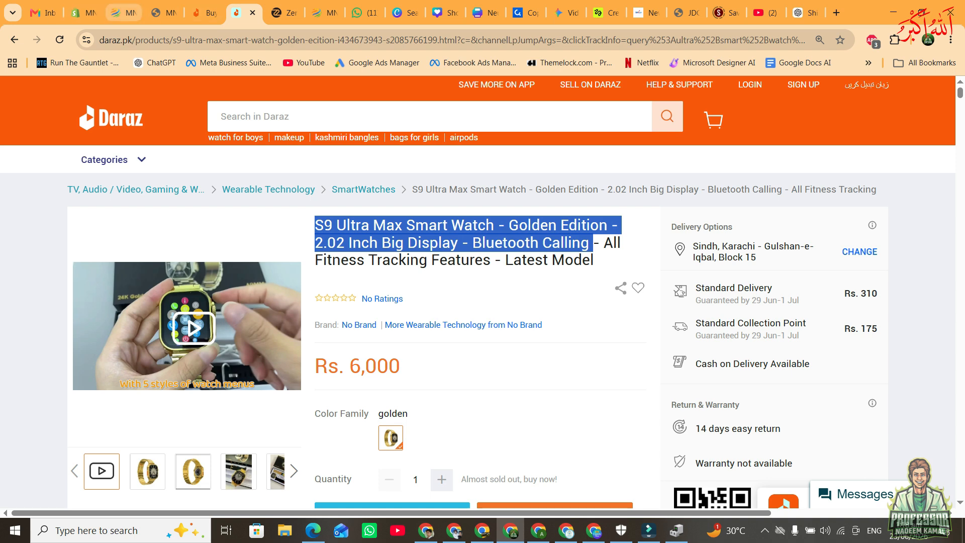
click(83, 13)
key(ctrl+v)
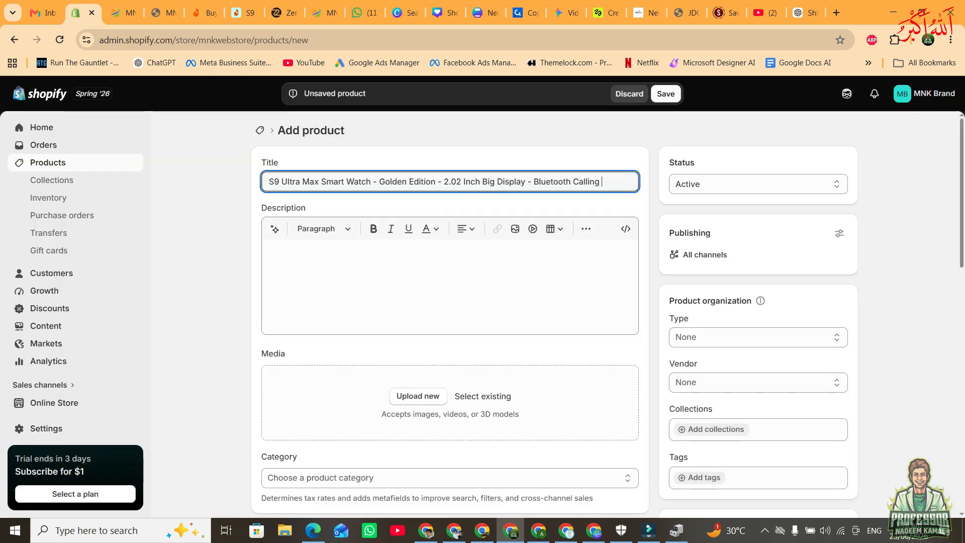
Copy the Daraz listing's product details, from the bullet list through the 'Product details of S9 Ultra Max' heading, into the new product's description.
key(Tab)
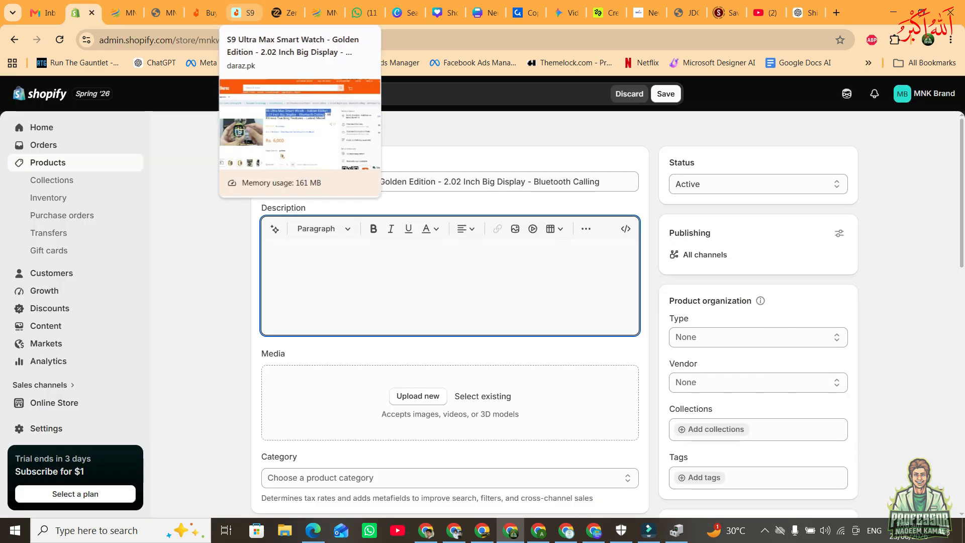
click(244, 12)
scroll(483, 342, down, 6)
scroll(483, 346, down, 5)
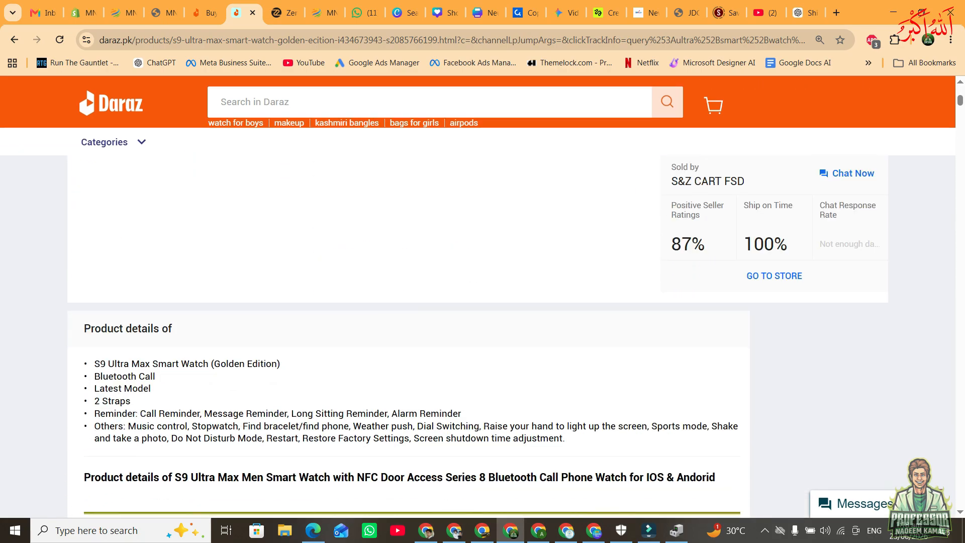
drag(94, 239, 702, 352)
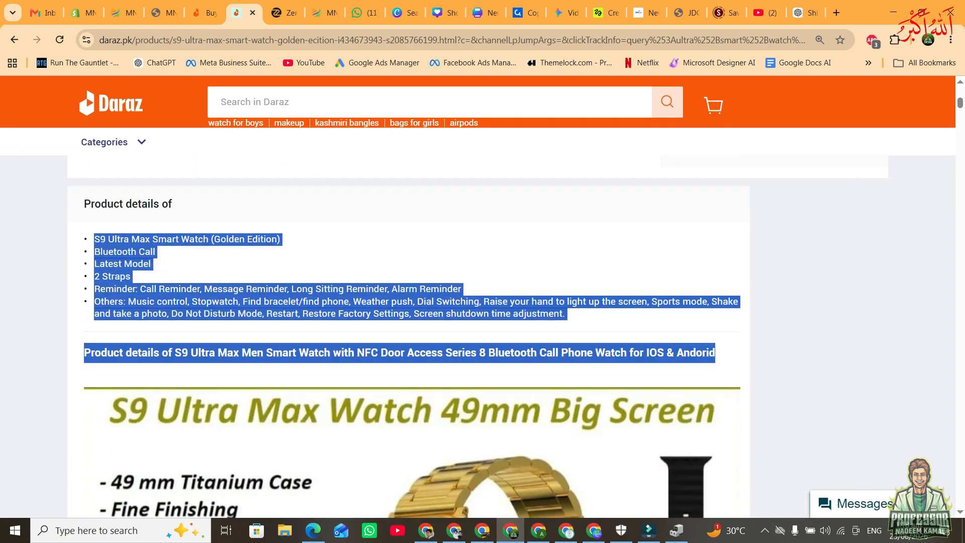
click(83, 12)
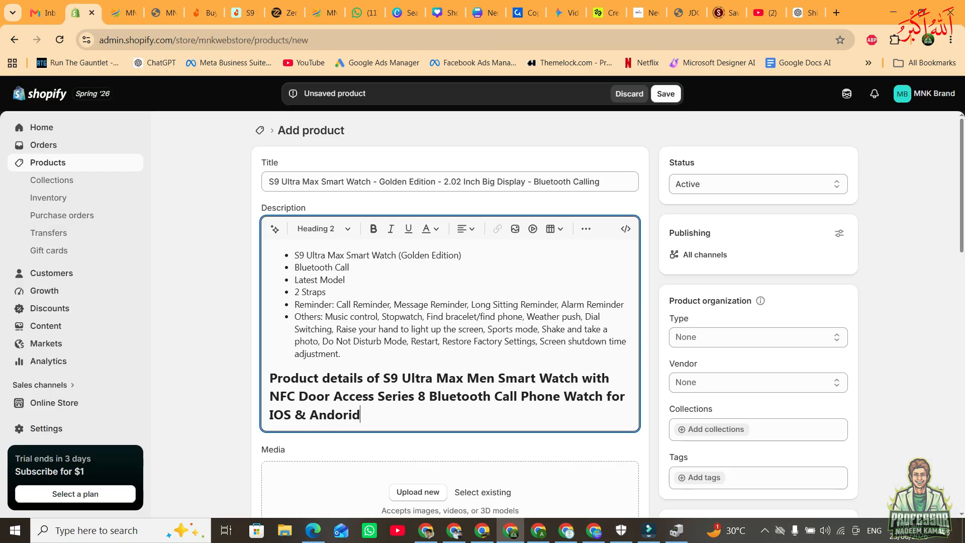
scroll(450, 312, down, 4)
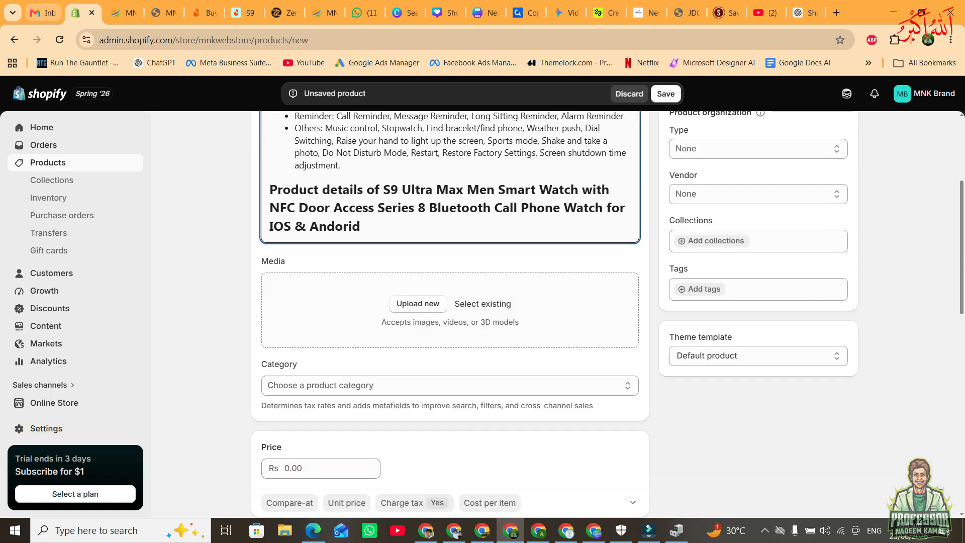
Add the Daraz listing's 'S9 Ultra Max Watch 49mm Big Screen' description image to the new product's media.
click(204, 12)
scroll(460, 301, down, 4)
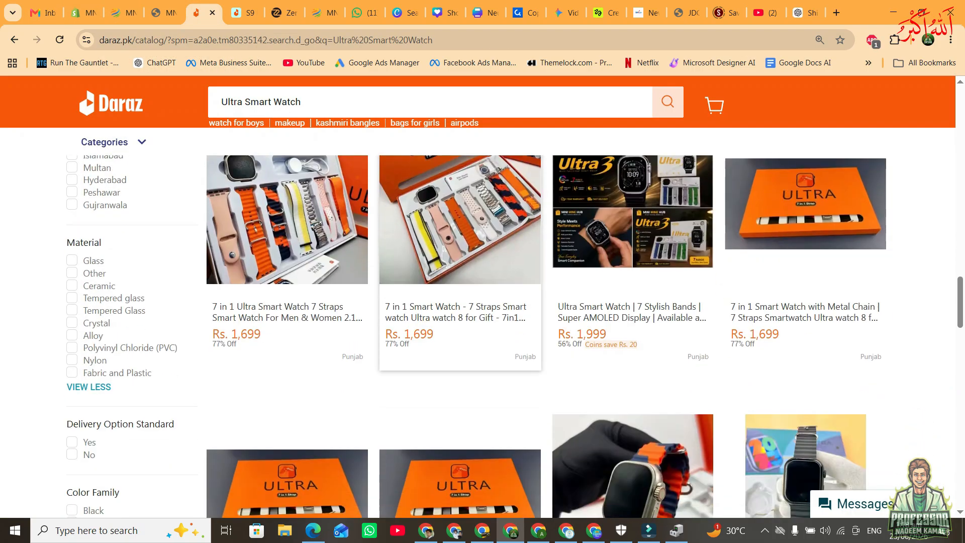
click(244, 13)
scroll(413, 321, down, 10)
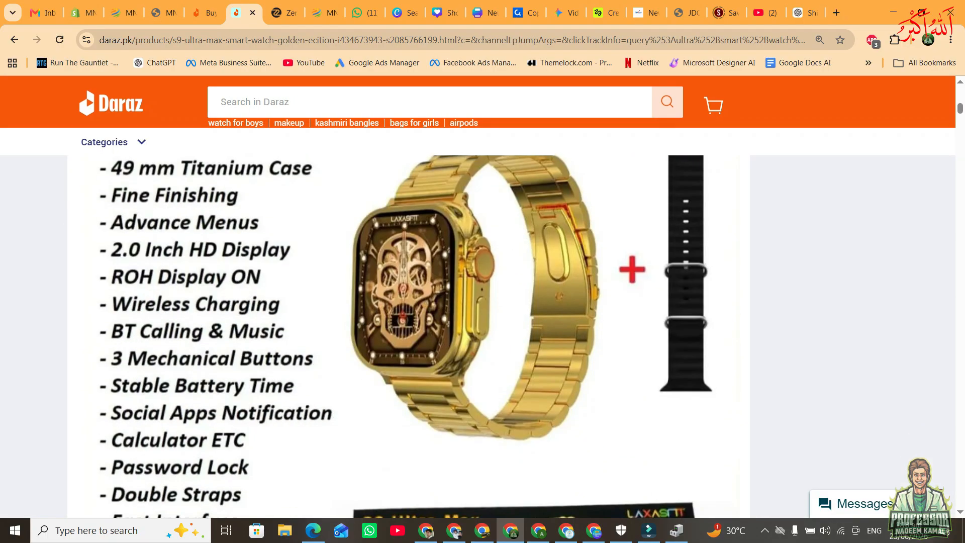
scroll(412, 336, down, 4)
scroll(412, 336, up, 10)
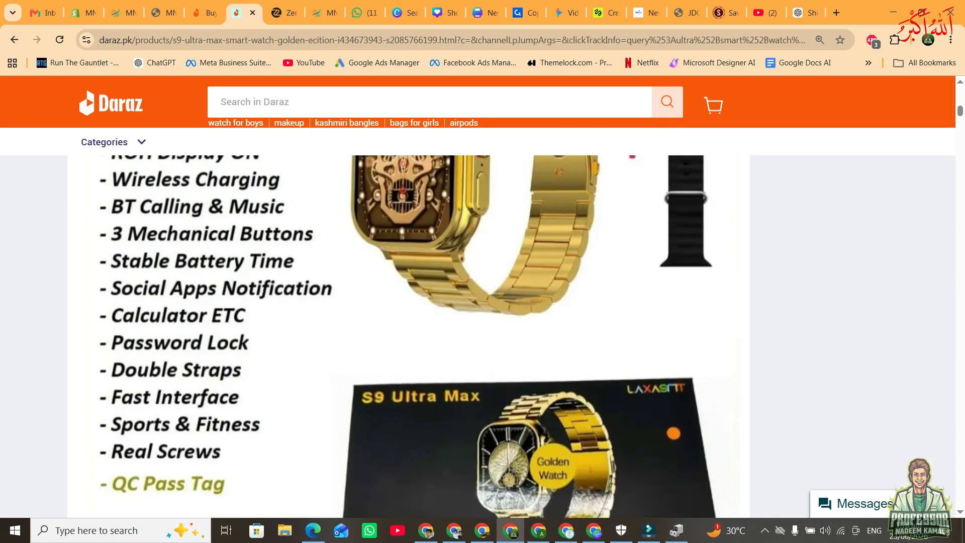
scroll(412, 337, down, 2)
drag(408, 343, 405, 275)
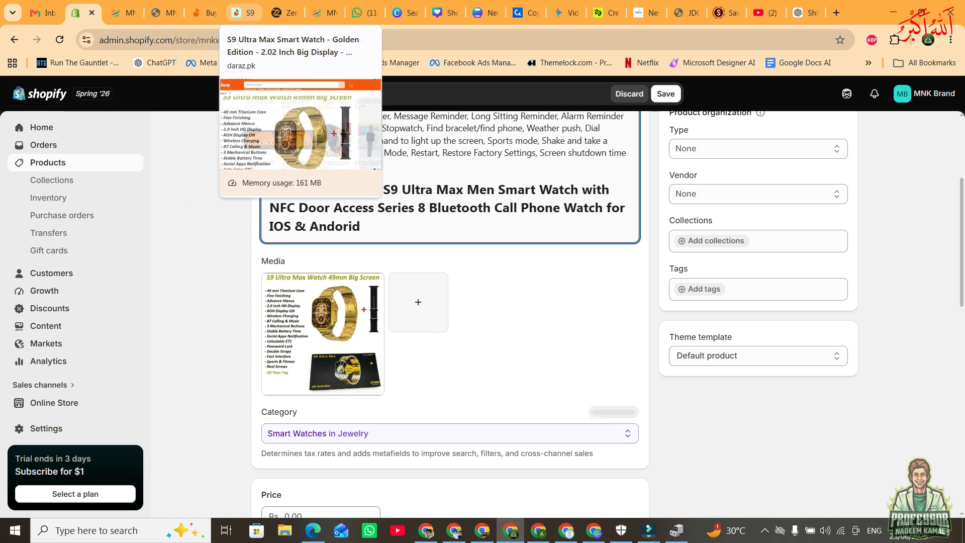
Add a second description image from further down the Daraz listing to the new product's media.
click(246, 12)
scroll(483, 301, down, 4)
scroll(354, 292, down, 8)
drag(354, 291, 422, 302)
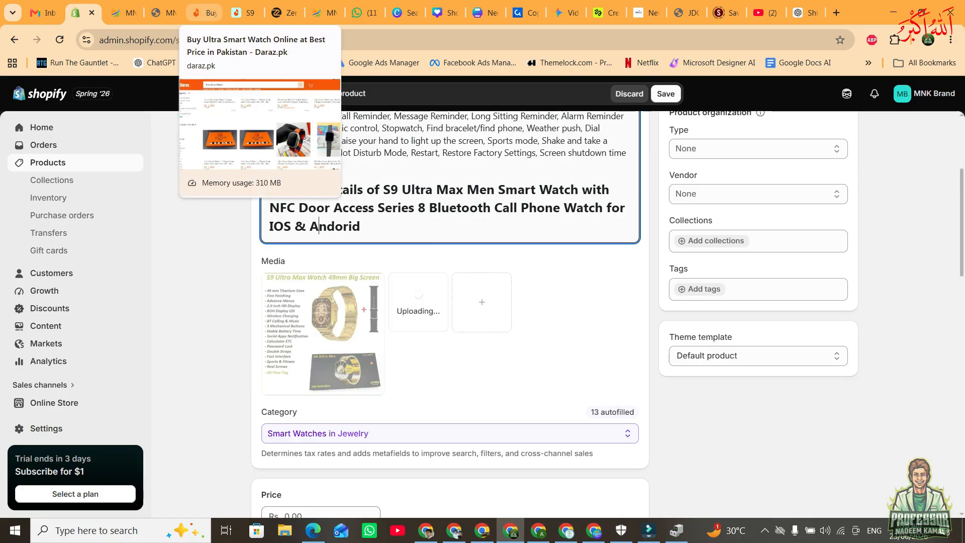
Add four more description images from the Daraz listing to the new product's media and place the black 'S9 Ultra Max' image first.
click(245, 13)
scroll(412, 331, down, 5)
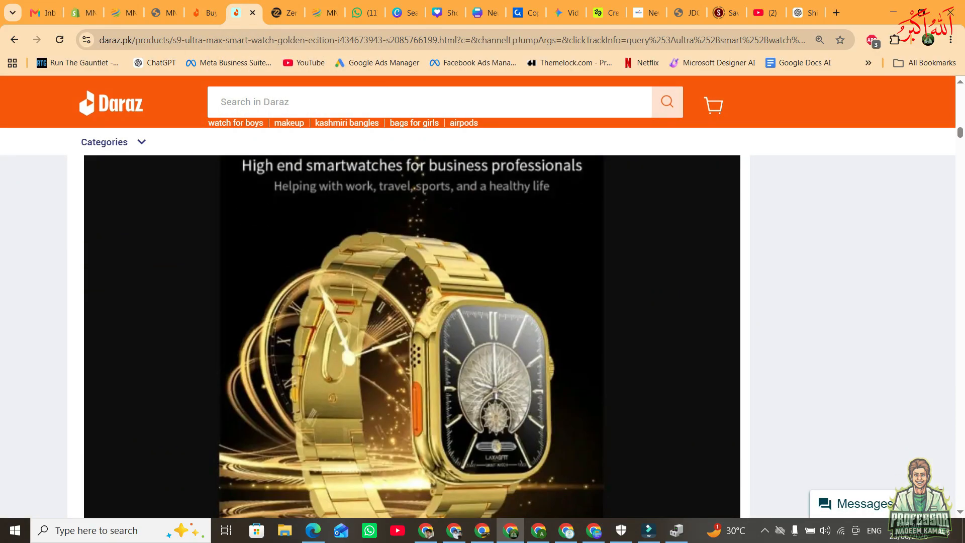
drag(413, 332, 470, 338)
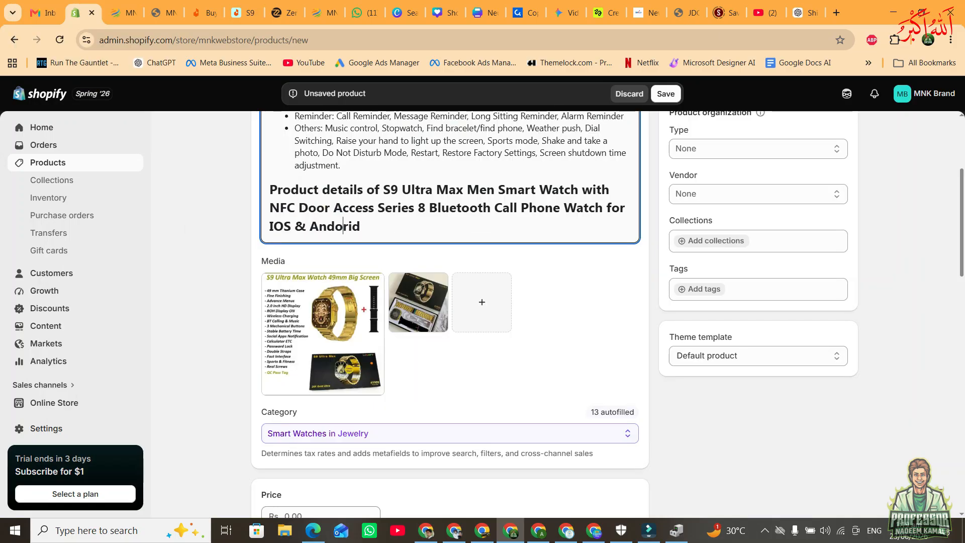
click(243, 13)
scroll(412, 331, down, 13)
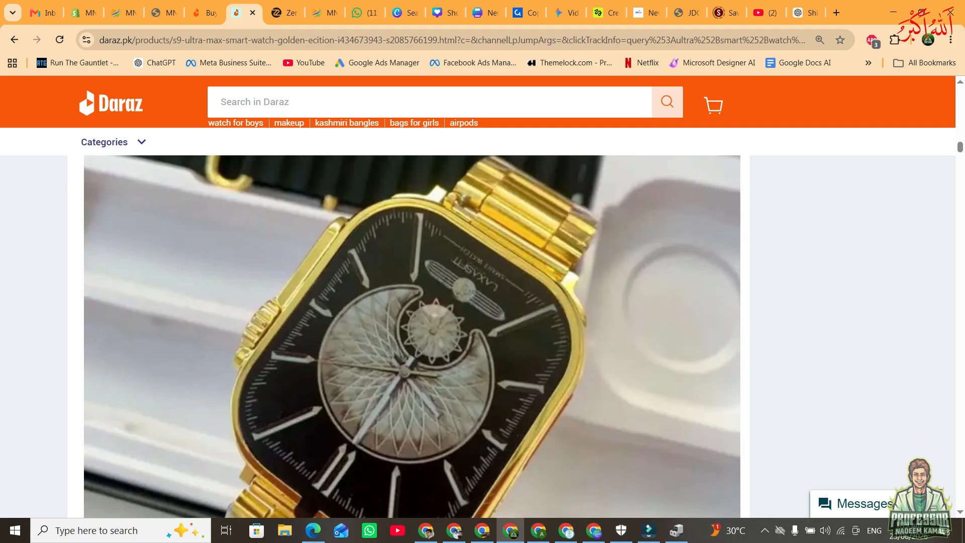
scroll(412, 332, down, 3)
drag(382, 226, 75, 18)
scroll(418, 306, down, 2)
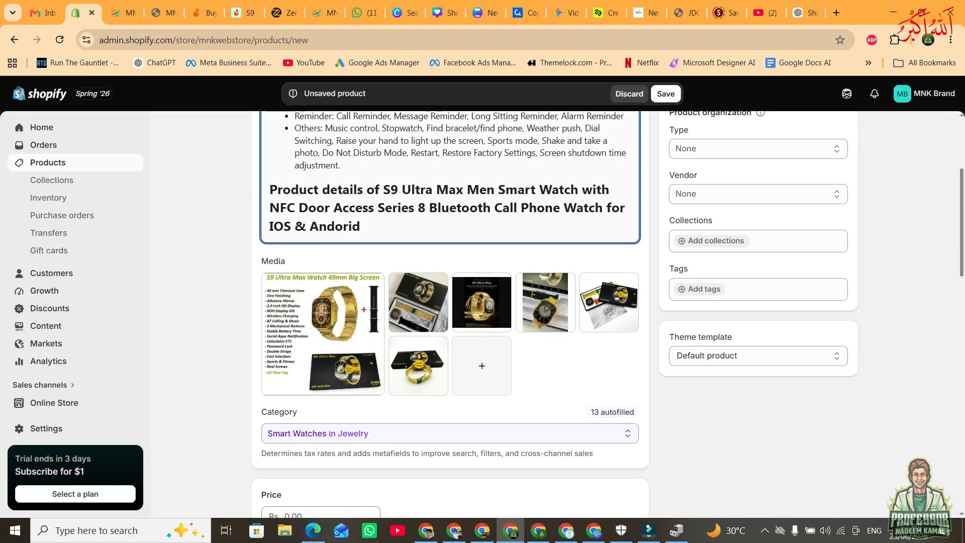
drag(482, 302, 317, 325)
Set the new product's price to Rs 3,999 and compare-at price to Rs 500, and save the product.
scroll(317, 325, down, 5)
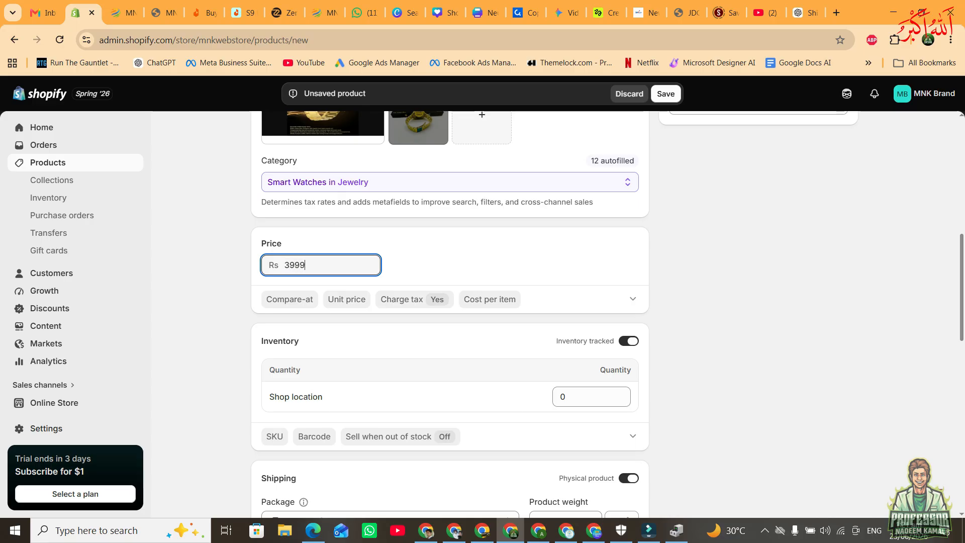
click(290, 300)
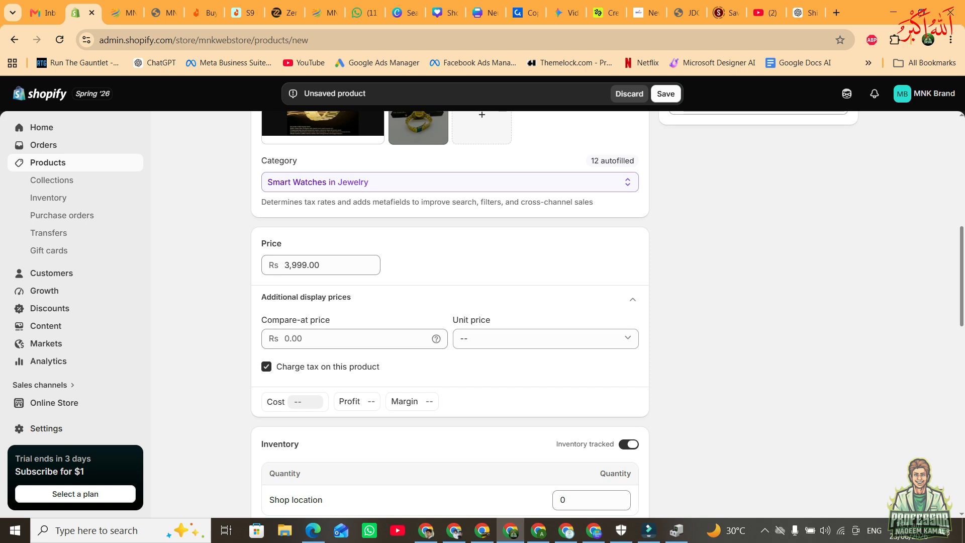
click(321, 339)
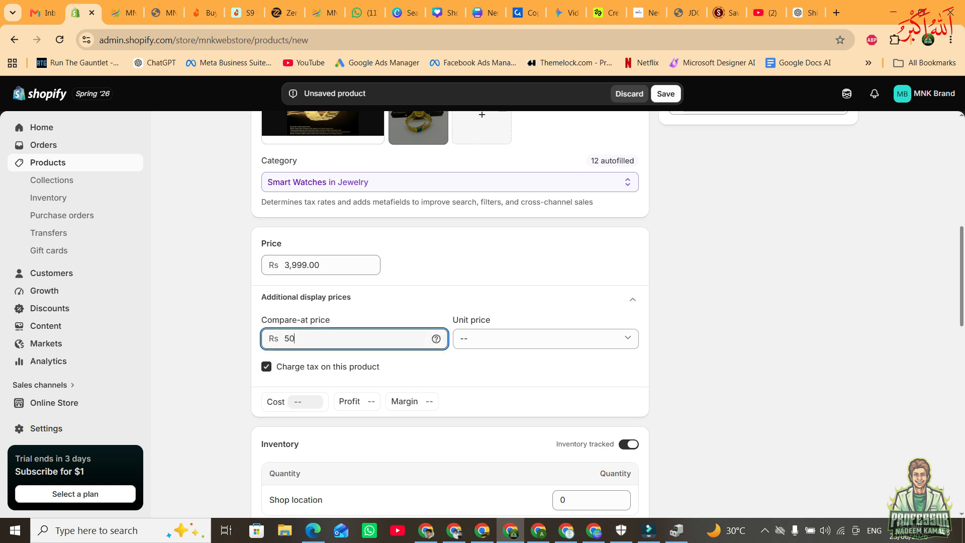
scroll(588, 374, down, 2)
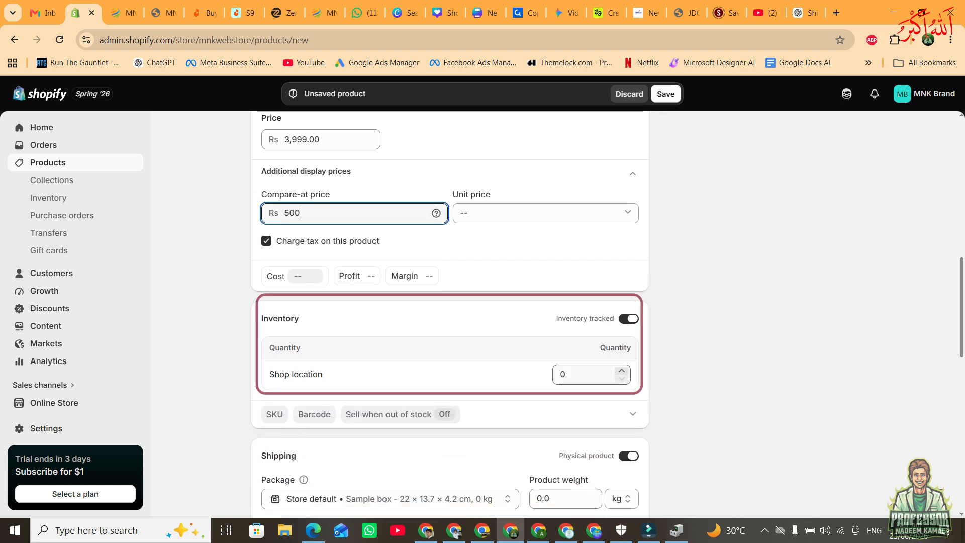
click(588, 375)
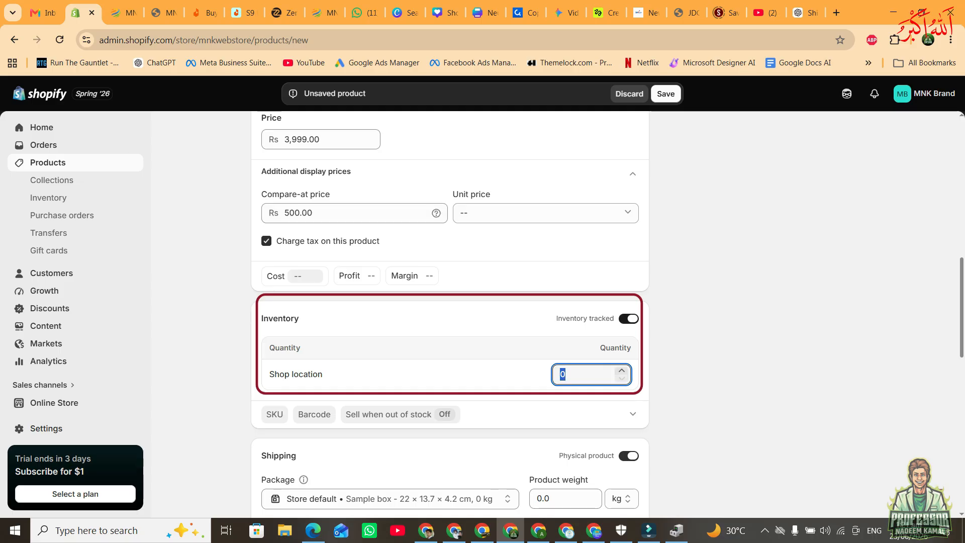
click(666, 94)
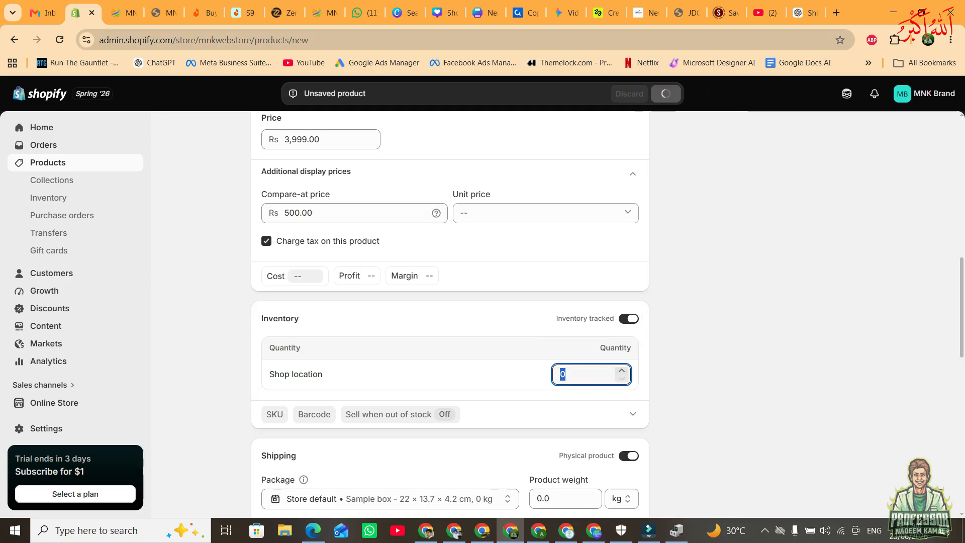
Reload the storefront and check the S9 Ultra Max watch among the featured products.
click(123, 12)
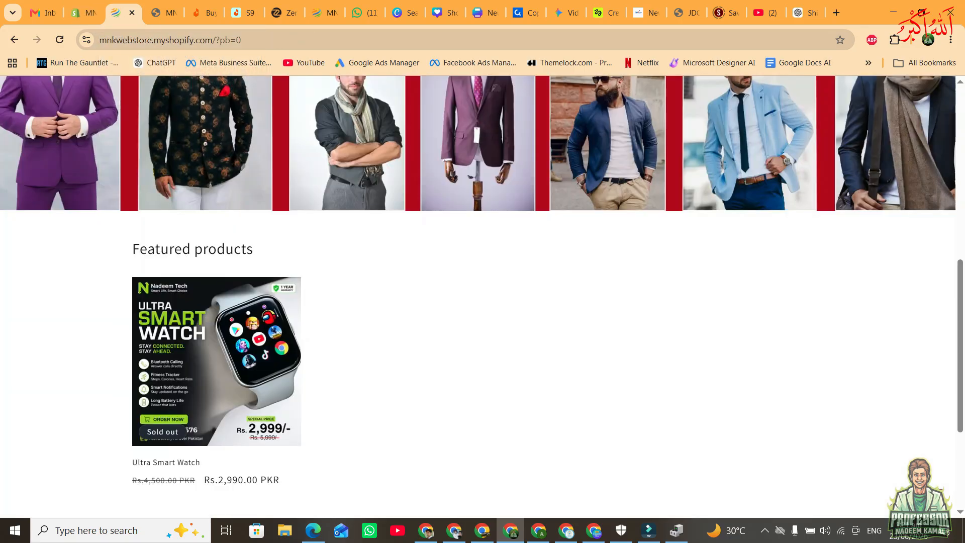
click(59, 40)
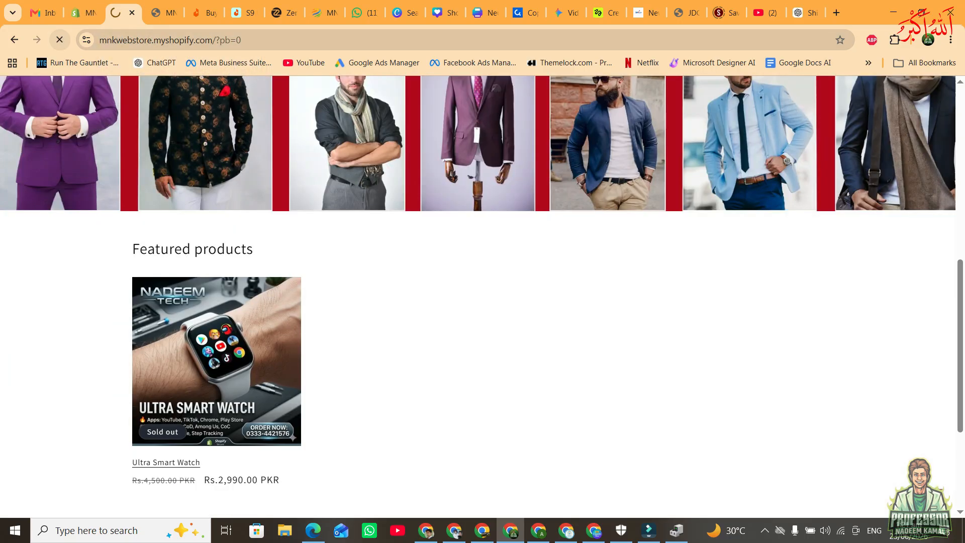
scroll(390, 329, down, 2)
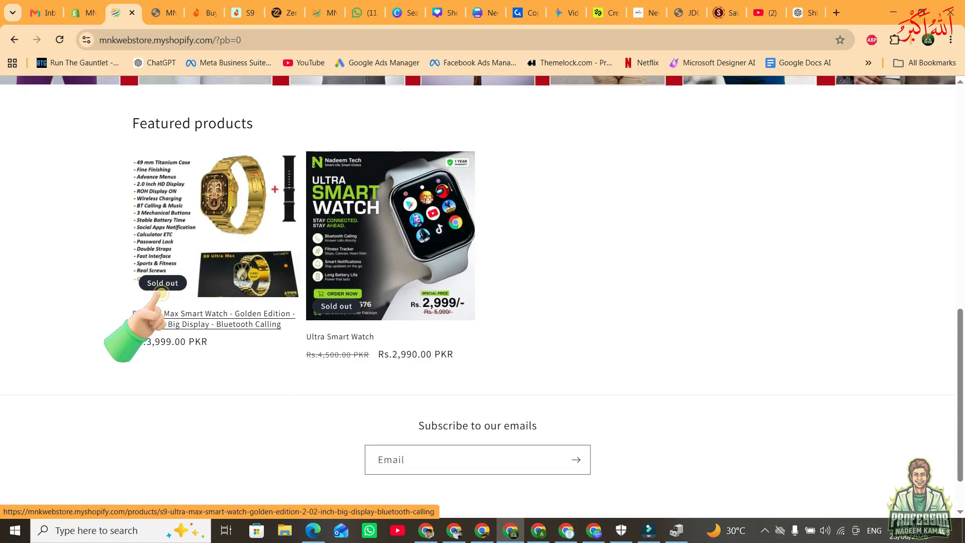
Turn off inventory tracking for the S9 Ultra Max product, save it, and review the storefront's featured products.
click(83, 13)
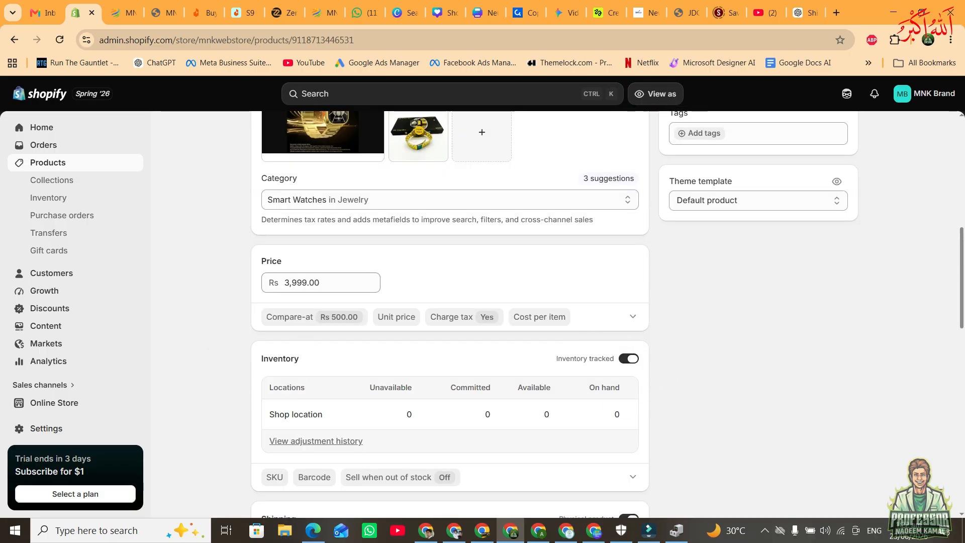
scroll(450, 311, down, 3)
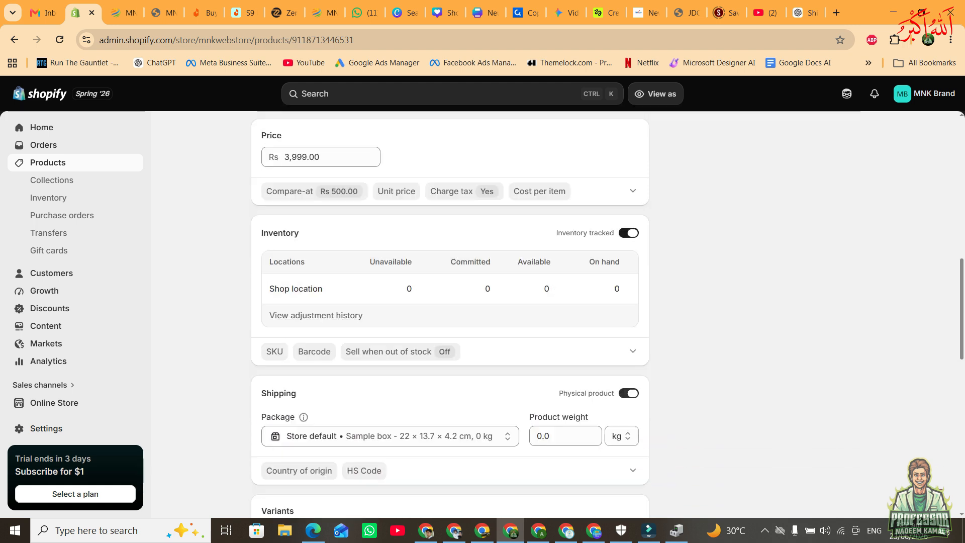
click(628, 232)
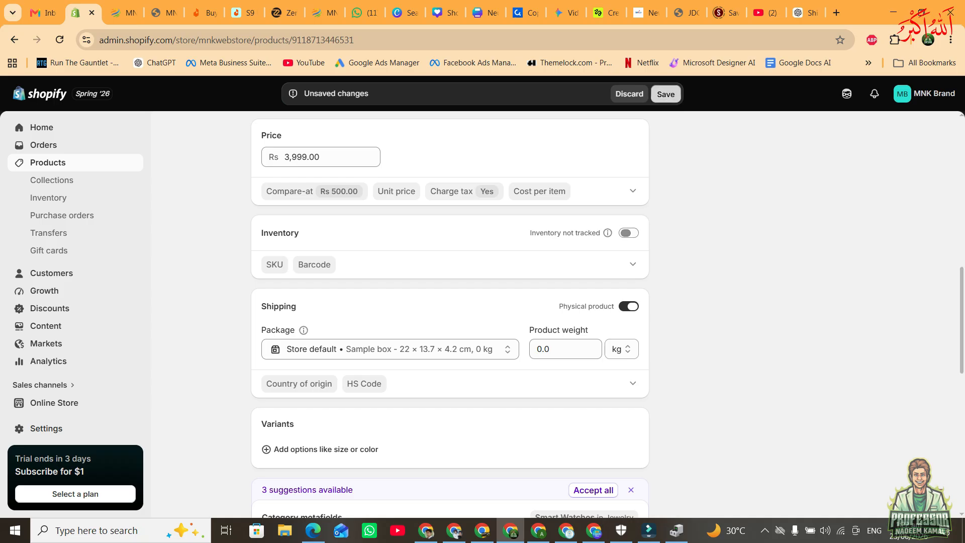
click(666, 94)
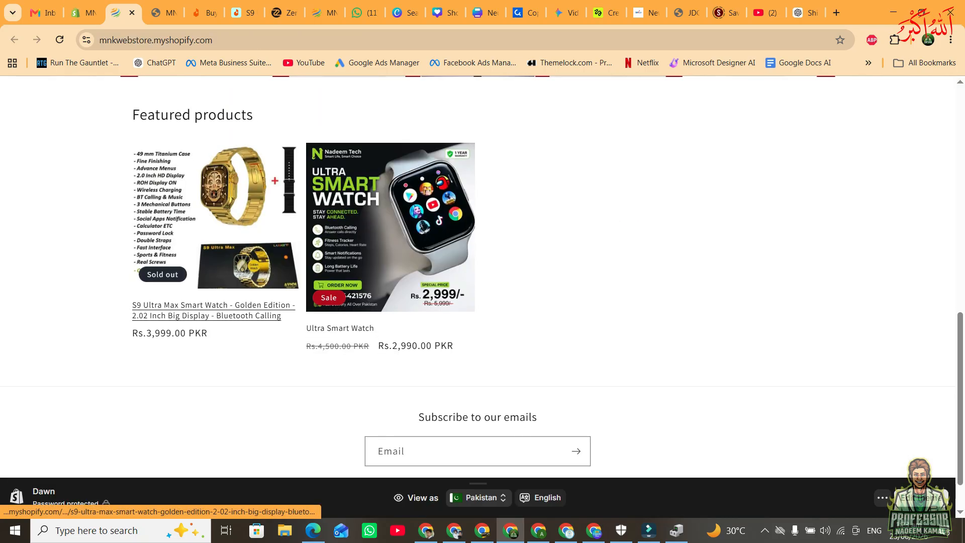
scroll(216, 231, down, 1)
scroll(362, 251, up, 1)
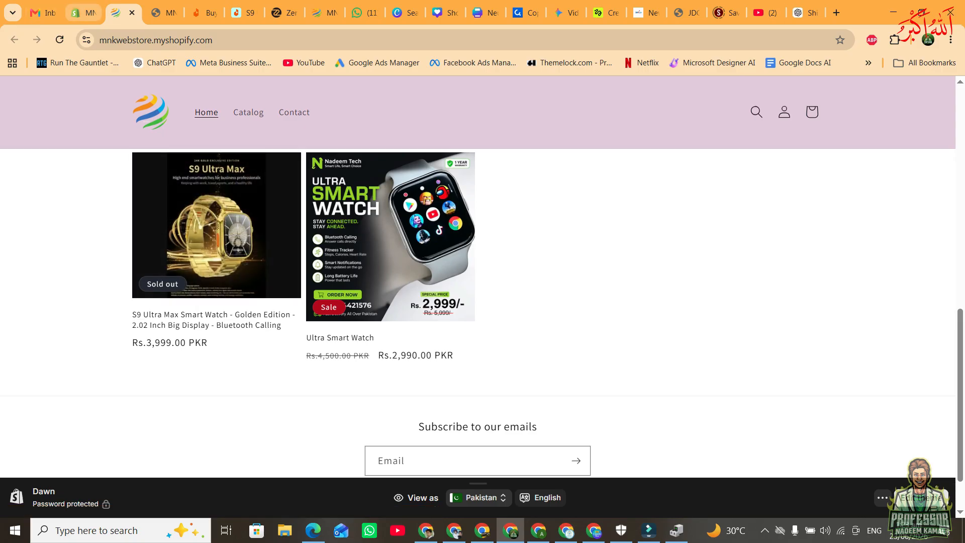
Delete both the S9 Ultra Max Smart Watch and the Ultra Smart Watch from the store's product list.
click(83, 13)
scroll(449, 312, up, 5)
click(48, 163)
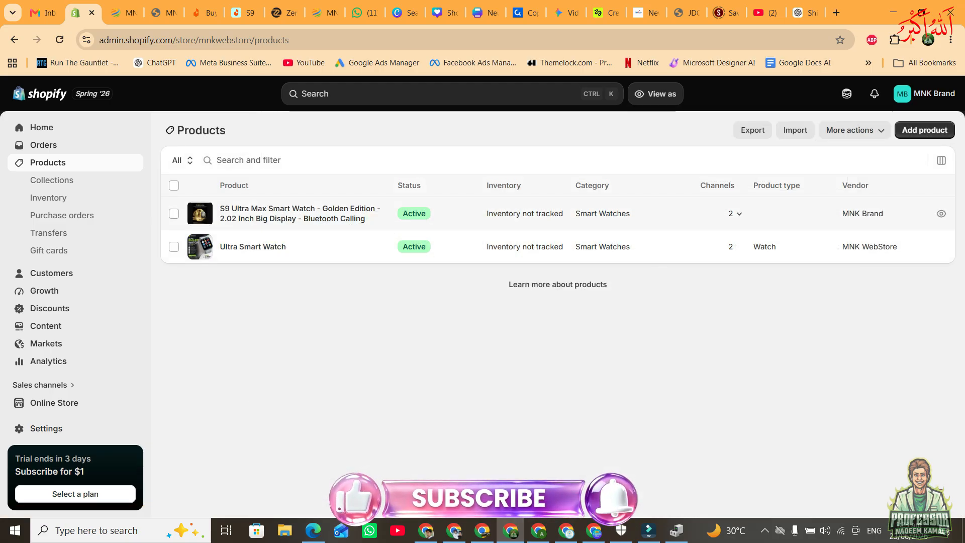
click(174, 213)
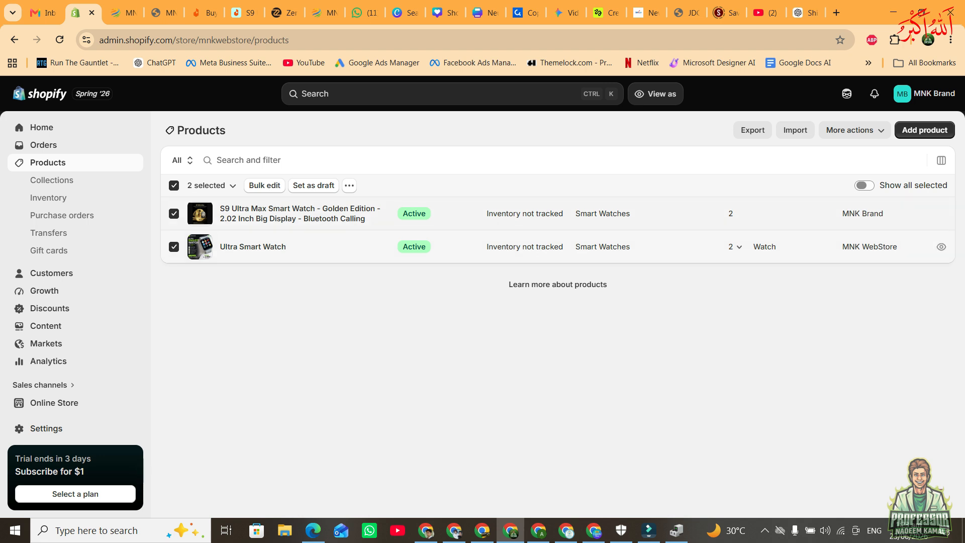
click(349, 185)
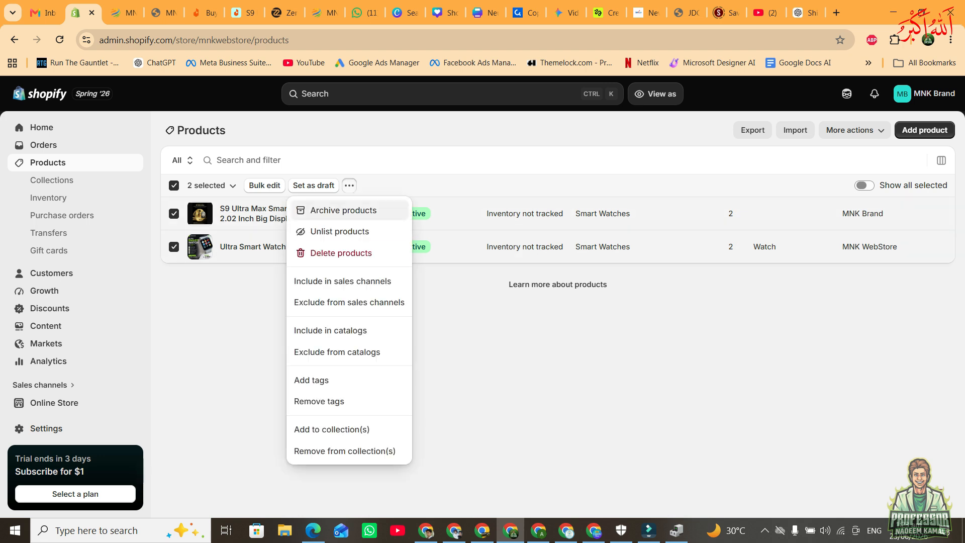
click(334, 253)
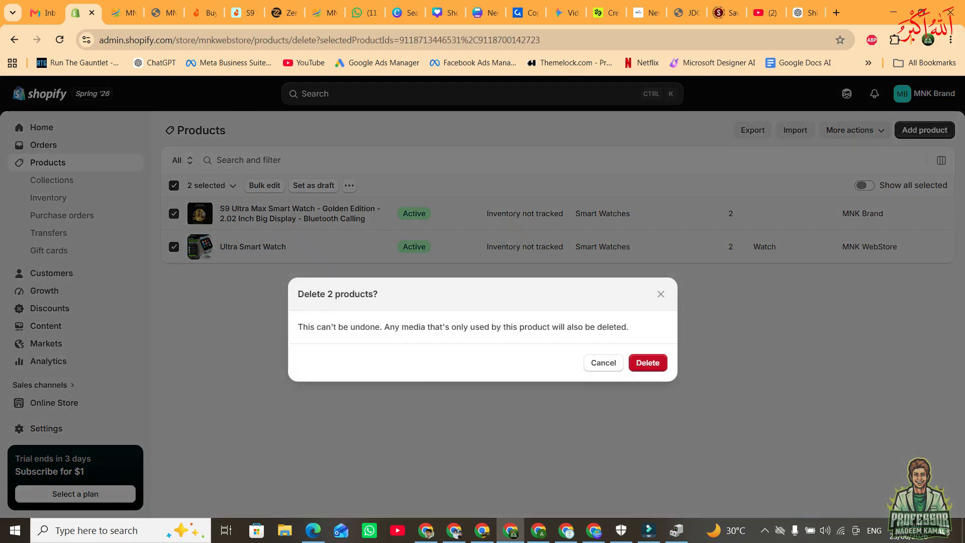
click(648, 347)
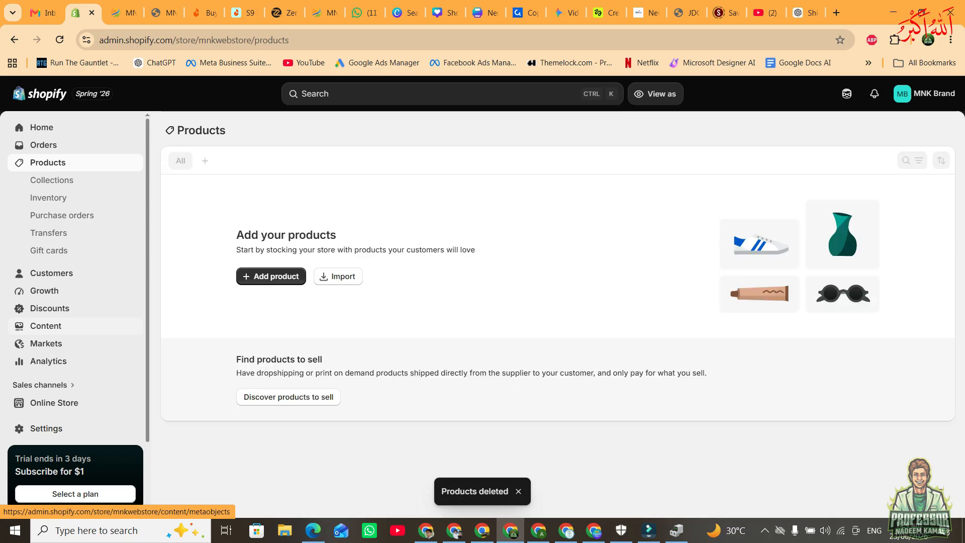
Open the Collections page and ask ChatGPT 'meri 3 collections hain no 1 Electronics, no 2 Toys, 3 Cosmetic is k liy title and description likh dei'.
key(ctrl)
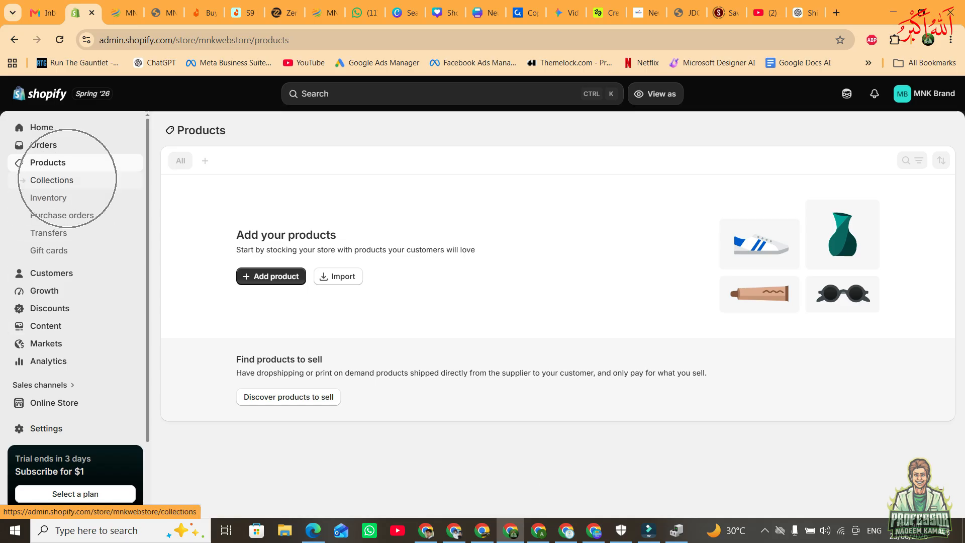
click(67, 179)
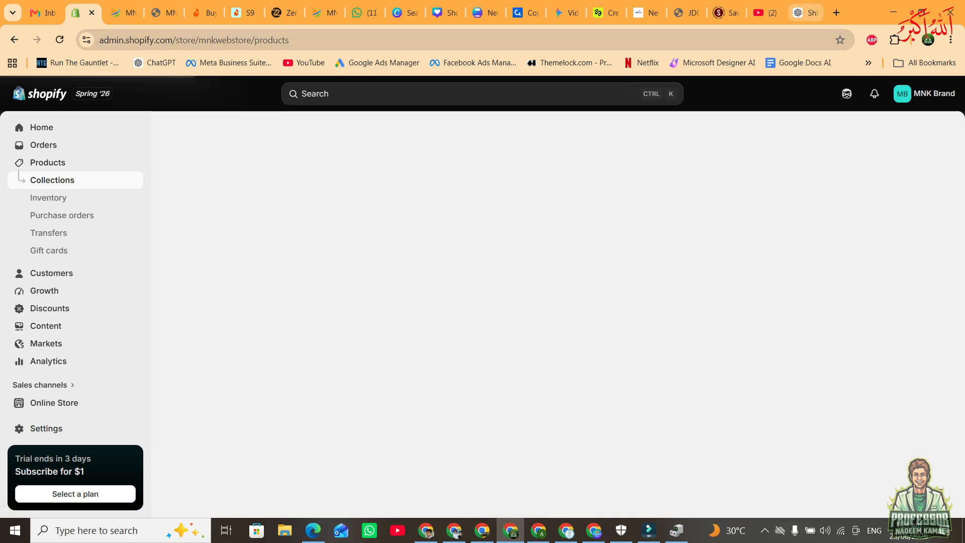
click(807, 13)
click(384, 479)
text(meri 3 collection)
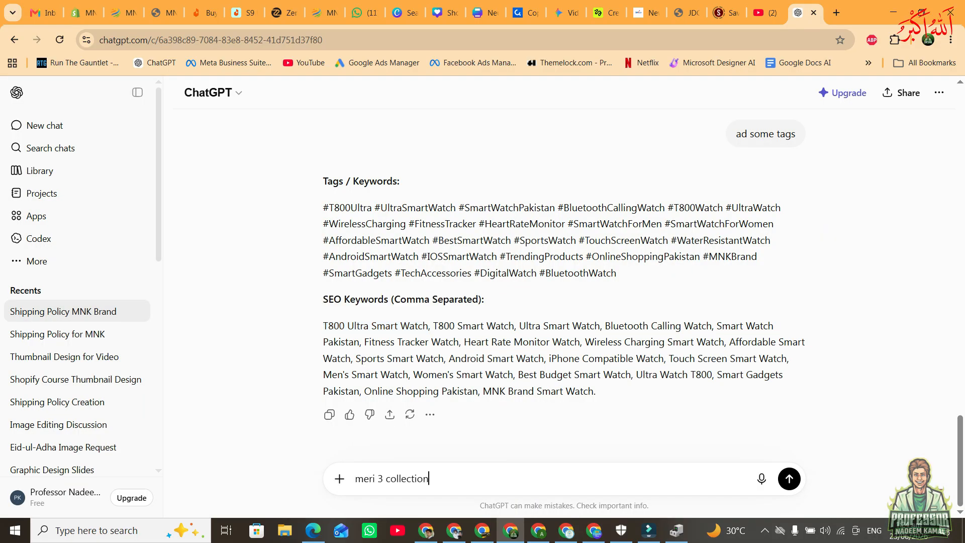
text(s hain no 1 Elect)
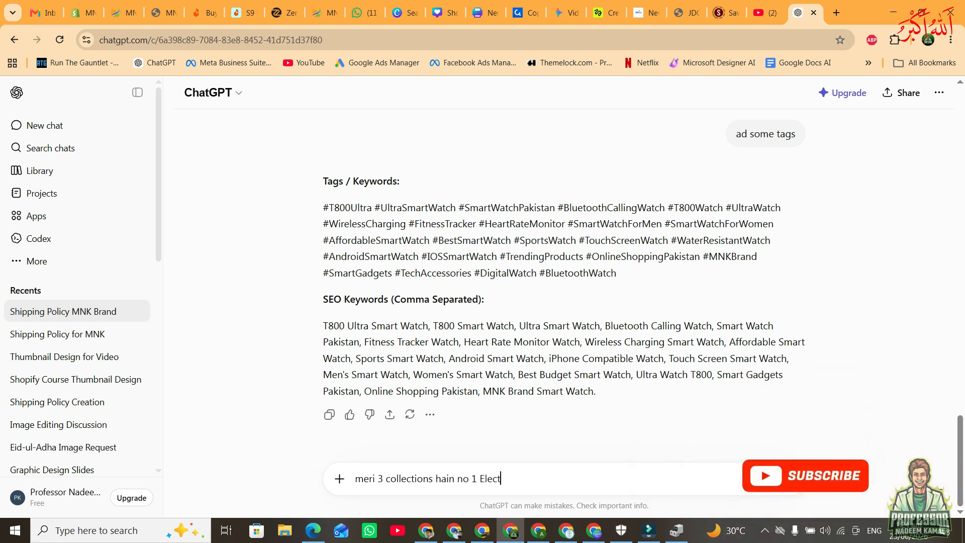
text(ro)
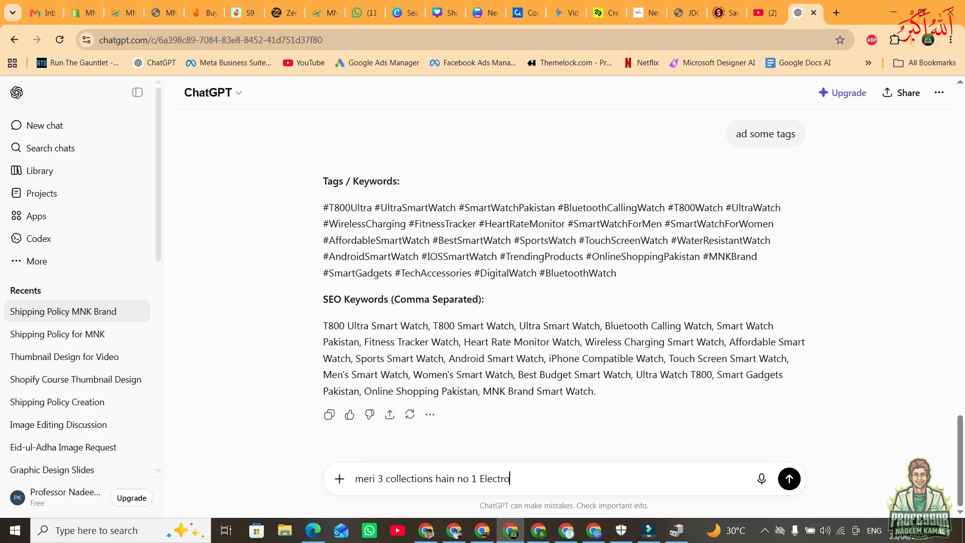
text(nics, no 2 Toy)
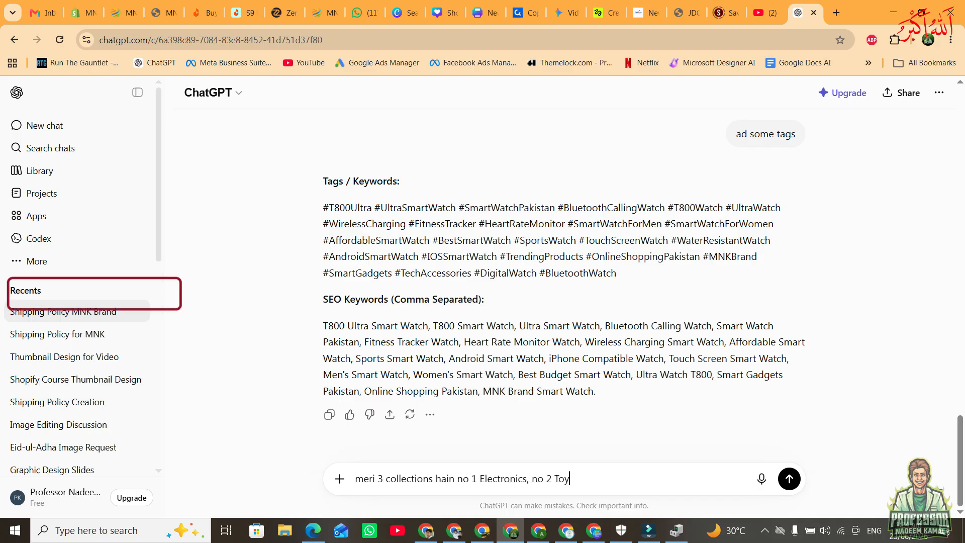
text(s, 3 Cosmetic is k liy title and descri)
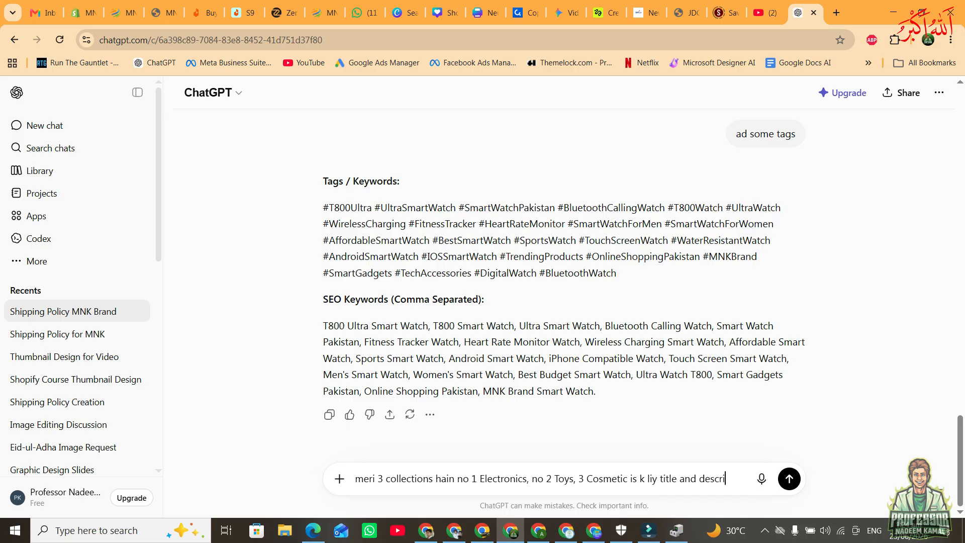
text(n likh dei)
key(Return)
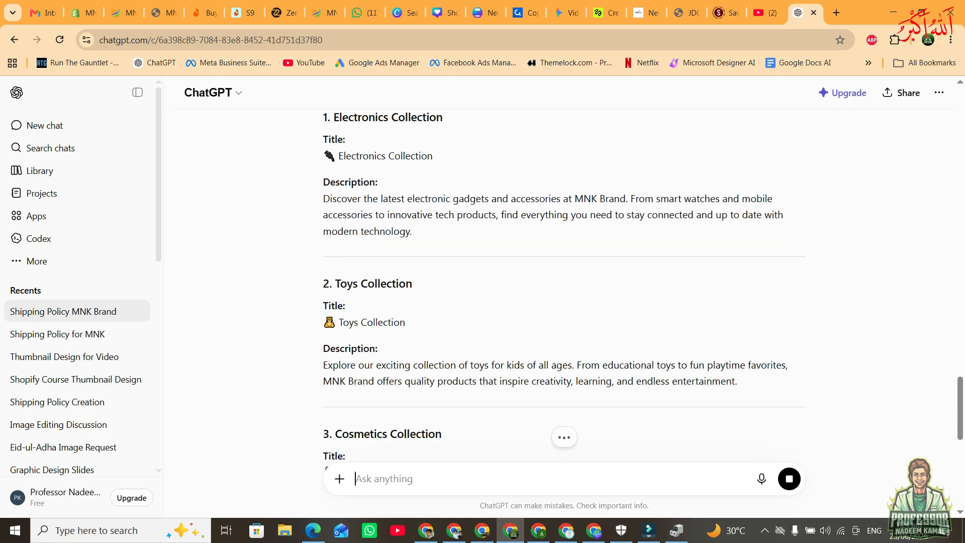
Start a new collection in the Shopify admin and title it 'Electronics Collection', copied with its emoji from ChatGPT's answer.
drag(323, 156, 433, 156)
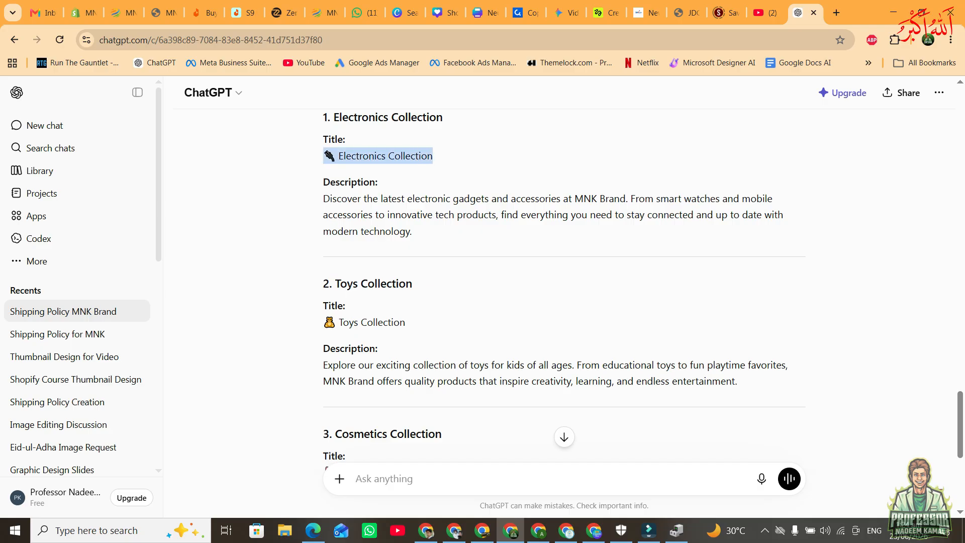
click(83, 12)
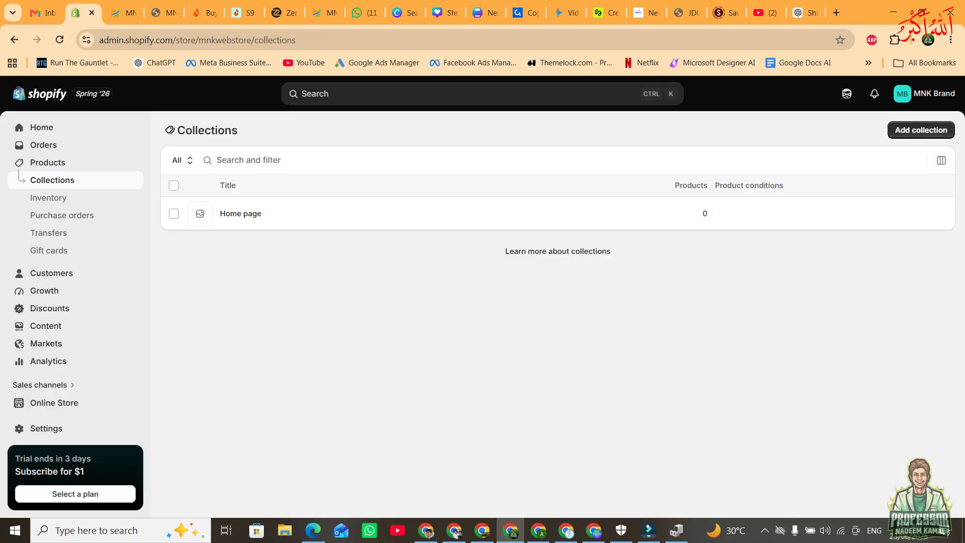
click(907, 132)
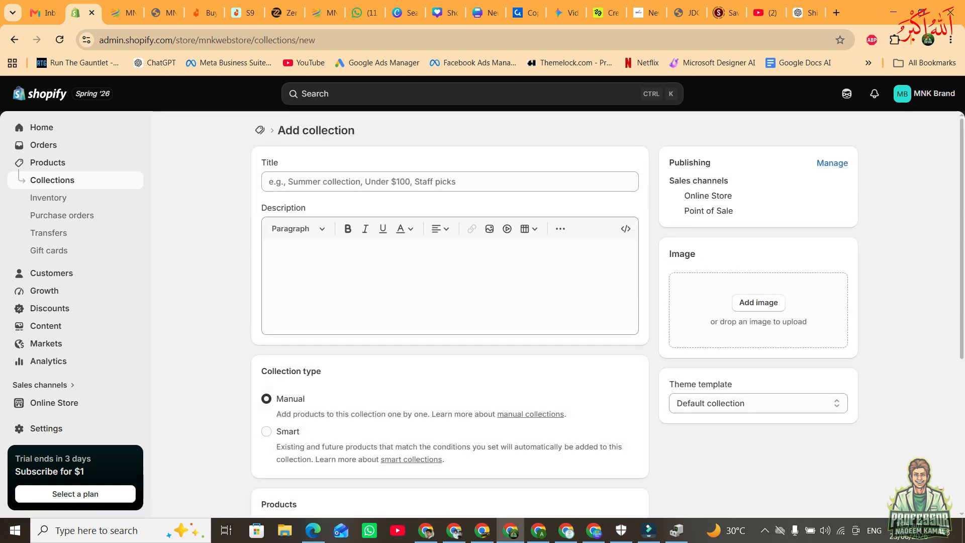
click(274, 182)
text(Electronics Collection)
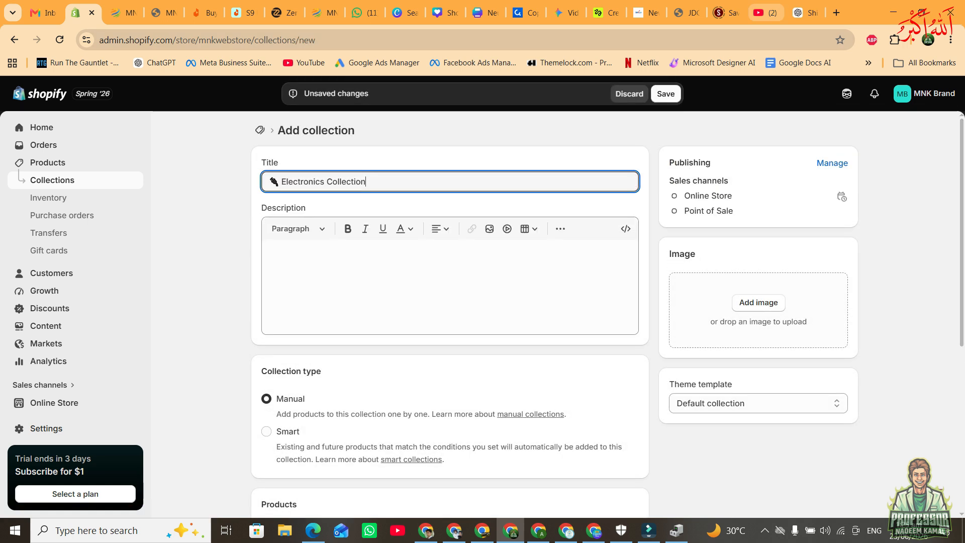
Copy ChatGPT's Electronics Collection description into the new collection's description and save the collection.
click(804, 13)
mouse_move(323, 183)
mouse_down()
mouse_move(414, 215)
mouse_move(324, 216)
mouse_move(323, 199)
mouse_up()
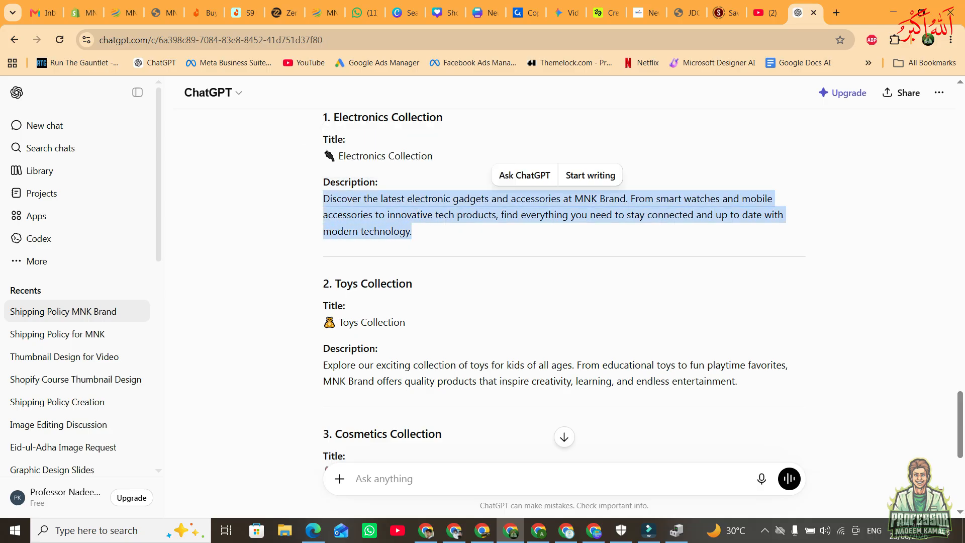
key(ctrl+c)
click(83, 13)
click(447, 292)
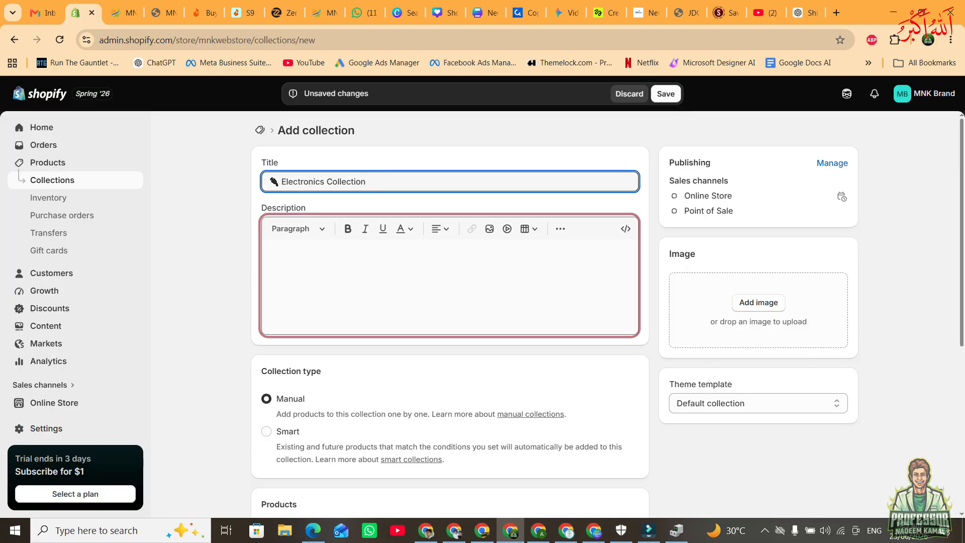
key(ctrl+v)
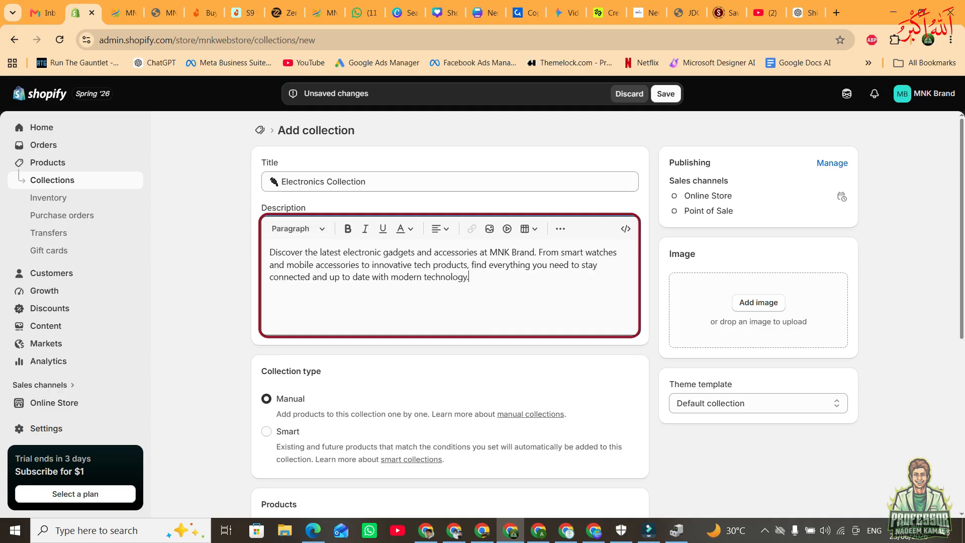
scroll(447, 302, down, 1)
scroll(449, 302, down, 1)
scroll(450, 301, up, 3)
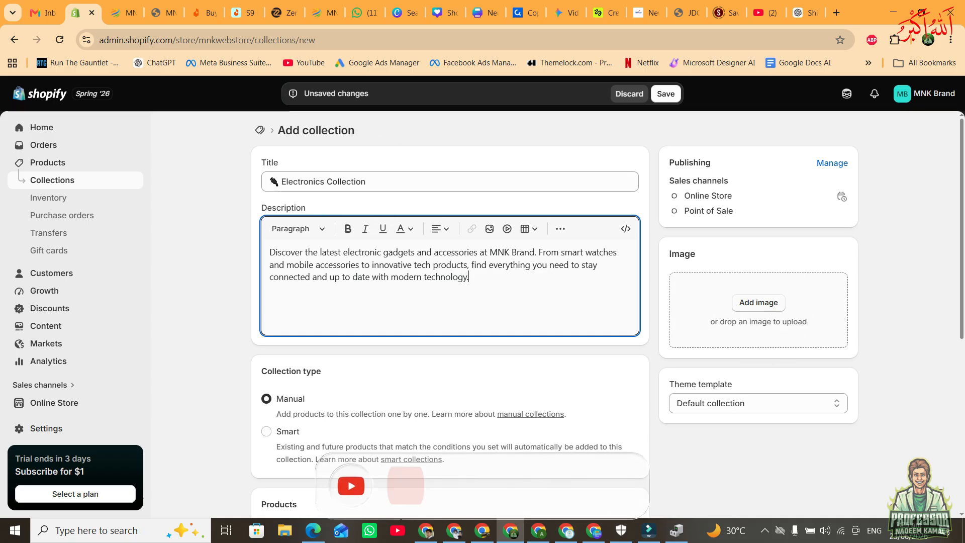
click(666, 94)
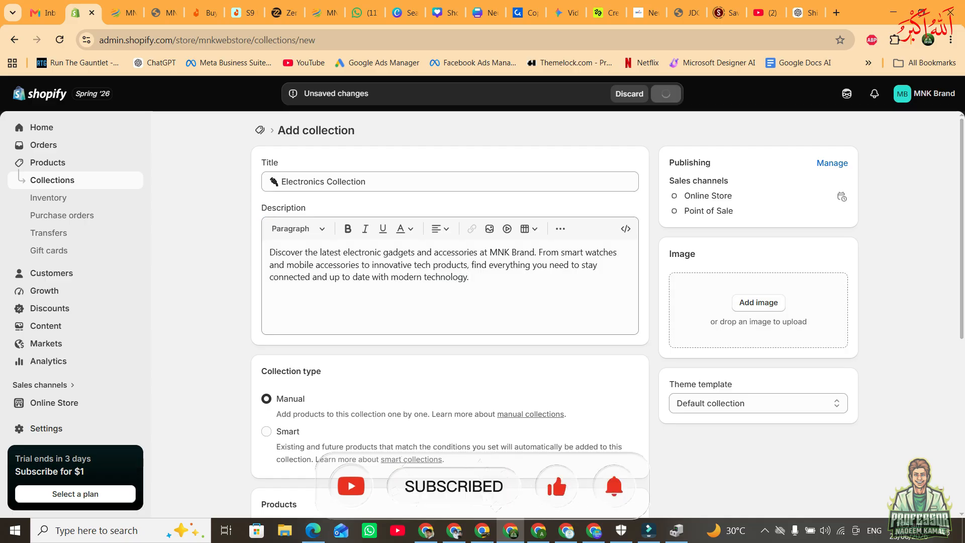
Start another new collection and title it 'Toys Collection', copied with its emoji from ChatGPT's answer.
click(805, 13)
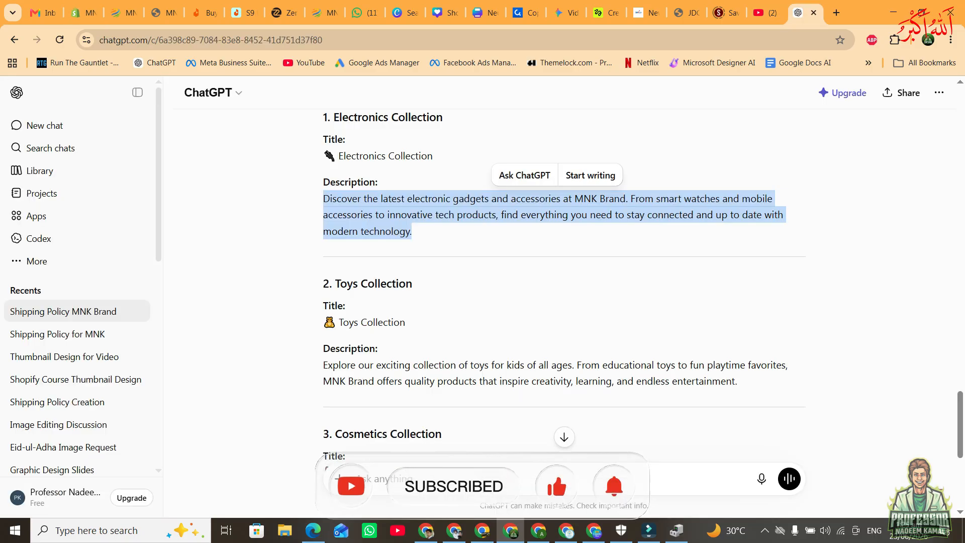
triple_click(372, 322)
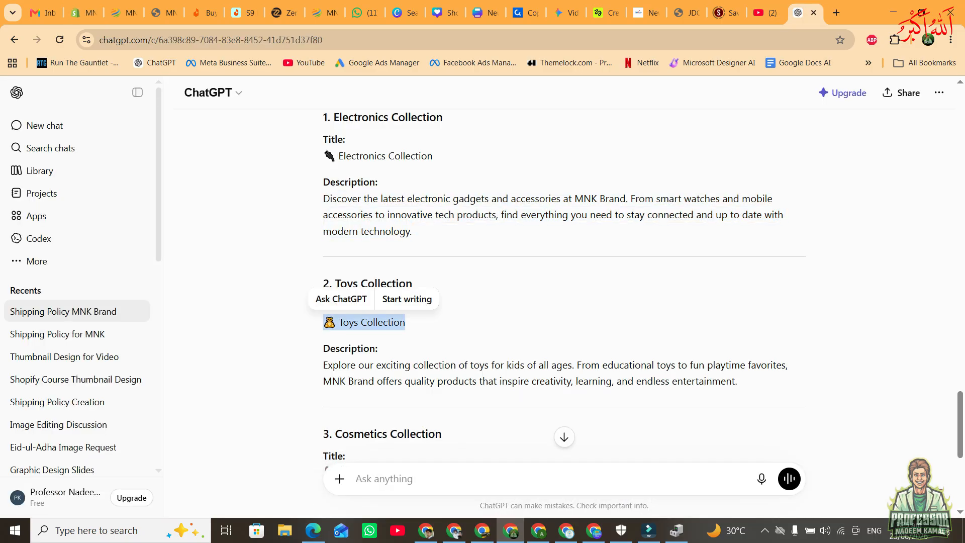
click(83, 13)
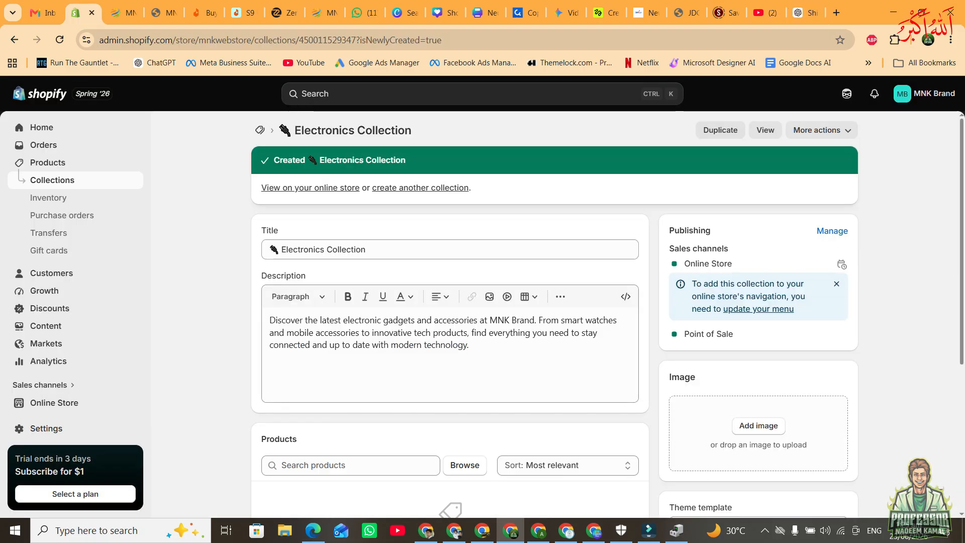
click(52, 180)
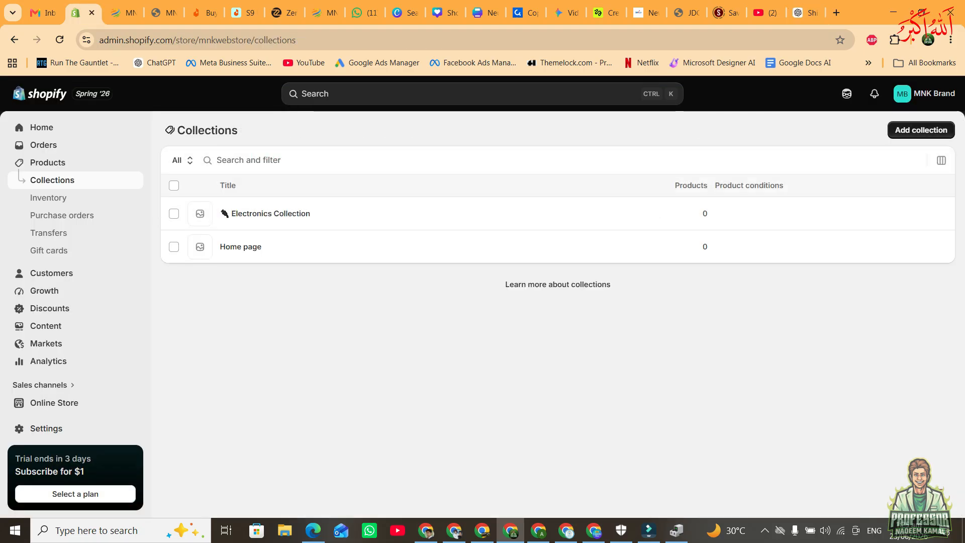
click(921, 130)
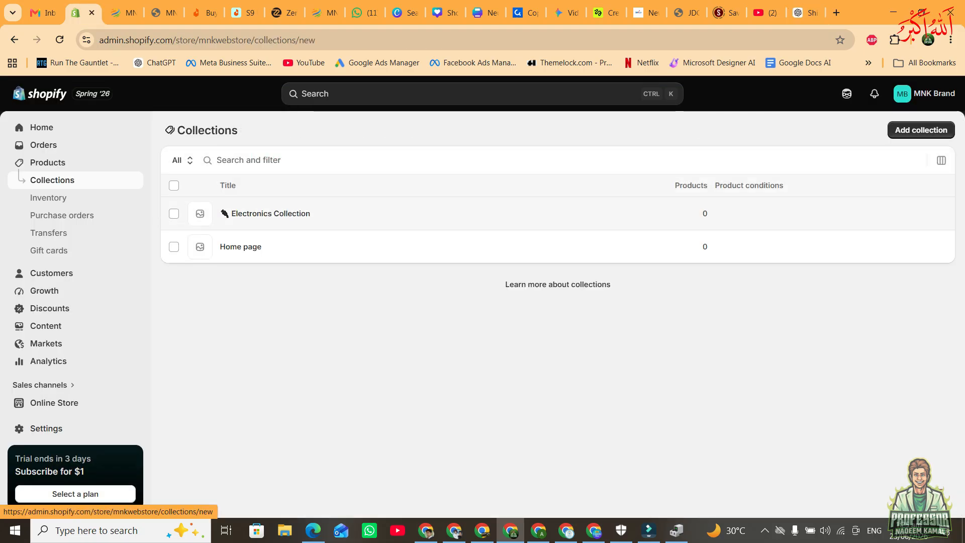
click(450, 181)
key(ctrl+v)
Copy ChatGPT's Toys Collection description into the new collection's description and save the collection.
click(805, 12)
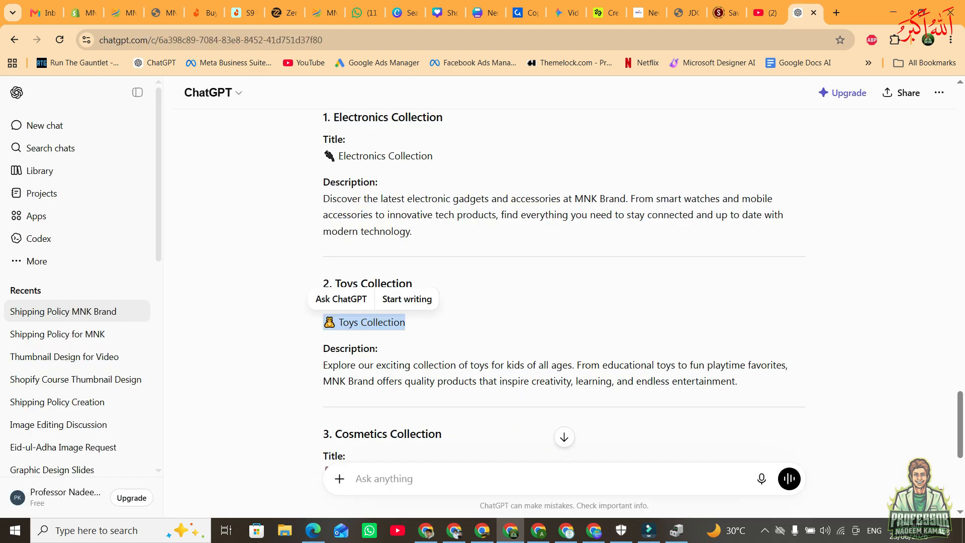
drag(323, 365, 739, 382)
key(ctrl+c)
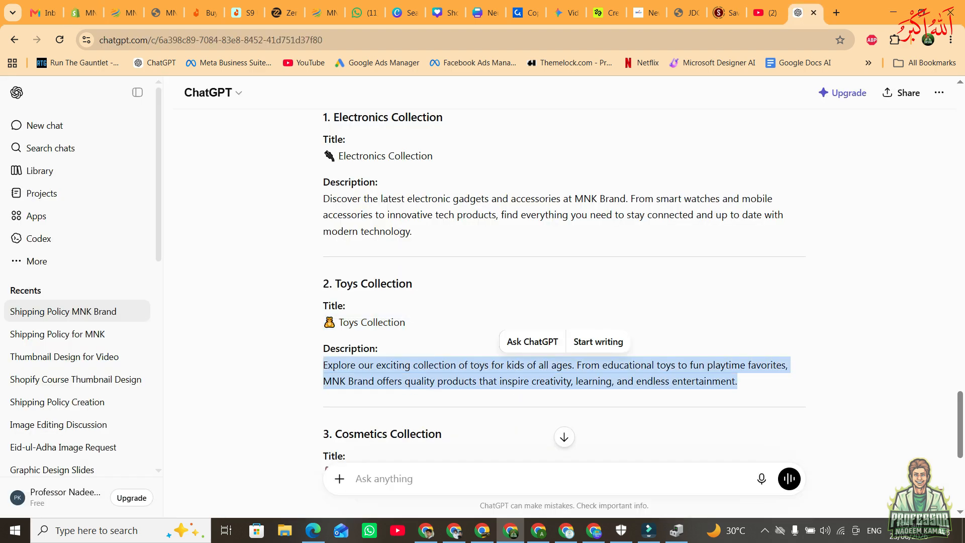
click(83, 13)
click(450, 286)
key(ctrl+v)
click(666, 94)
Create and save a 'Cosmetics Collection' with the emoji title and description copied from ChatGPT, and return to the collections list.
click(805, 12)
scroll(564, 302, down, 5)
drag(323, 220, 428, 221)
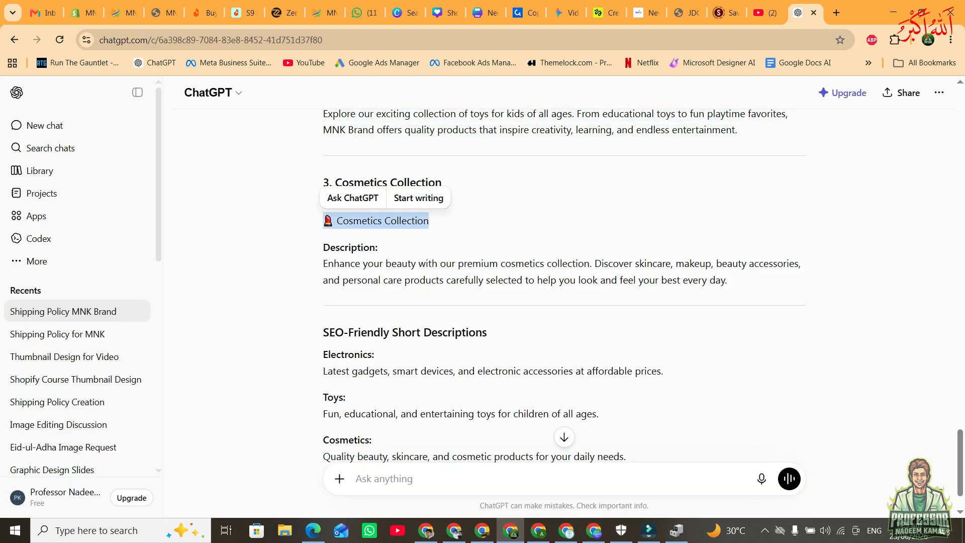
drag(323, 264, 727, 280)
key(ctrl+c)
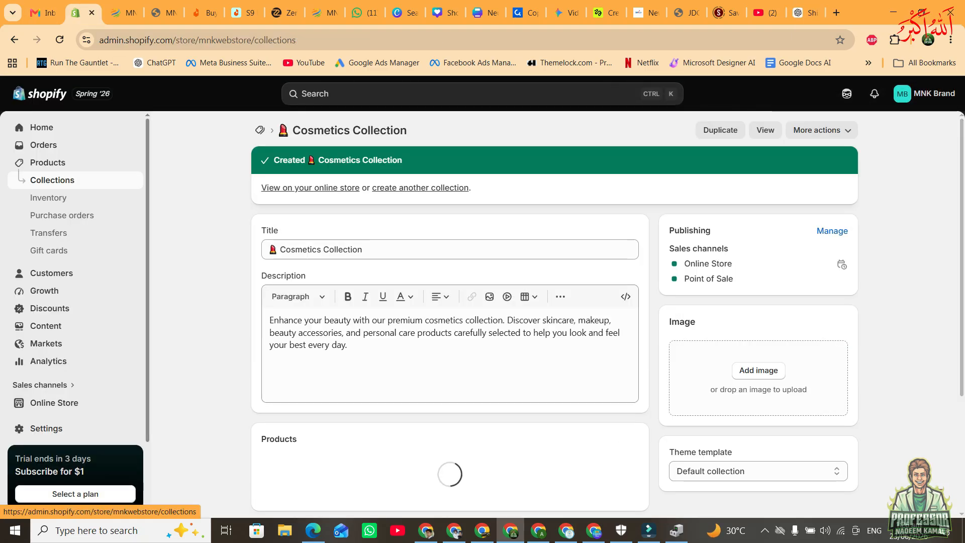
click(52, 179)
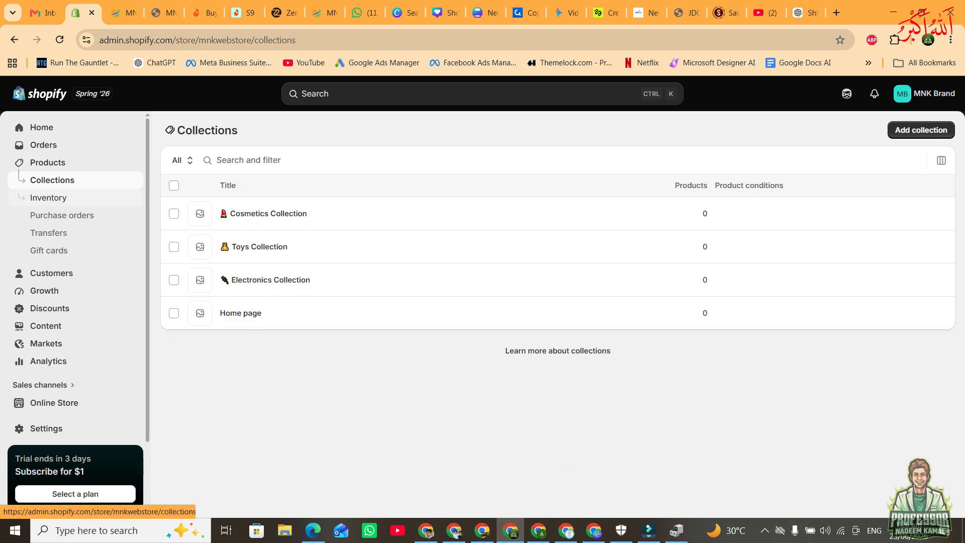
Start a product import from the store's product list using a Shopify-formatted CSV file and browse for the file.
click(48, 162)
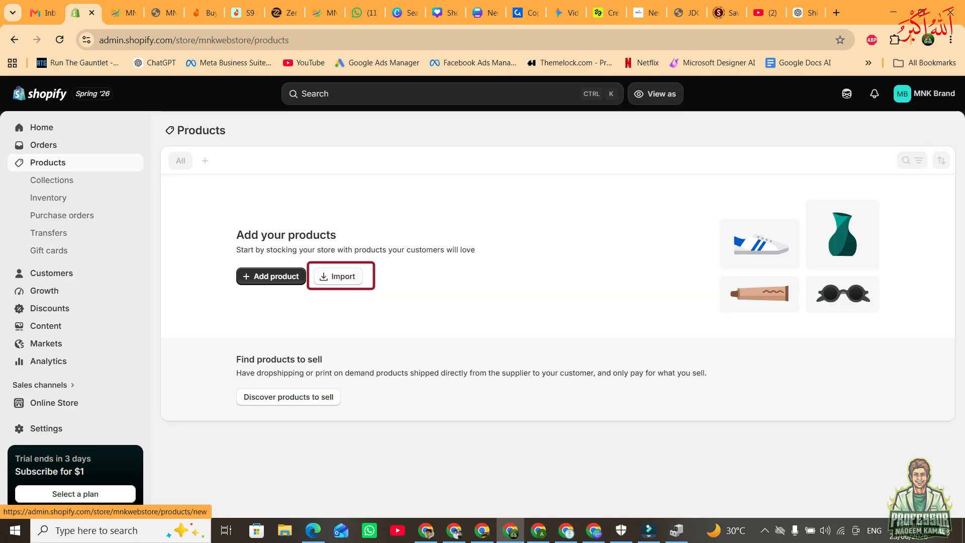
click(335, 276)
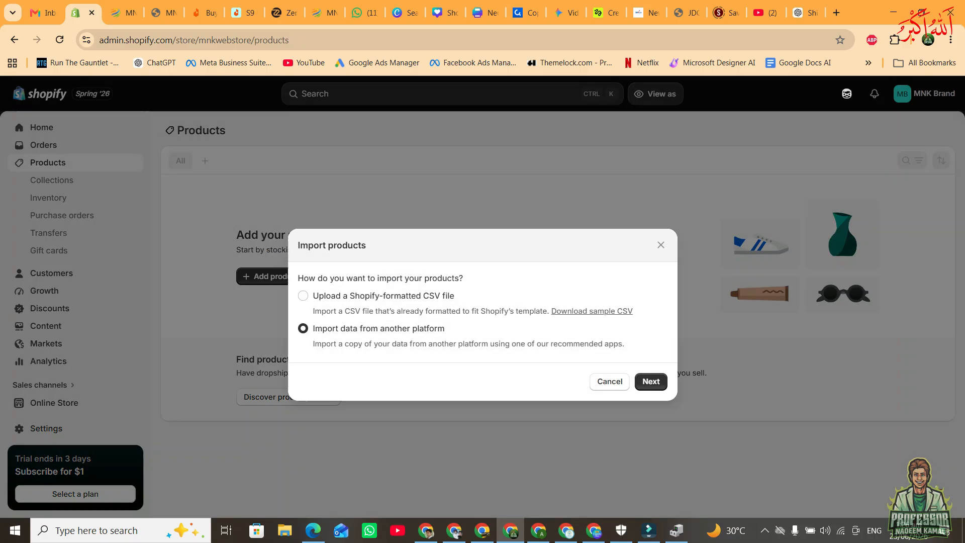
click(303, 296)
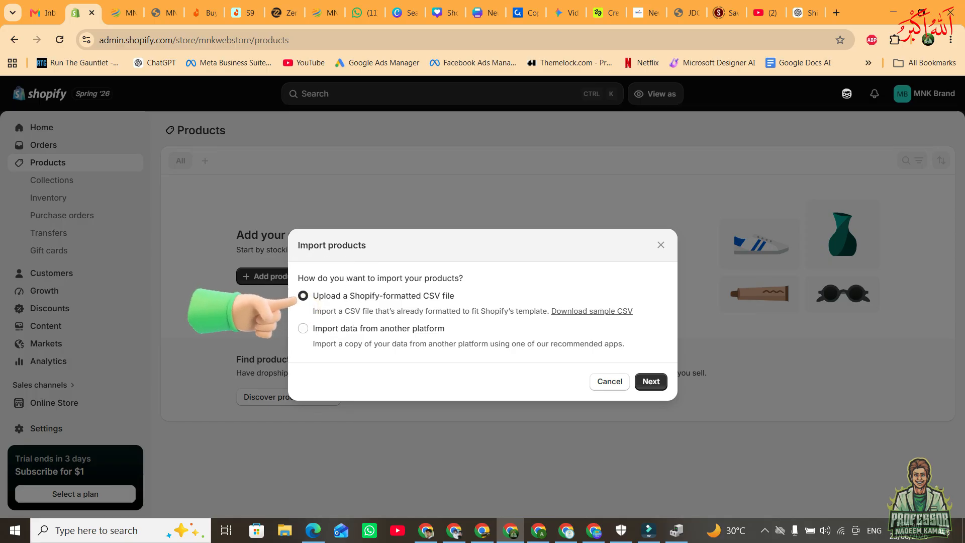
click(651, 381)
click(490, 313)
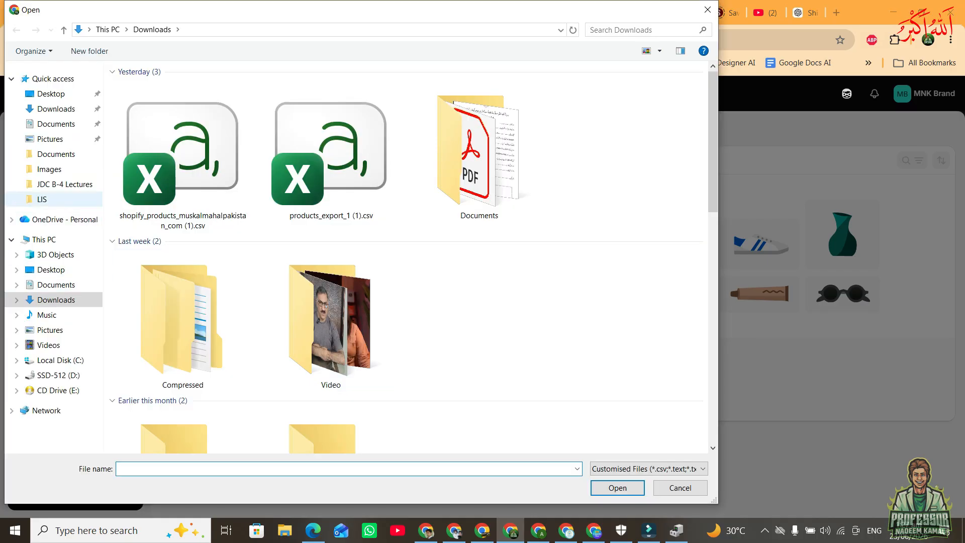
Choose '30 Shopify products by Kamal.csv' from the D: drive's Shopify course folder and import its products.
click(45, 239)
double_click(380, 226)
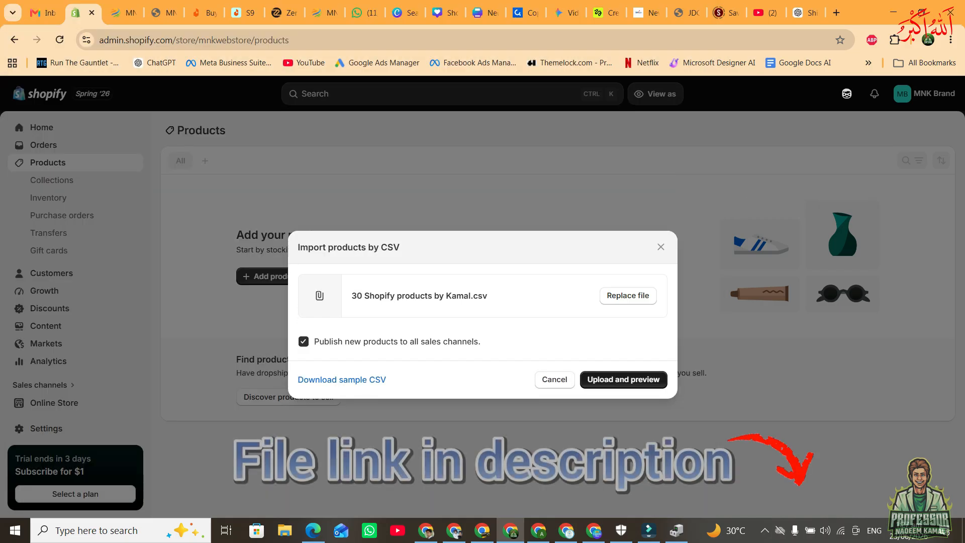
key(Return)
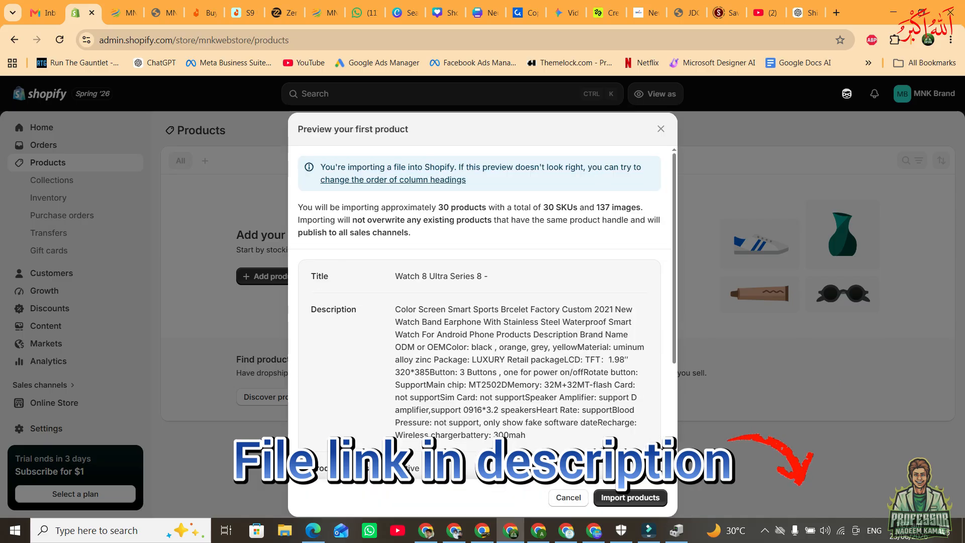
scroll(479, 312, down, 3)
click(630, 497)
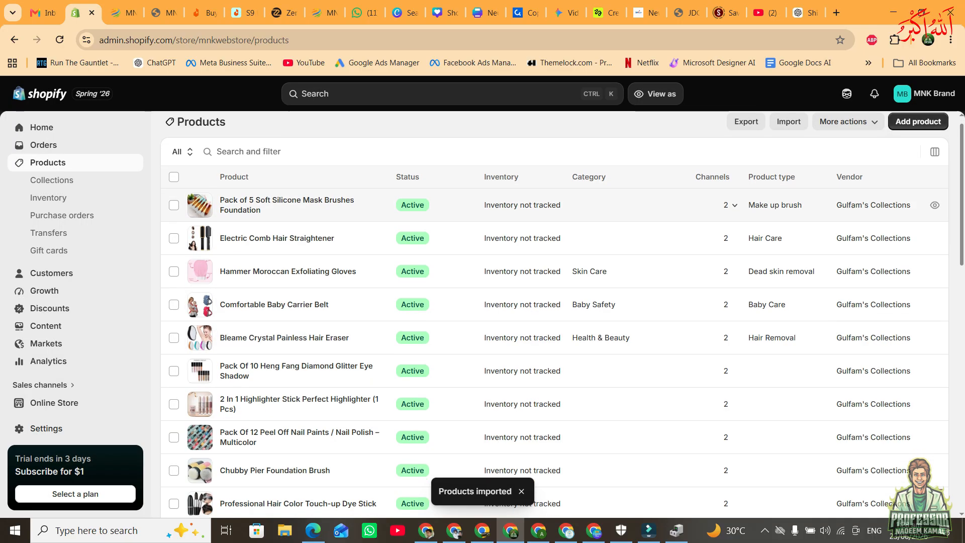
Look through the imported products in the admin list and reload the storefront to check its featured products.
scroll(552, 360, down, 5)
scroll(553, 352, down, 9)
scroll(553, 352, up, 12)
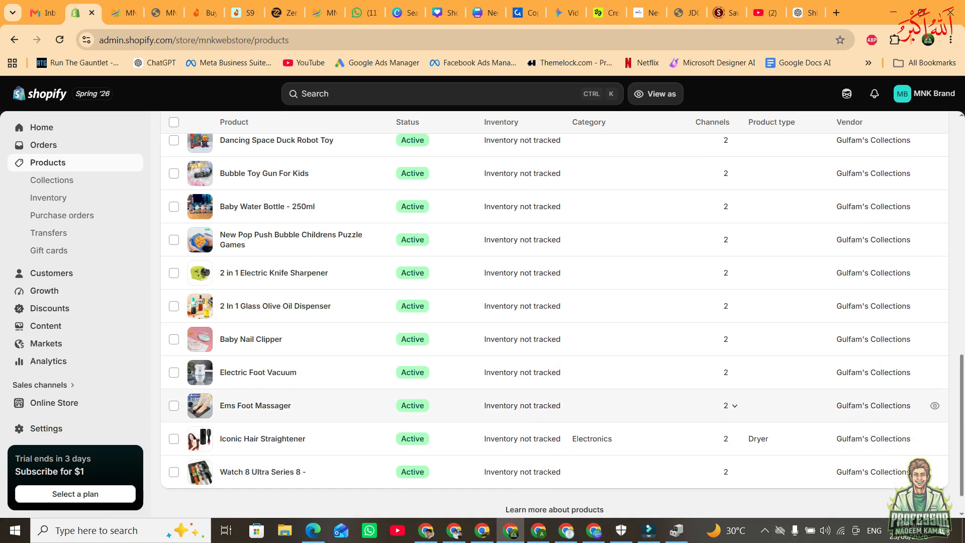
scroll(301, 344, up, 3)
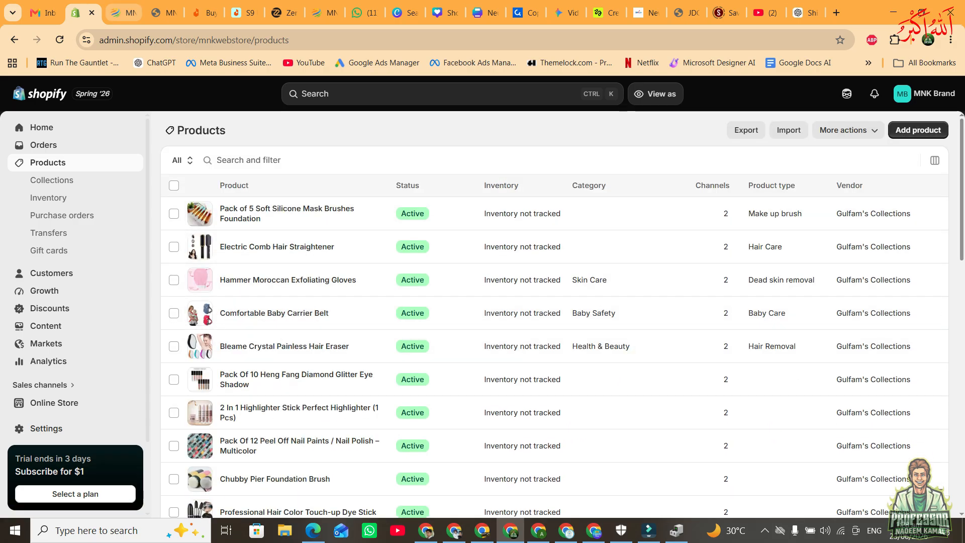
click(123, 13)
scroll(216, 301, up, 1)
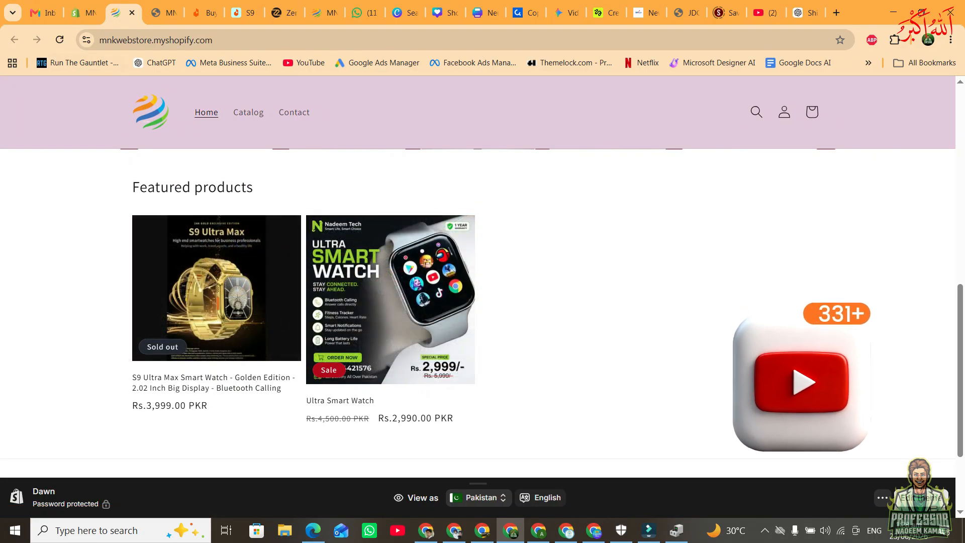
click(59, 40)
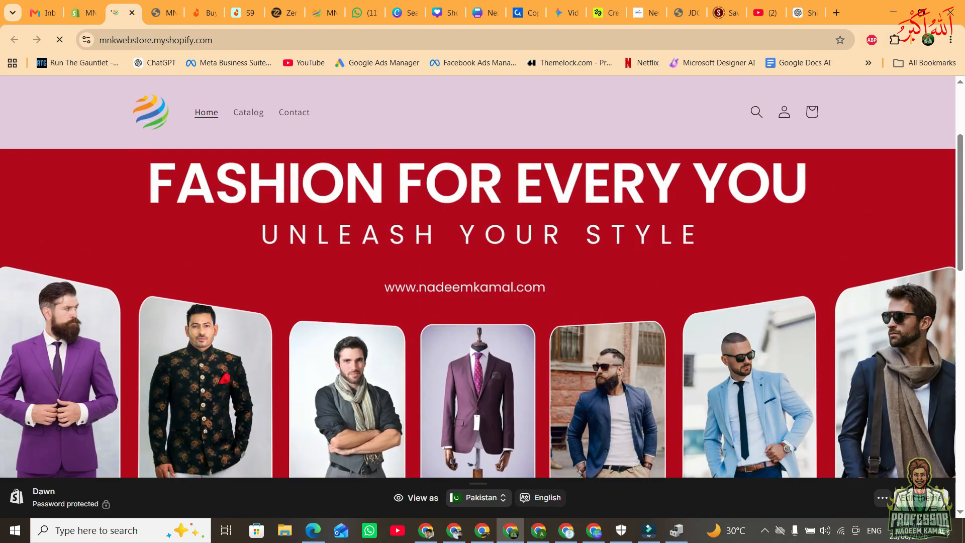
Exit the storefront's theme preview, examine the featured products, and browse the full list of all products.
click(882, 497)
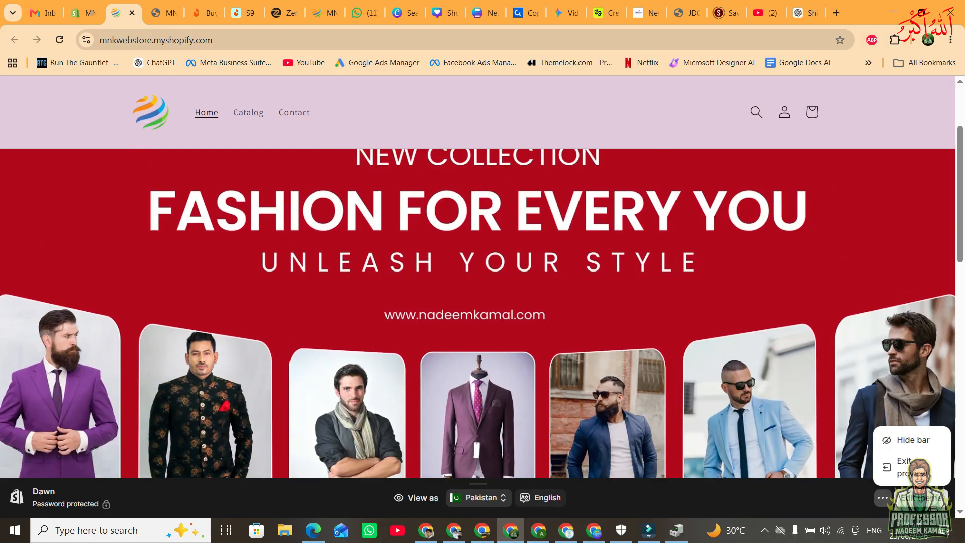
click(905, 466)
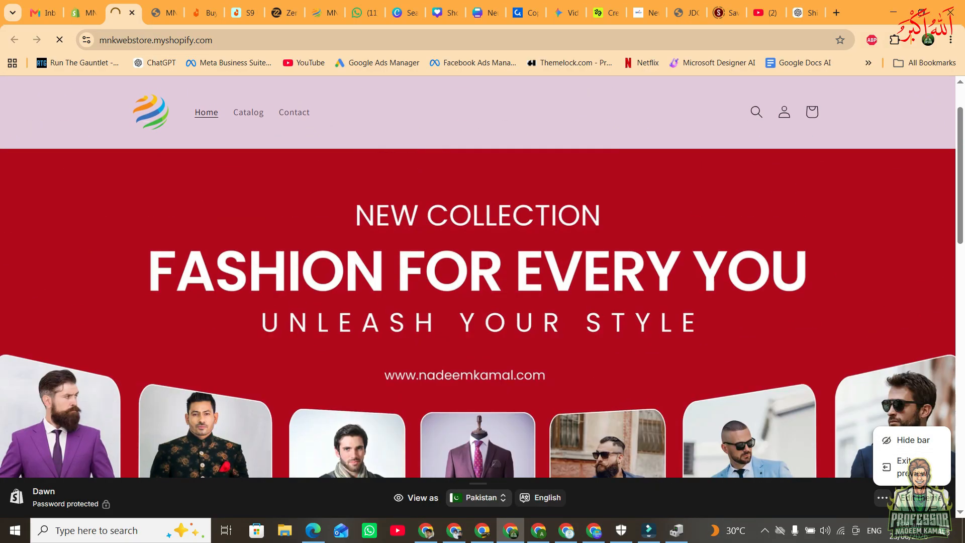
scroll(478, 297, down, 10)
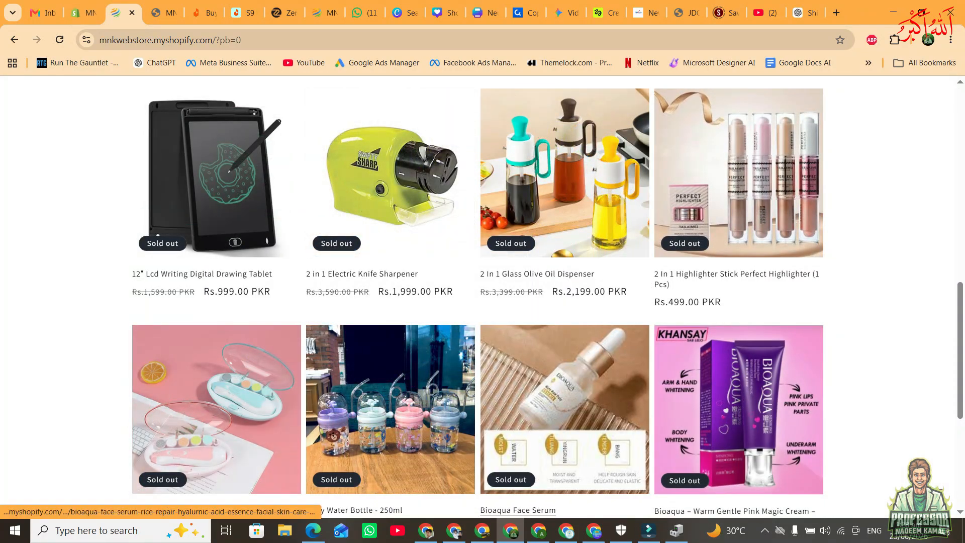
scroll(563, 402, down, 5)
scroll(477, 296, down, 1)
click(477, 295)
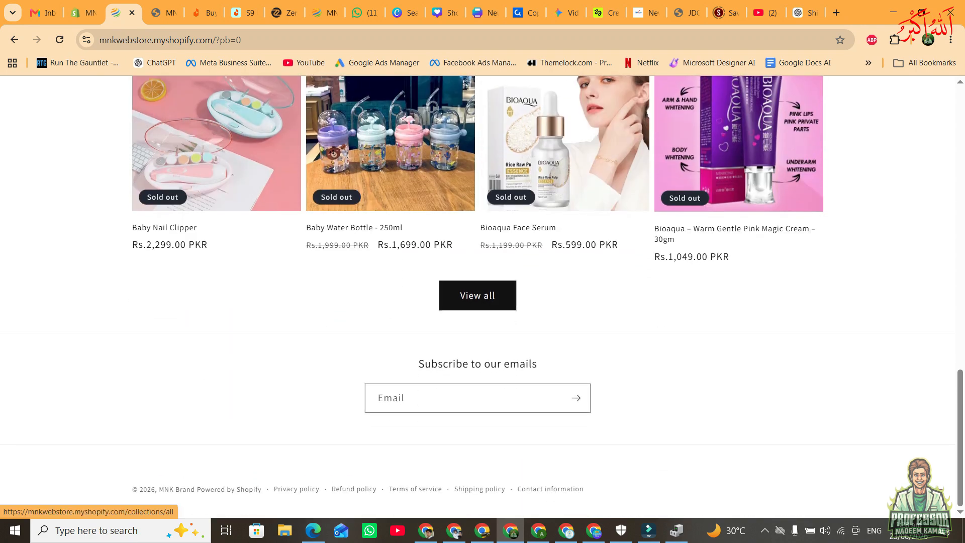
scroll(477, 296, down, 6)
scroll(477, 296, down, 10)
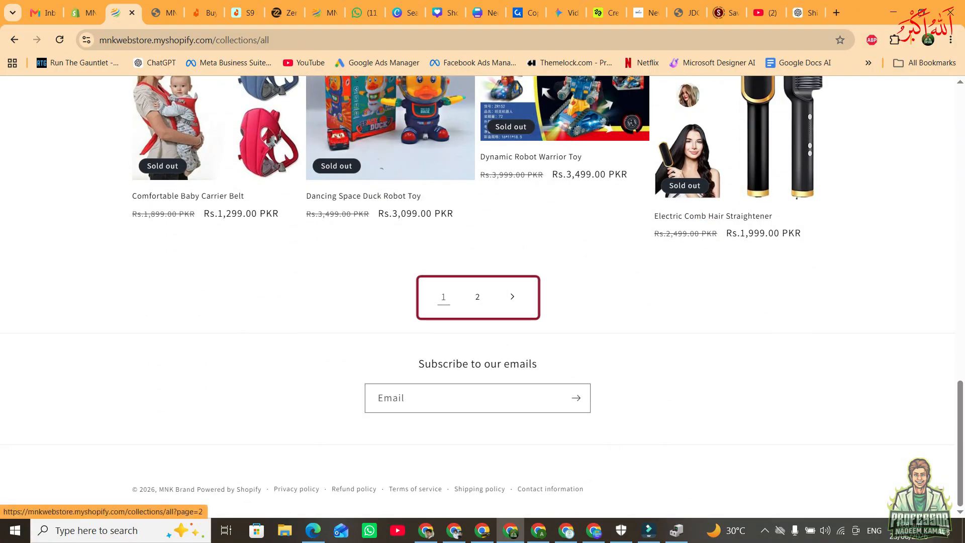
scroll(477, 296, up, 16)
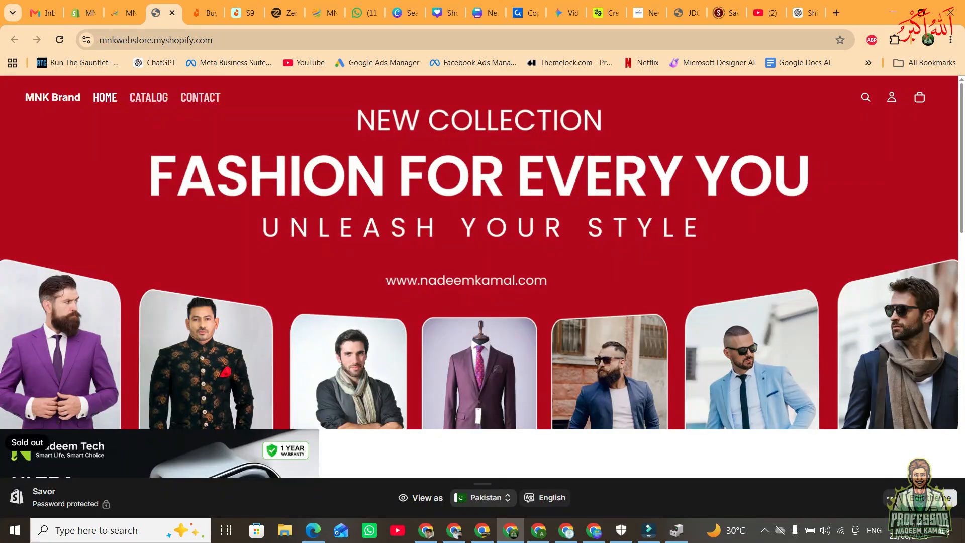
Select all 30 products in the store's admin list and open them for bulk editing.
click(83, 13)
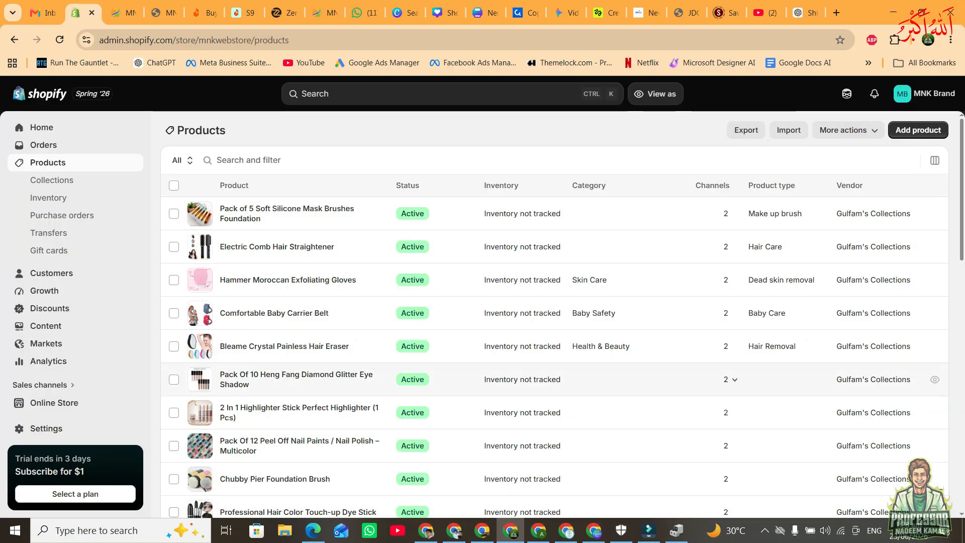
click(174, 186)
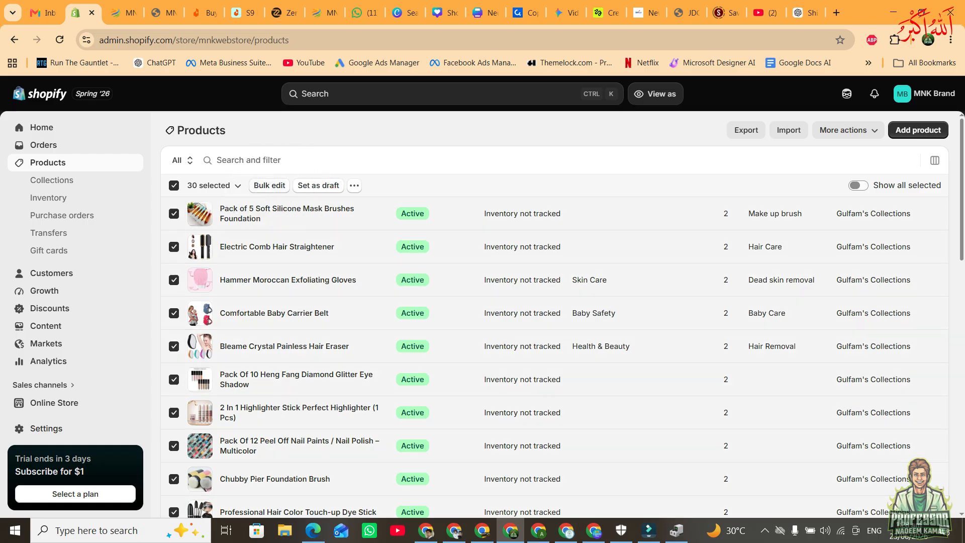
click(269, 186)
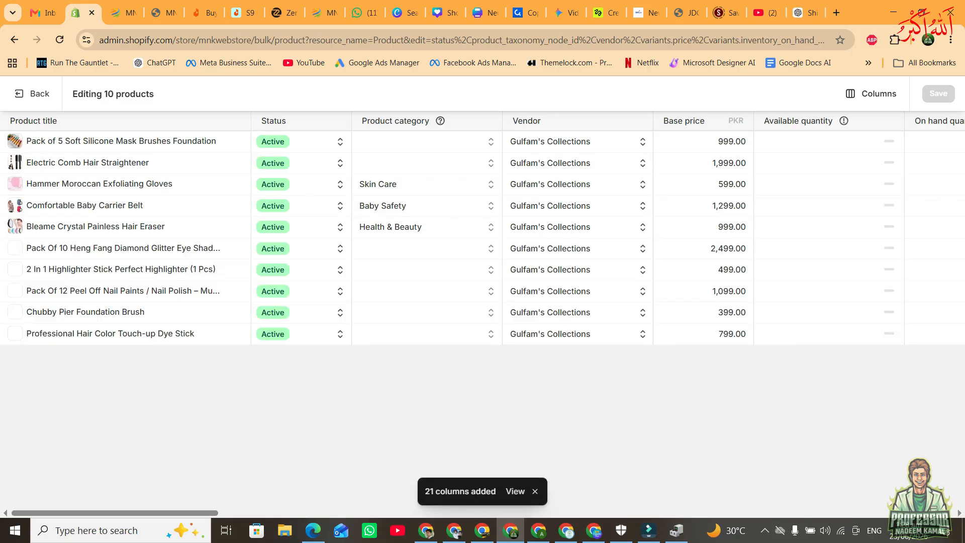
Set the vendor of Pack of 5 Soft Silicone Mask Brushes Foundation to MNK WebStore and copy it to the products below.
click(562, 142)
key(BackSpace)
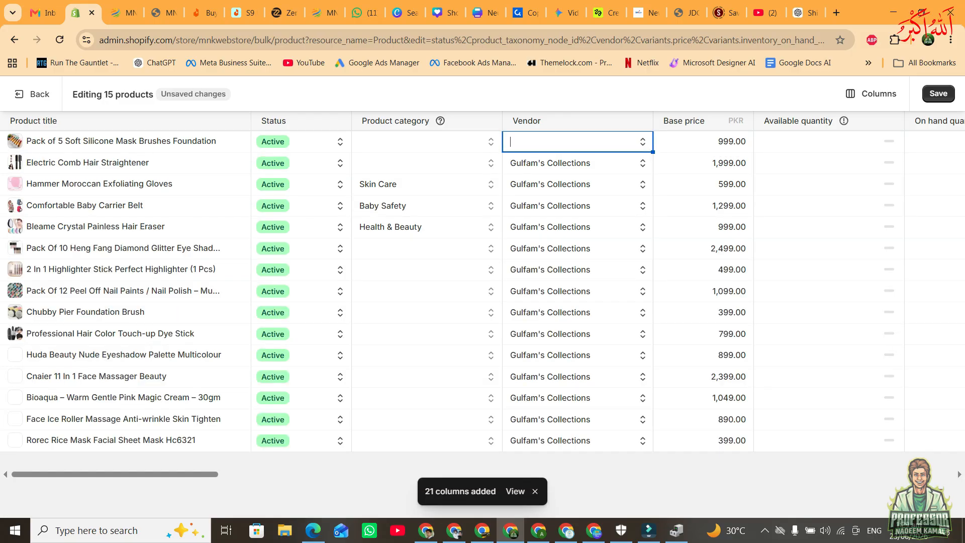
text(MNK )
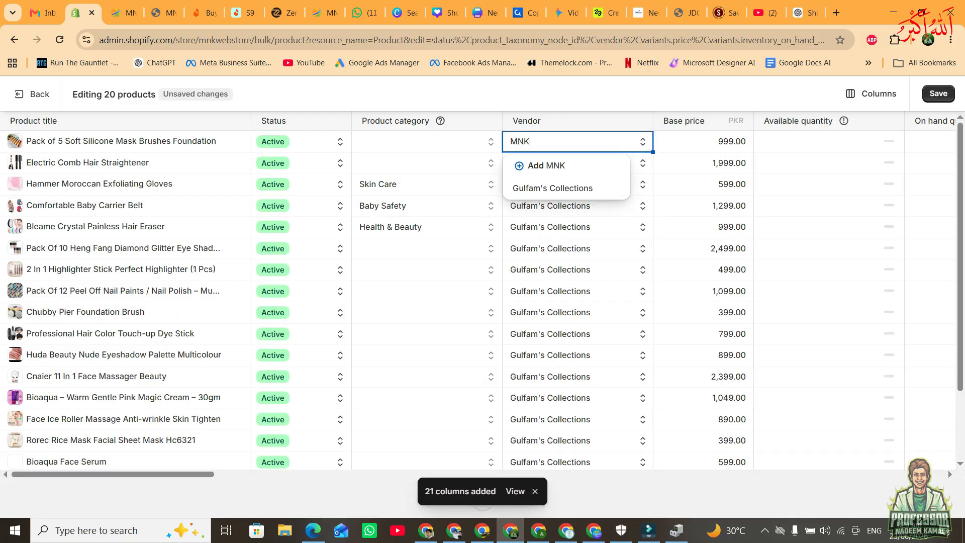
text(WebStore)
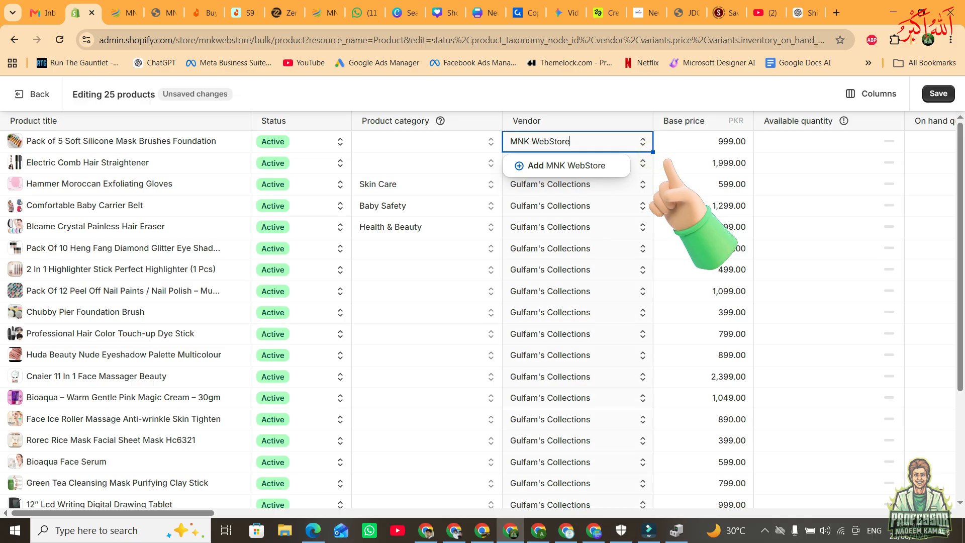
double_click(653, 151)
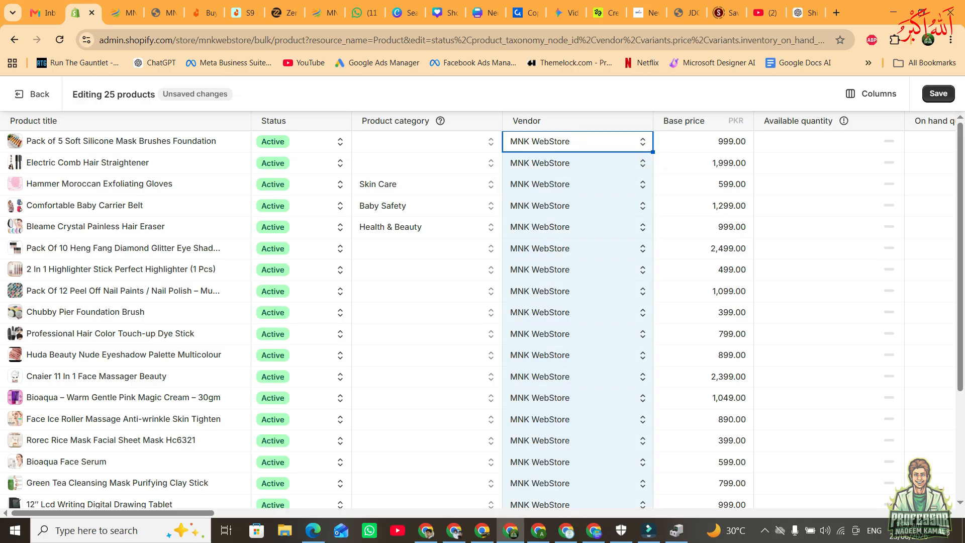
Fill the MNK WebStore vendor down from the 12″ Lcd Writing Digital Drawing Tablet to the remaining products and save the bulk edit.
scroll(483, 311, down, 3)
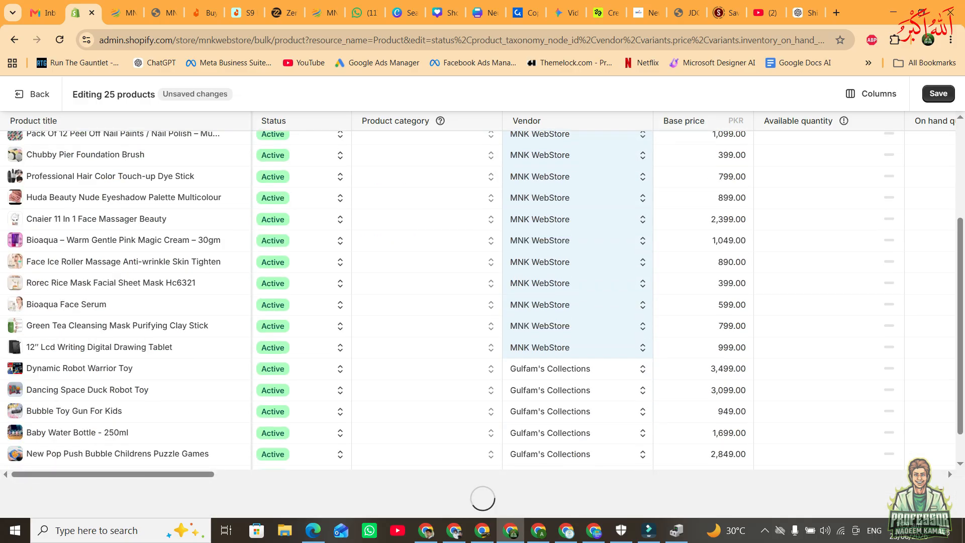
scroll(483, 312, down, 1)
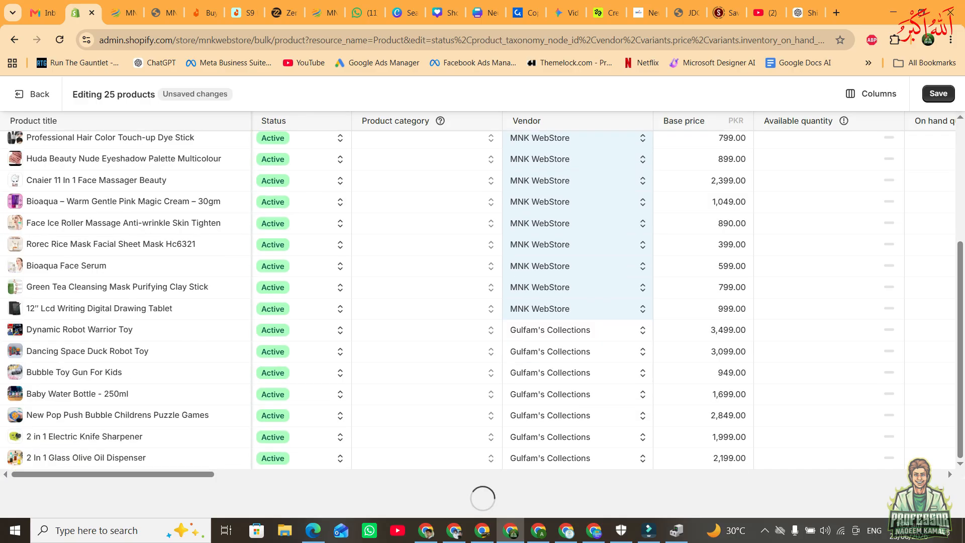
scroll(483, 312, down, 1)
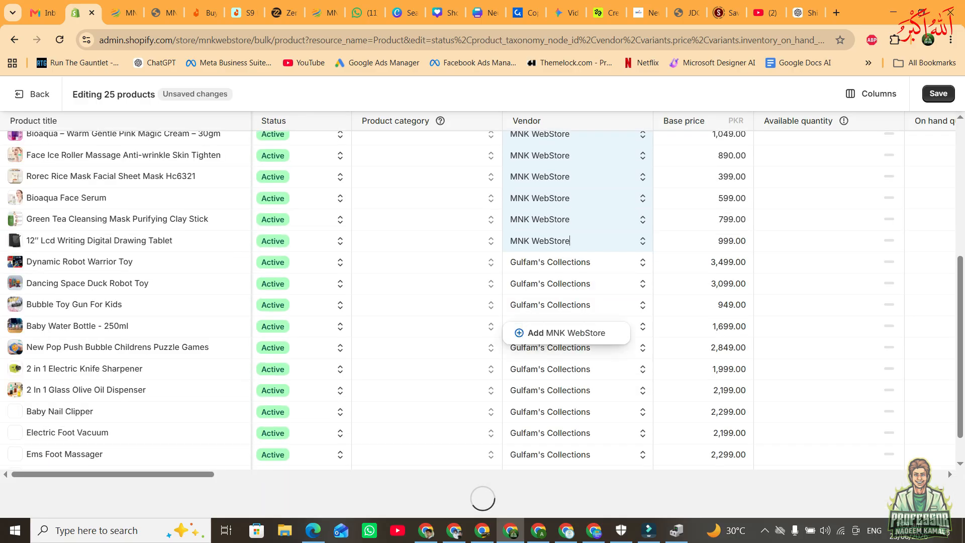
drag(652, 251, 652, 412)
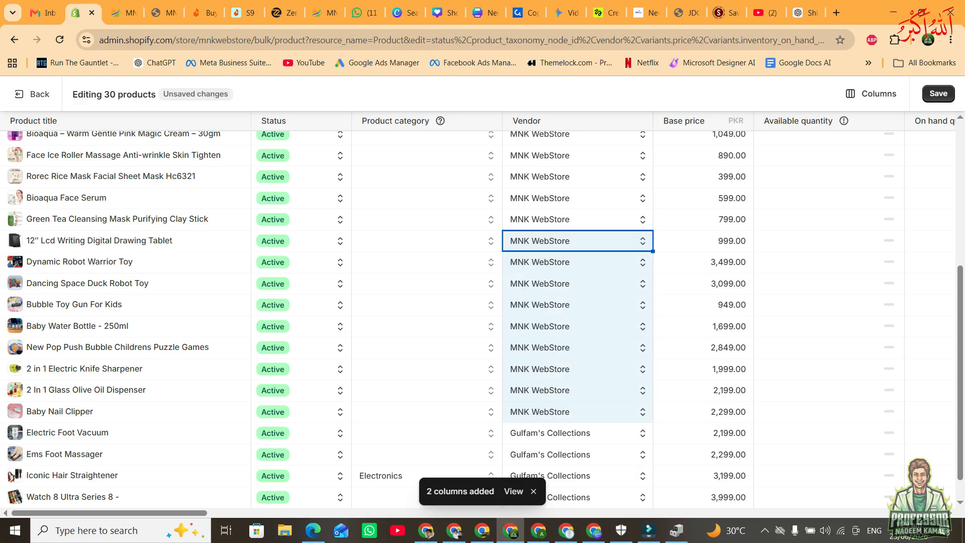
scroll(453, 319, up, 5)
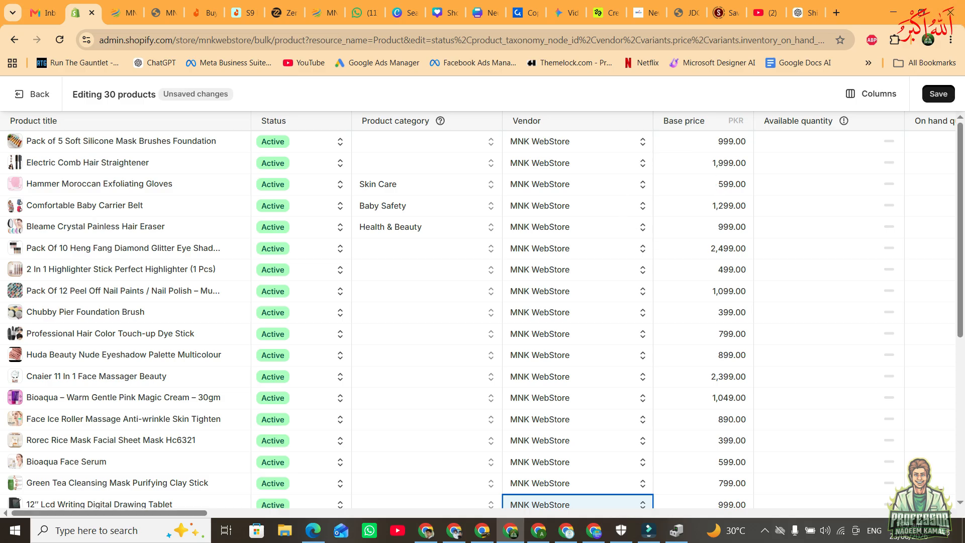
click(937, 94)
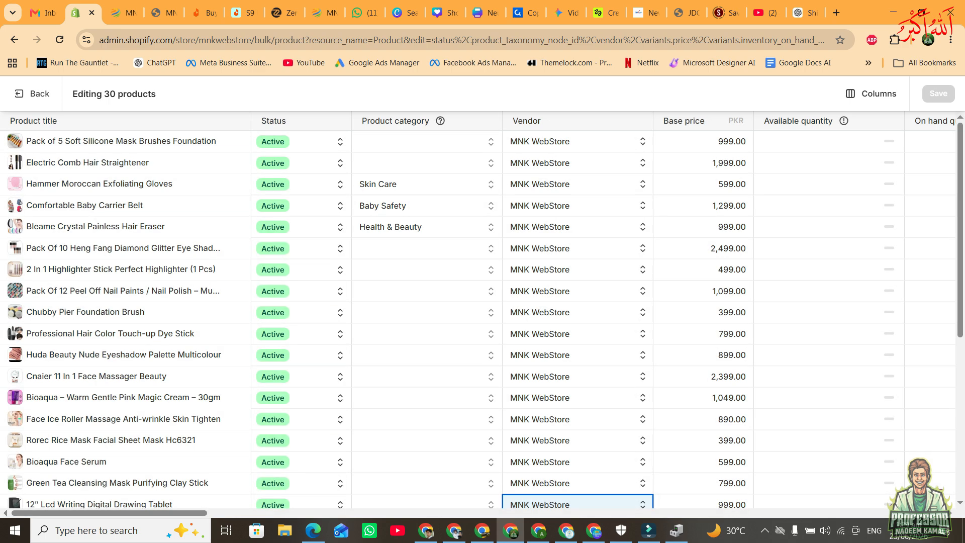
click(33, 94)
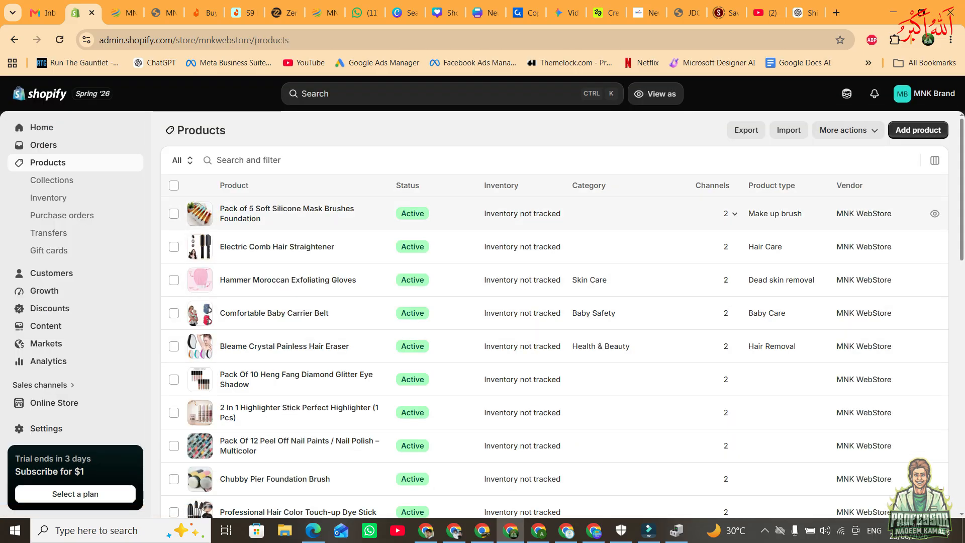
Add ten beauty and hair products, starting with the silicone mask brushes and skipping the exfoliating gloves and baby carrier, to the Cosmetics Collection.
click(174, 213)
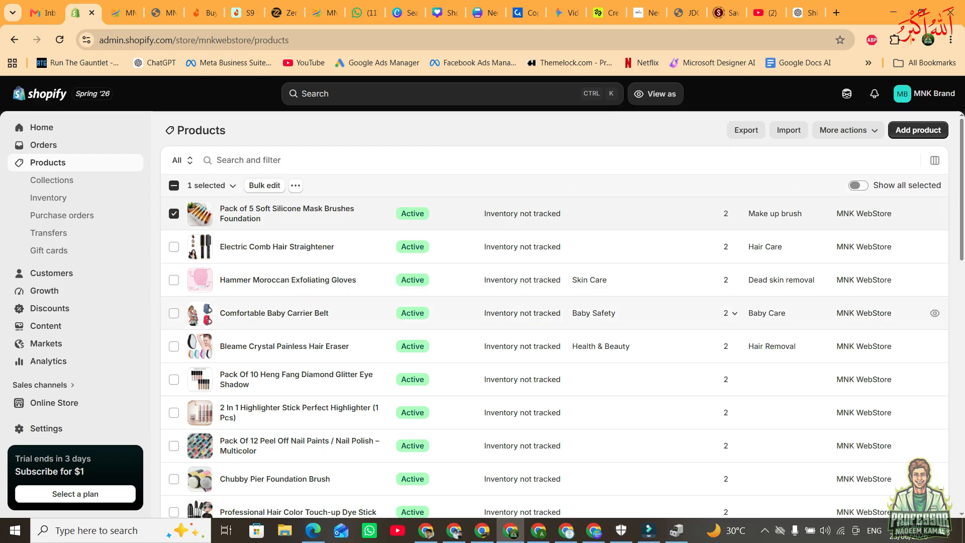
click(174, 246)
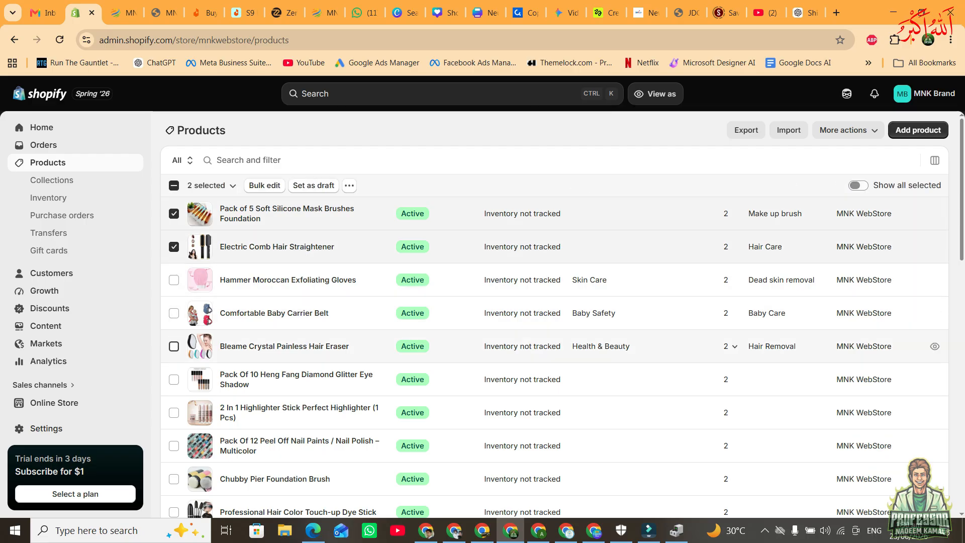
click(174, 346)
click(173, 313)
scroll(552, 326, down, 4)
click(174, 191)
click(174, 256)
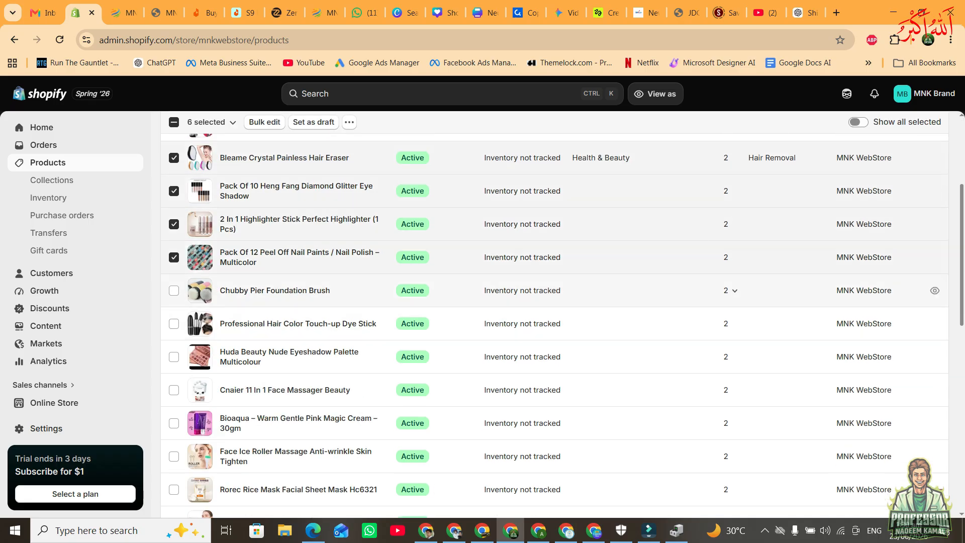
click(173, 290)
click(173, 323)
click(174, 290)
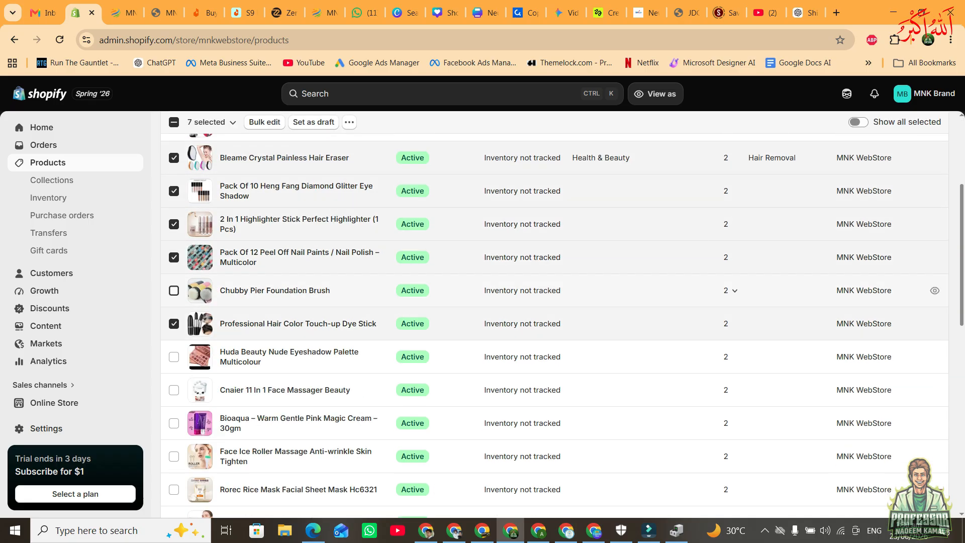
click(174, 456)
scroll(552, 322, up, 1)
scroll(553, 322, up, 3)
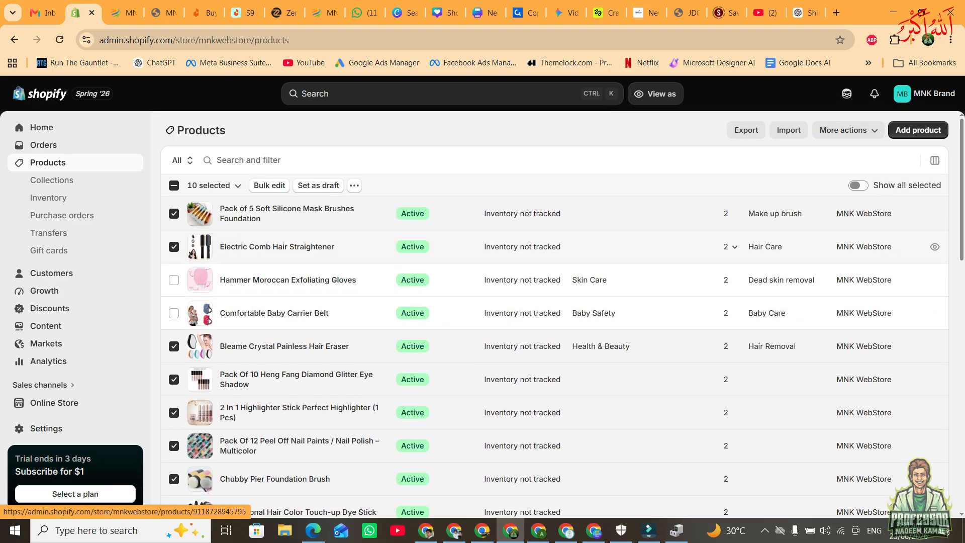
click(354, 186)
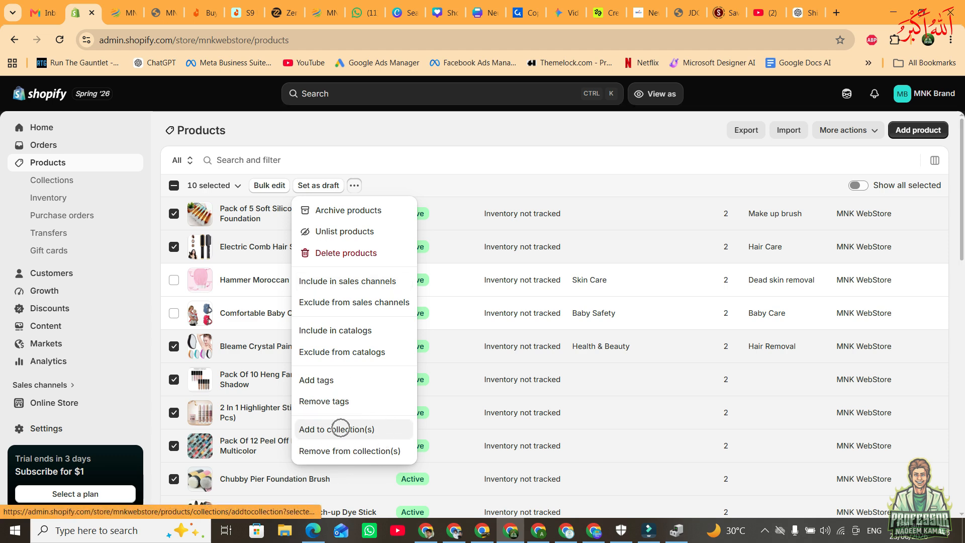
click(341, 429)
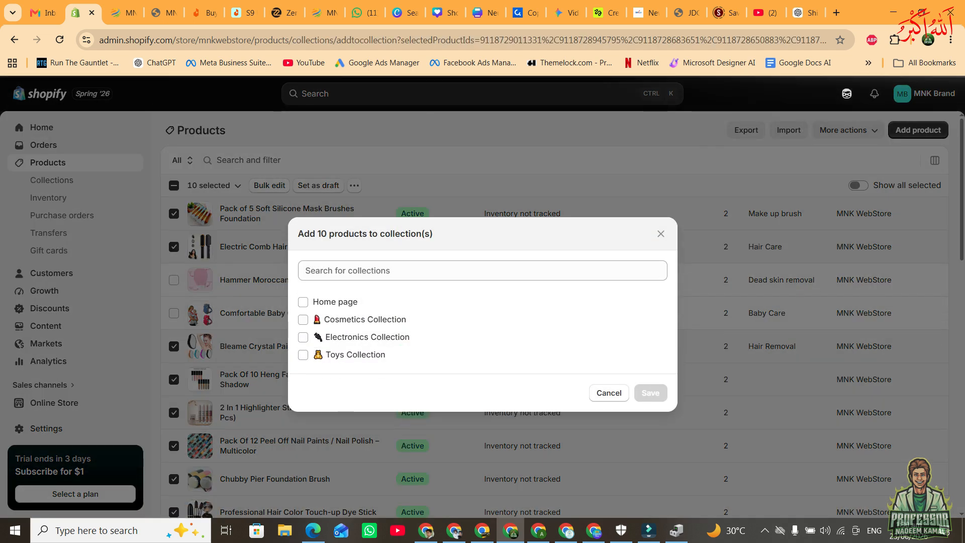
click(303, 319)
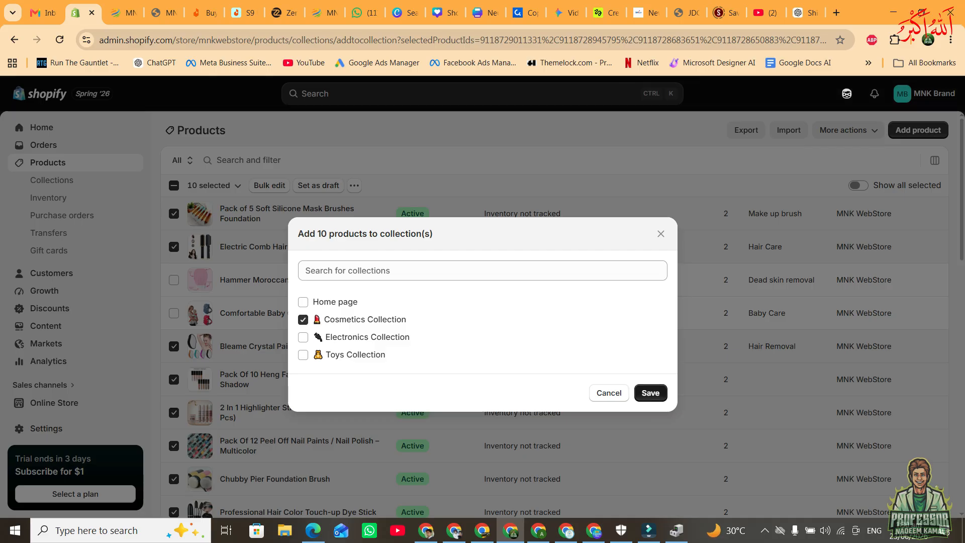
click(650, 393)
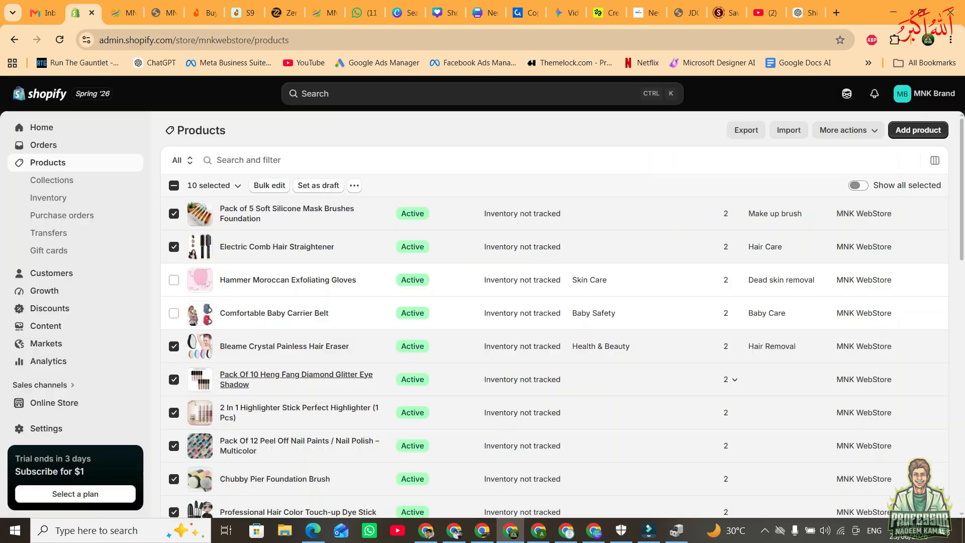
Add the drawing tablet, robot warrior, space duck robot, bubble toy gun, baby water bottle and electric knife sharpener to the Toys Collection.
scroll(482, 373, down, 10)
scroll(553, 373, down, 3)
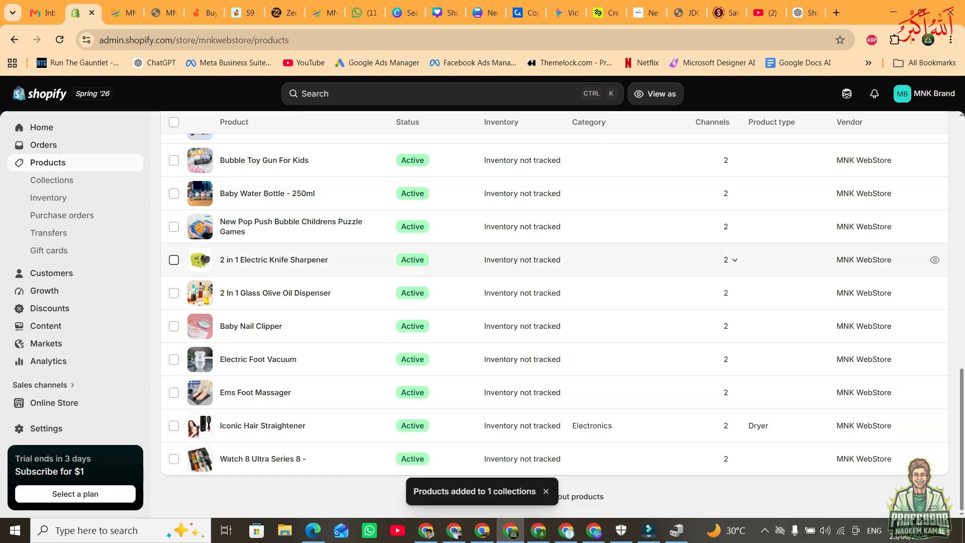
click(174, 260)
click(174, 160)
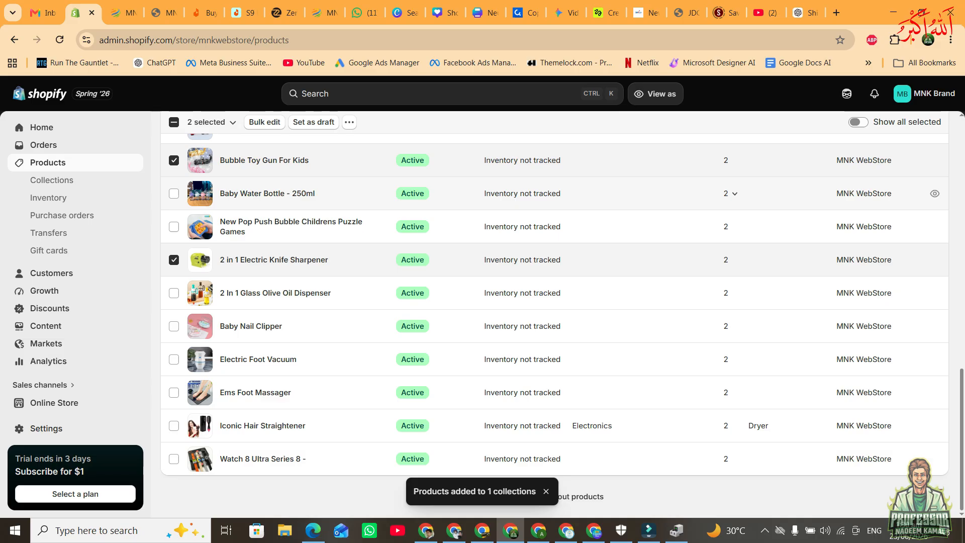
click(174, 193)
scroll(174, 252, up, 3)
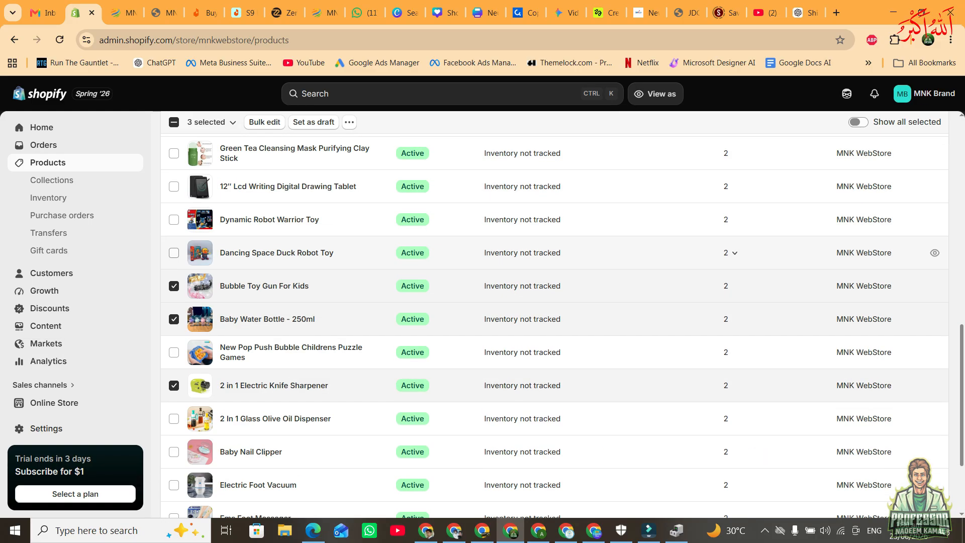
click(174, 253)
click(173, 219)
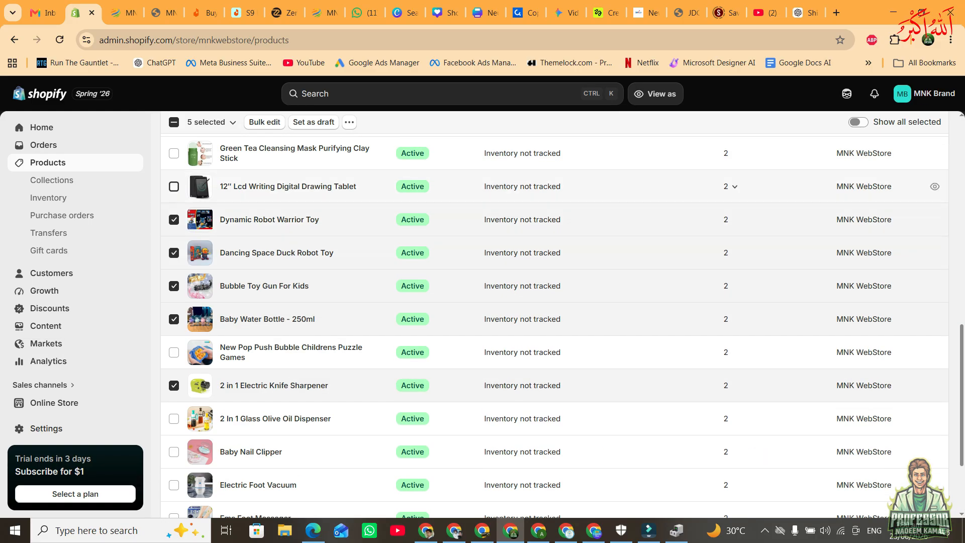
click(349, 122)
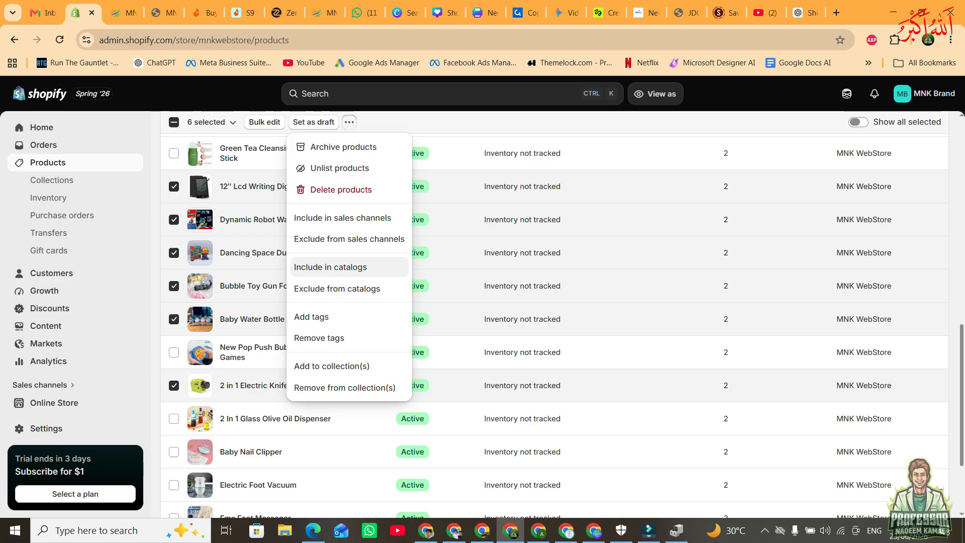
click(321, 365)
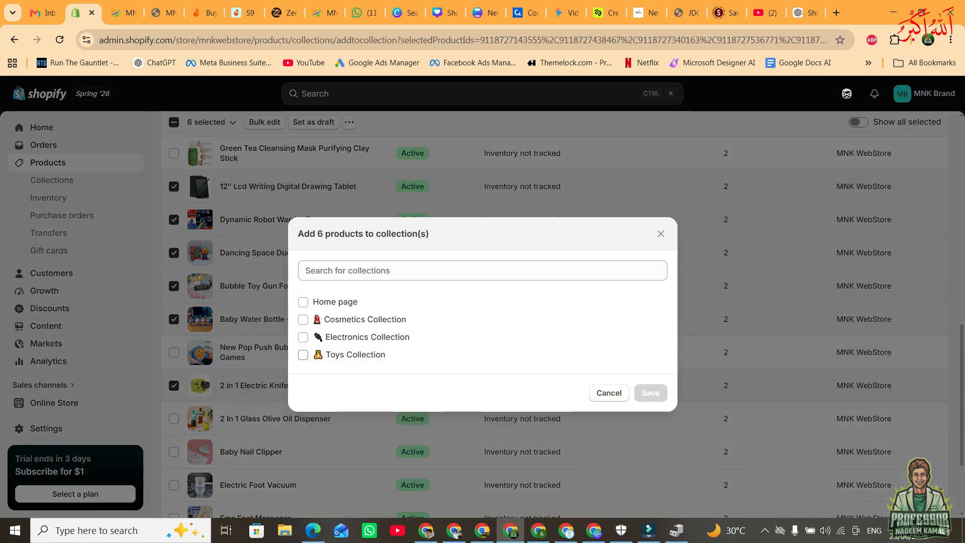
click(303, 355)
click(650, 393)
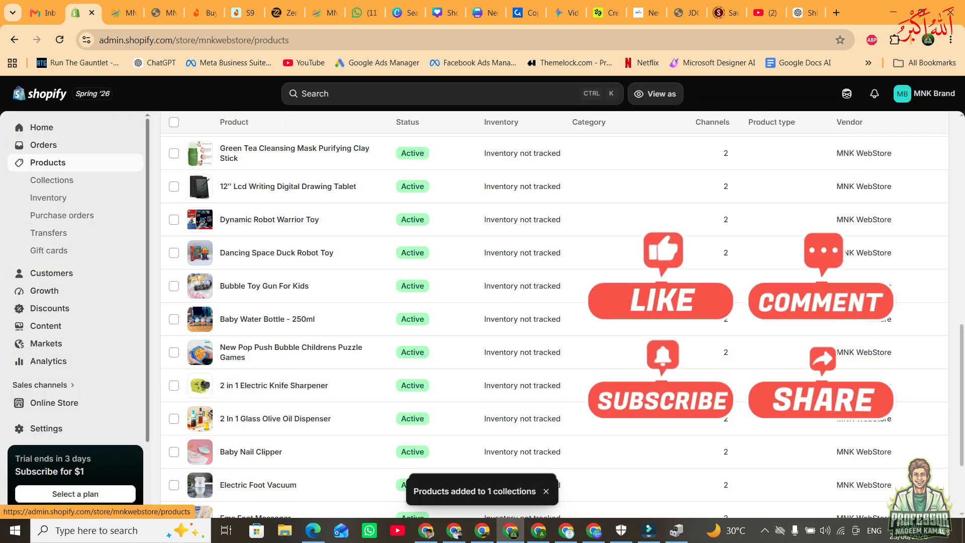
Switch to the live storefront and look over its home page banner and featured products.
scroll(453, 319, up, 9)
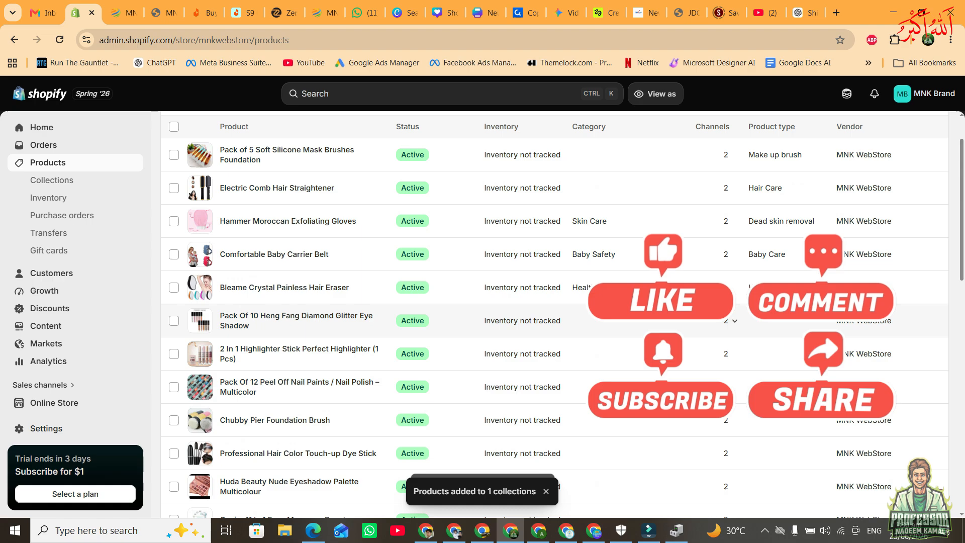
click(120, 13)
scroll(517, 227, down, 20)
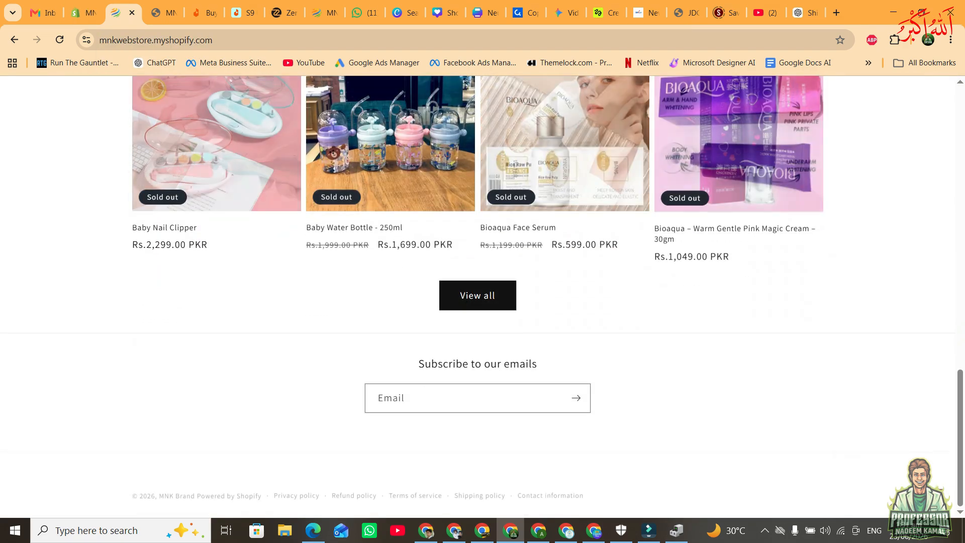
scroll(477, 296, up, 20)
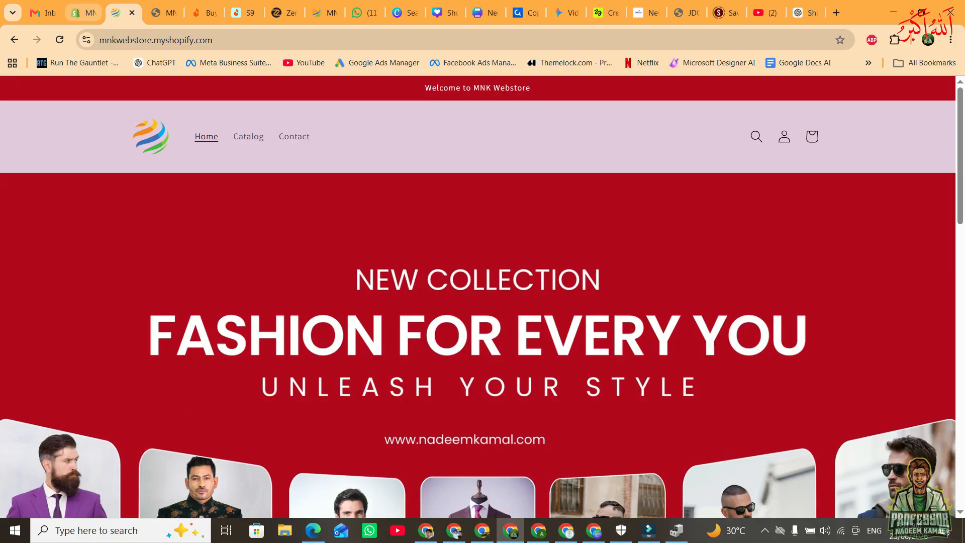
scroll(477, 297, down, 8)
scroll(477, 296, up, 8)
scroll(478, 296, down, 8)
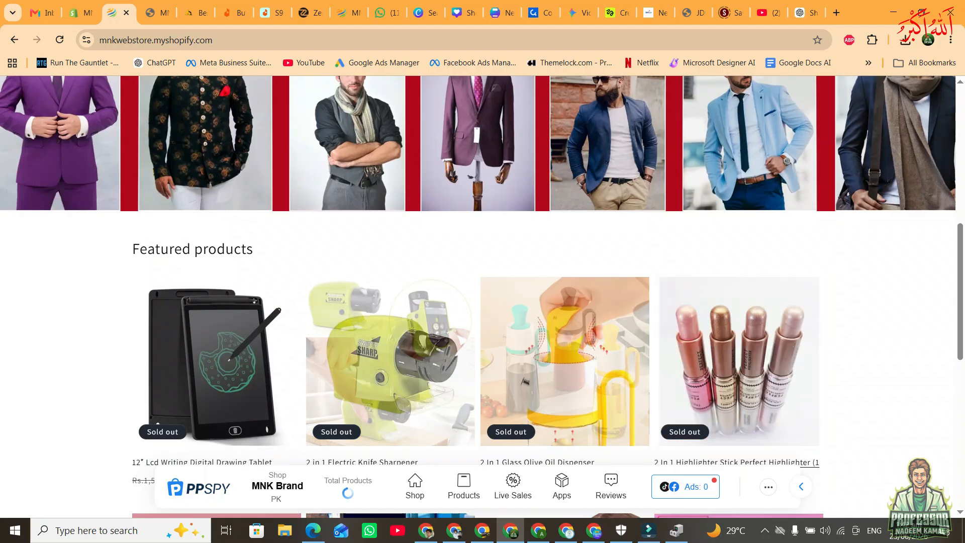
scroll(478, 296, up, 5)
scroll(477, 296, down, 15)
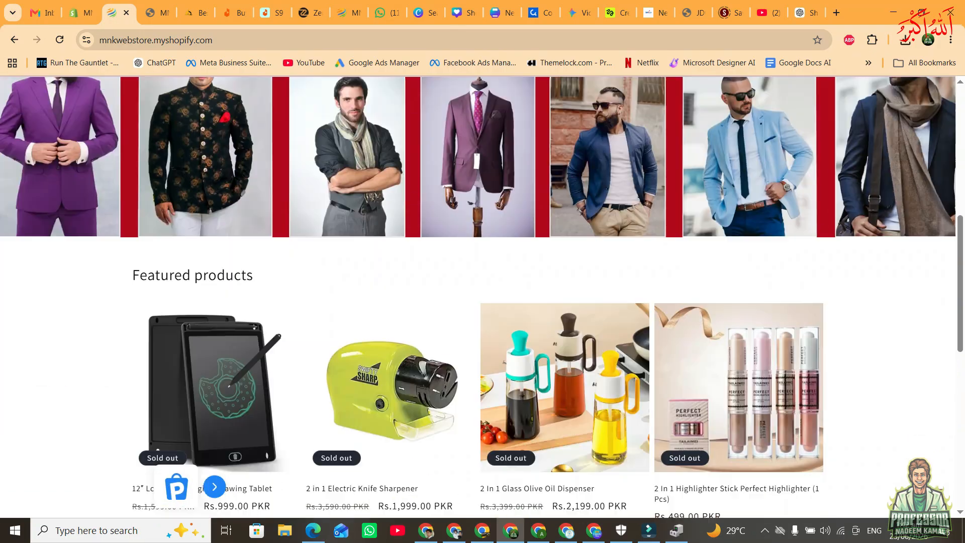
Return to the store admin and look through the Bubble Toy Gun For Kids product's media, price, inventory and variant sections.
scroll(216, 301, up, 8)
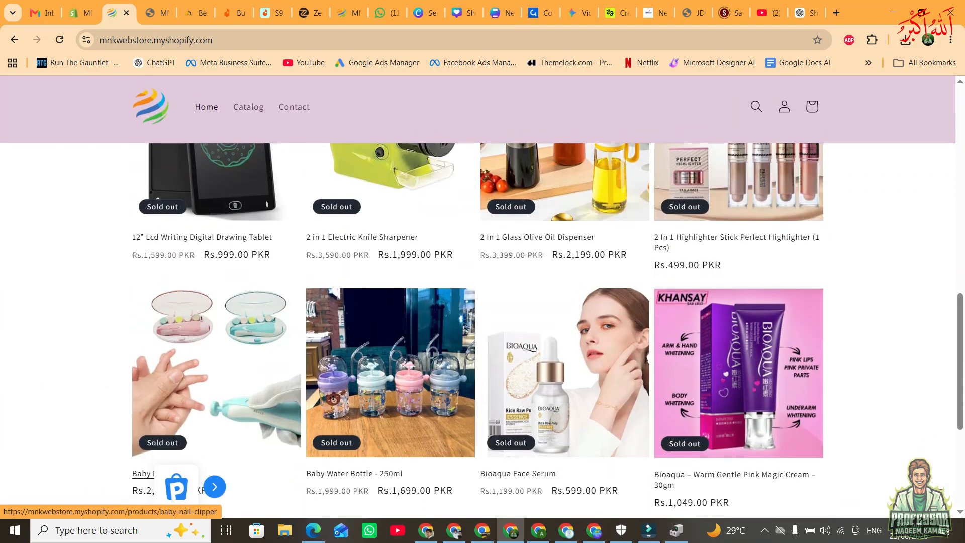
click(81, 12)
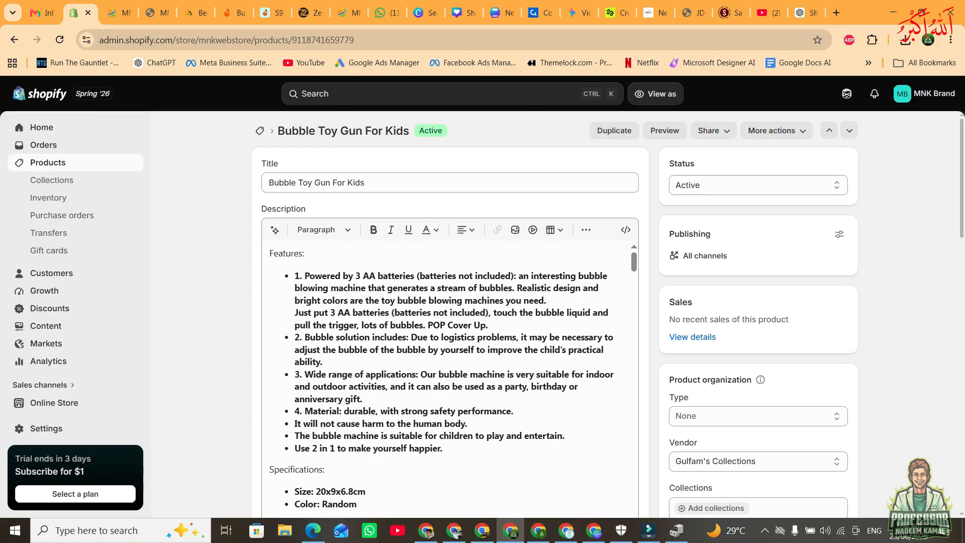
scroll(450, 351, down, 12)
scroll(449, 312, up, 4)
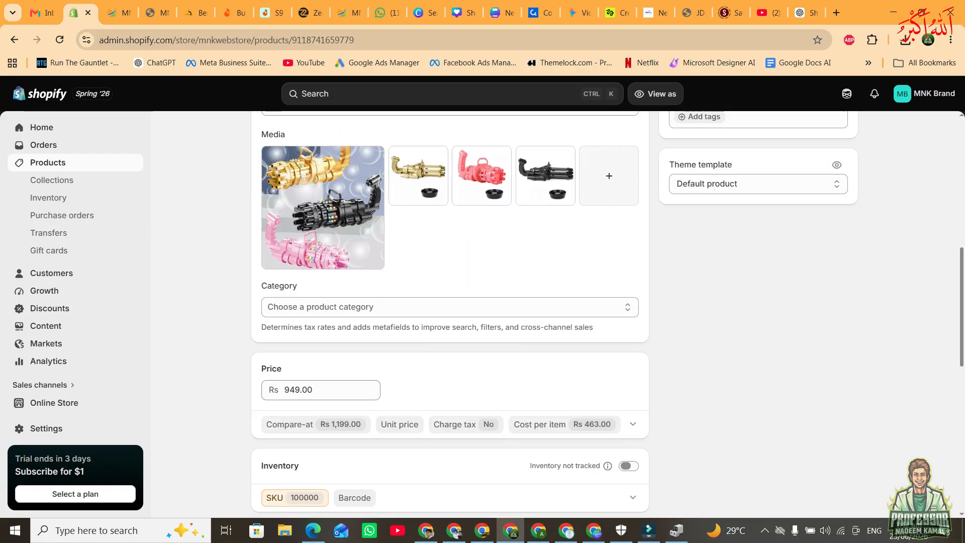
scroll(418, 236, up, 2)
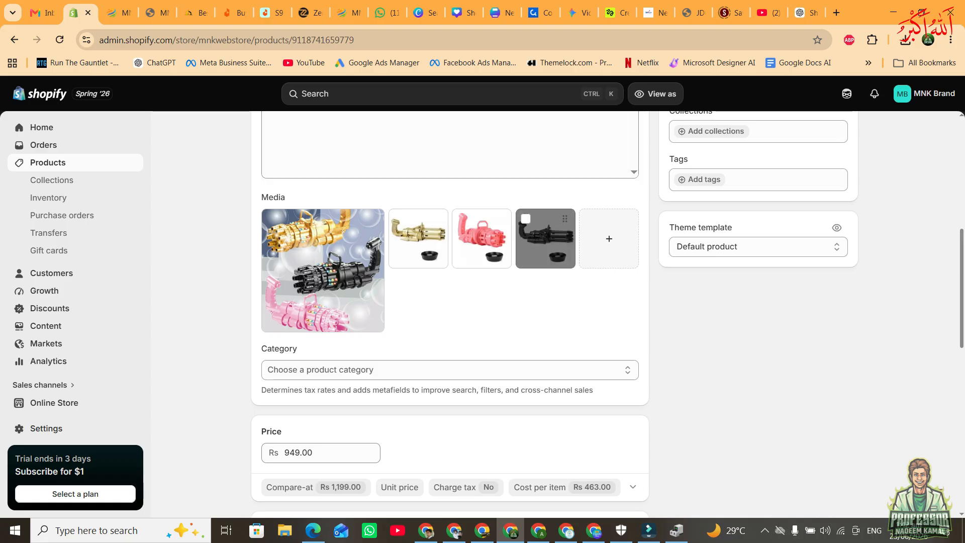
scroll(452, 301, down, 3)
scroll(450, 311, up, 1)
scroll(450, 311, down, 6)
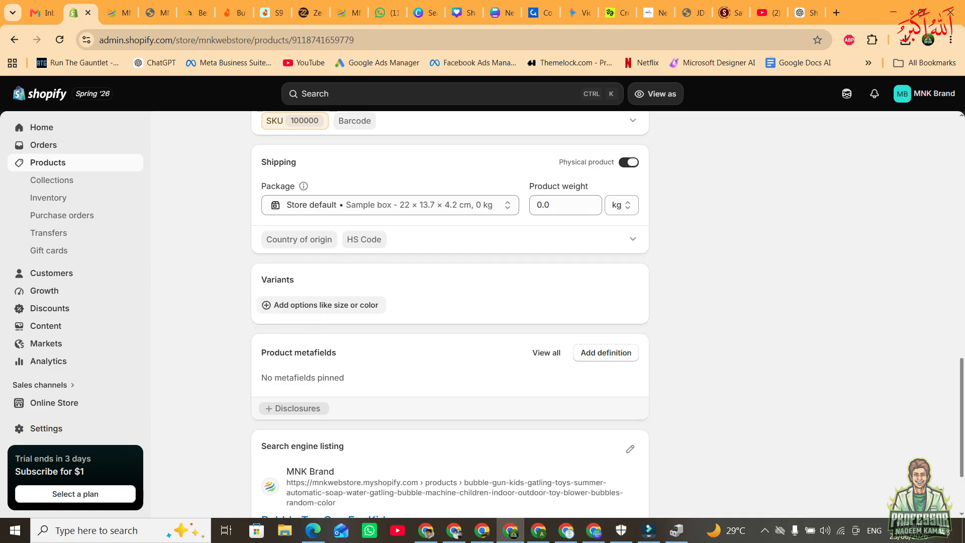
Add a Color variant option to the Bubble Toy Gun For Kids with the values Black, PInk and Golden.
click(326, 305)
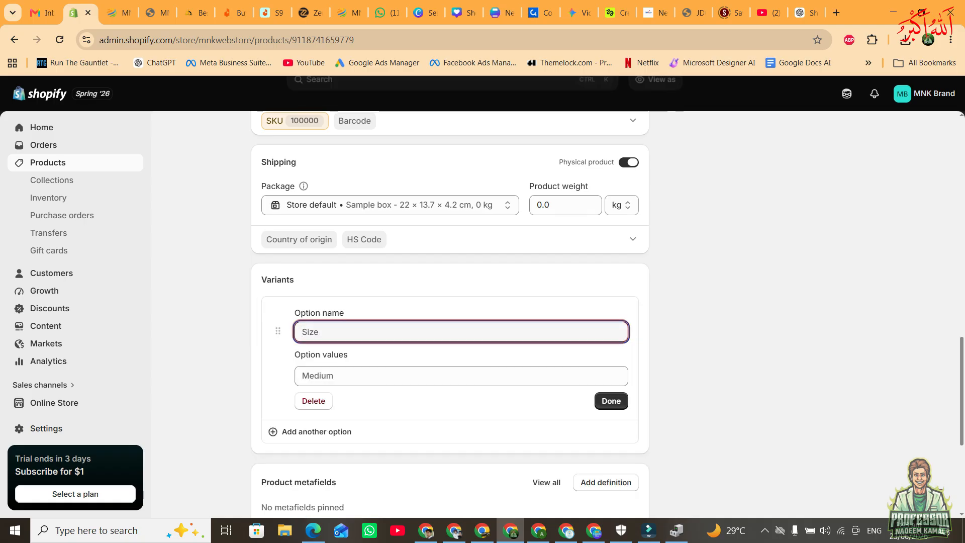
text(Color)
key(Tab)
text(B)
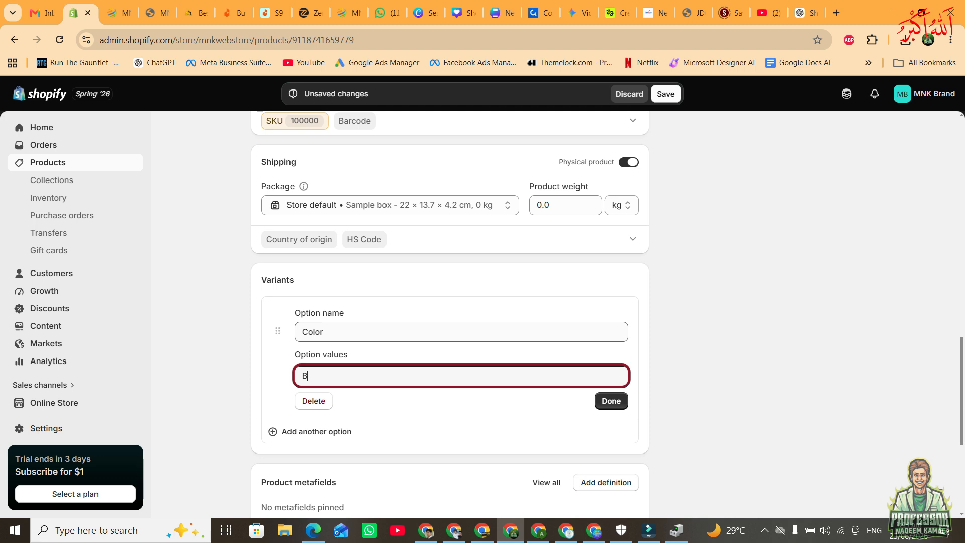
text(lack)
key(Tab)
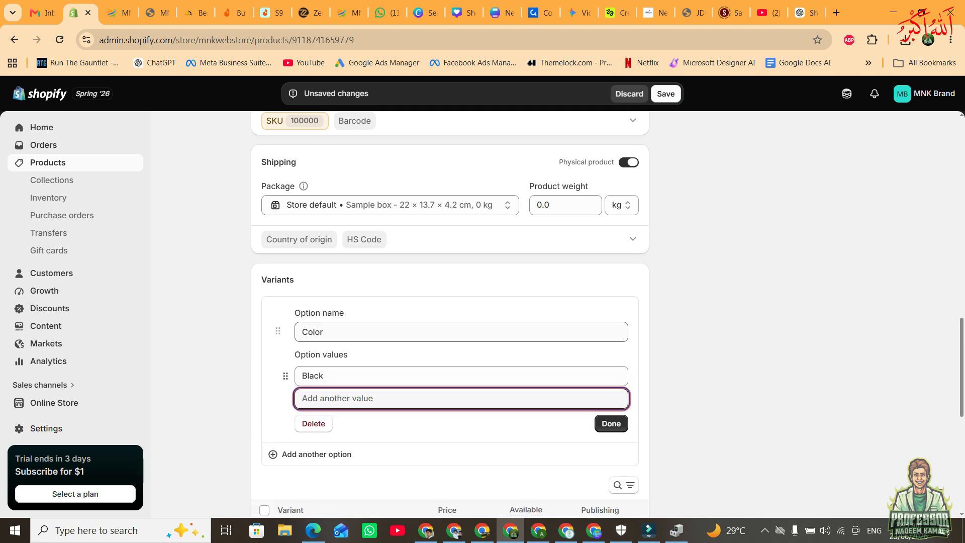
text(PIn)
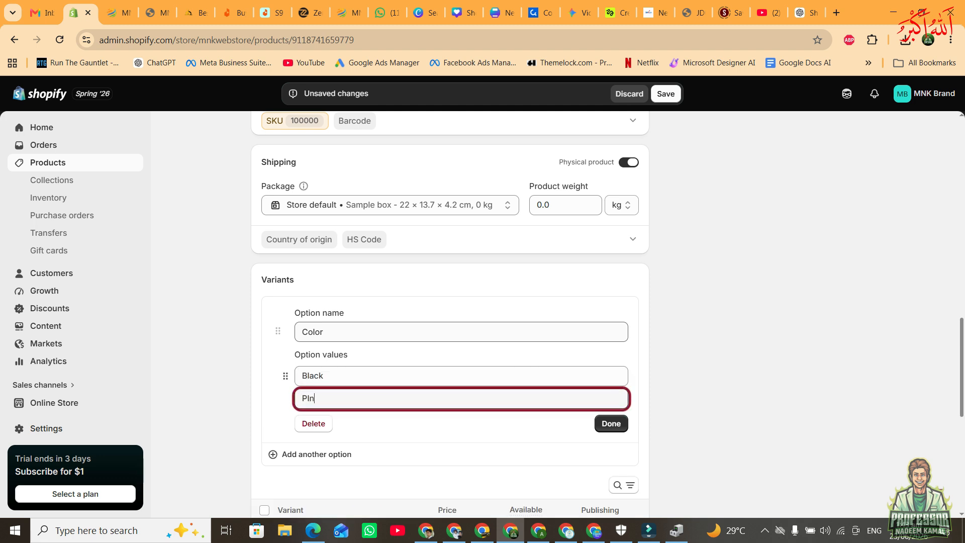
text(k)
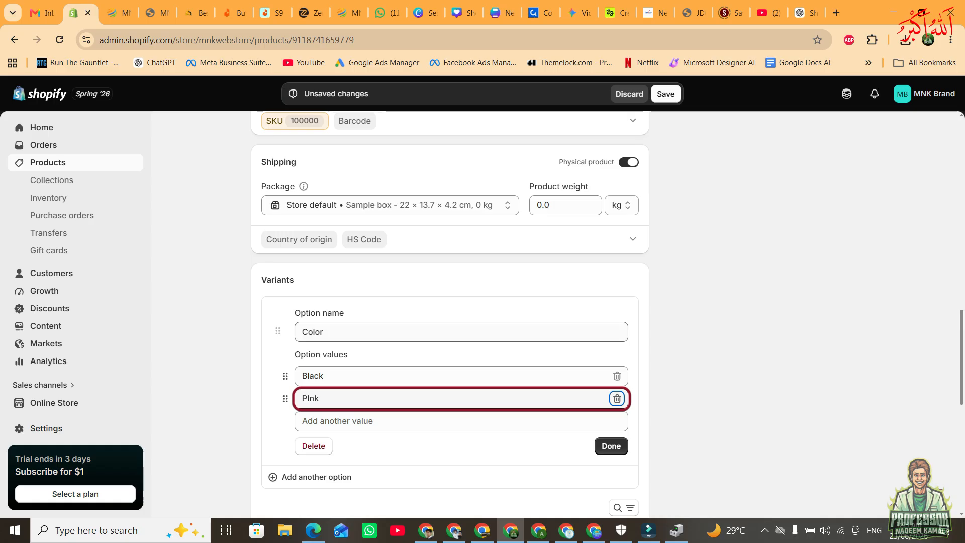
key(Tab)
text(Golden)
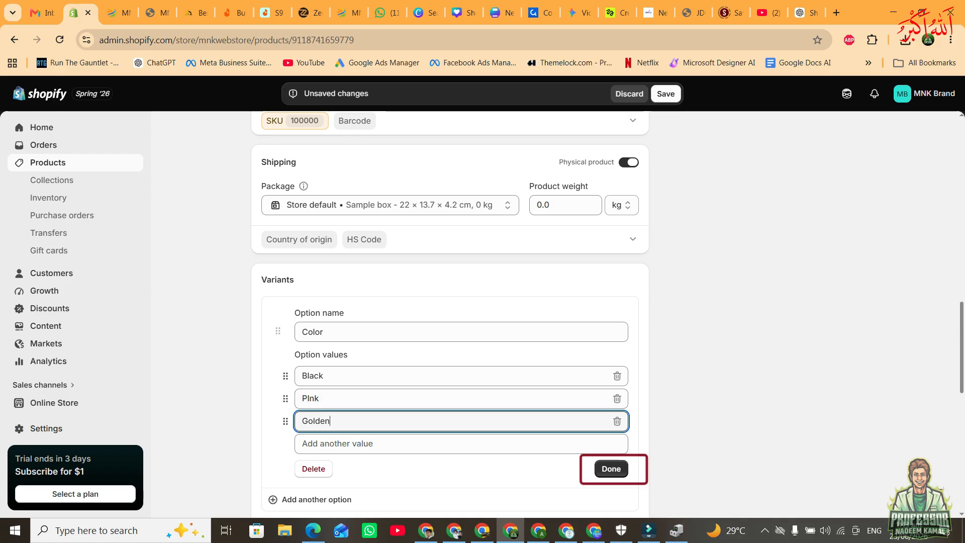
click(611, 469)
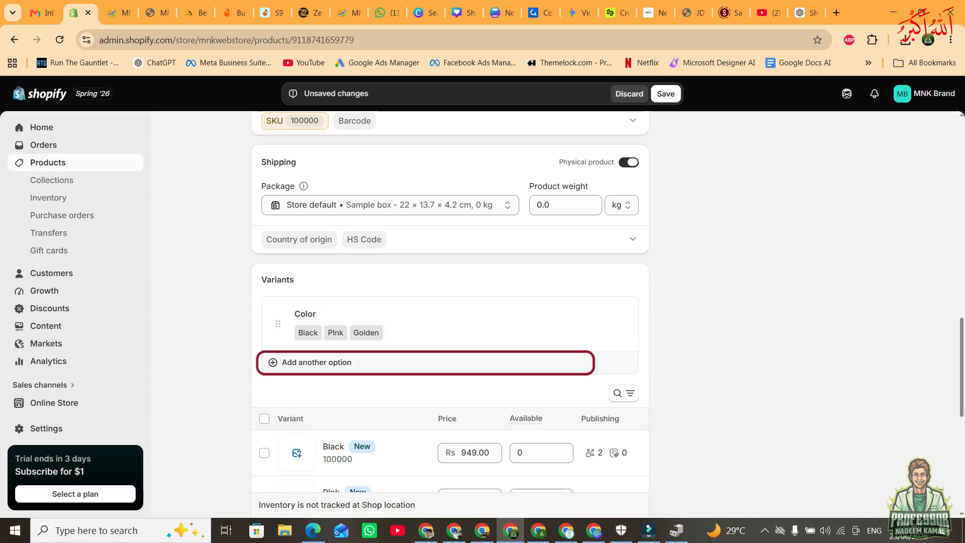
Add a second variant option named Size with the values Small, Medium and Large.
click(317, 362)
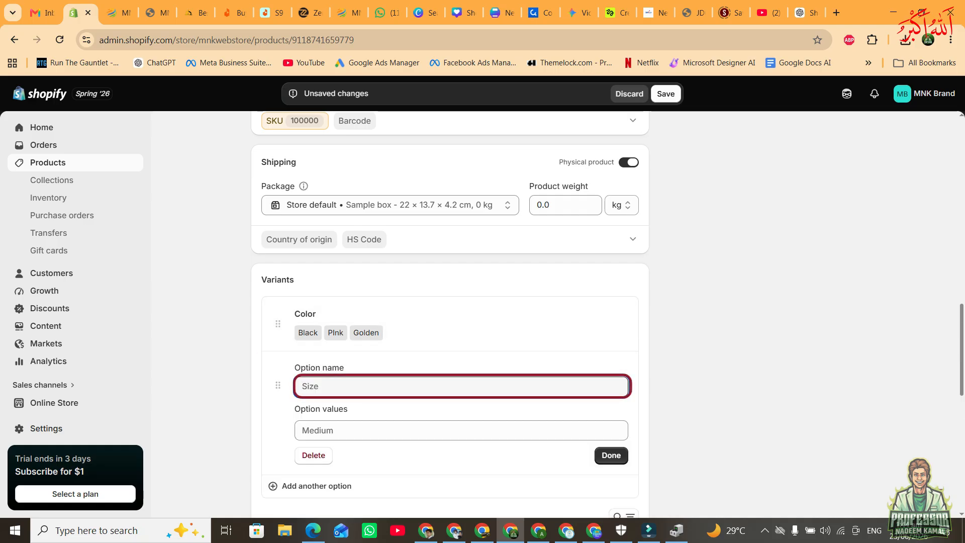
text(Size)
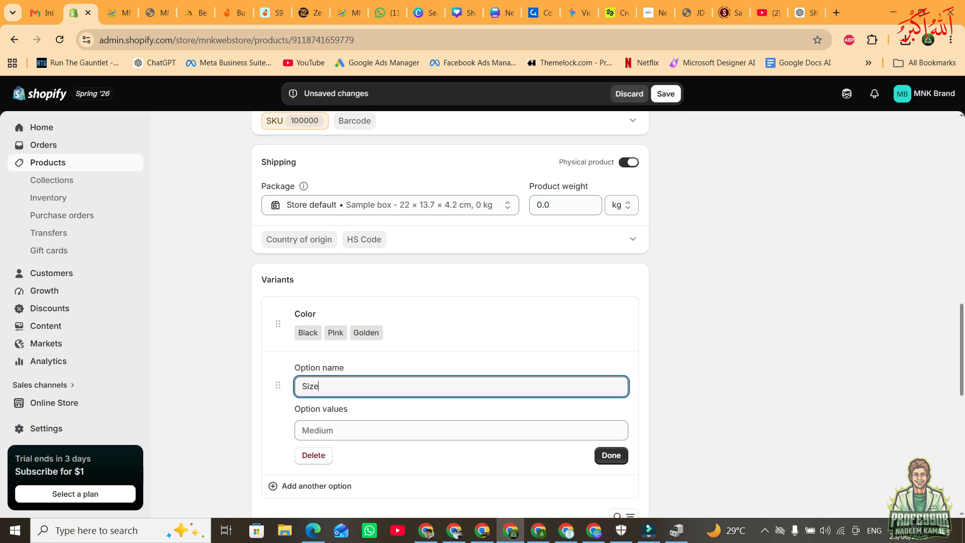
key(Tab)
text(Smal)
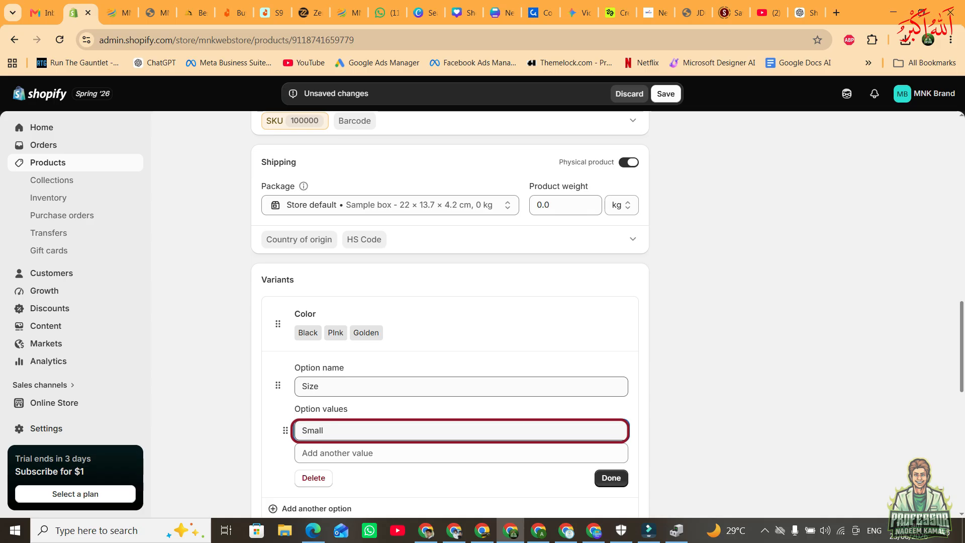
key(Tab)
text(Me)
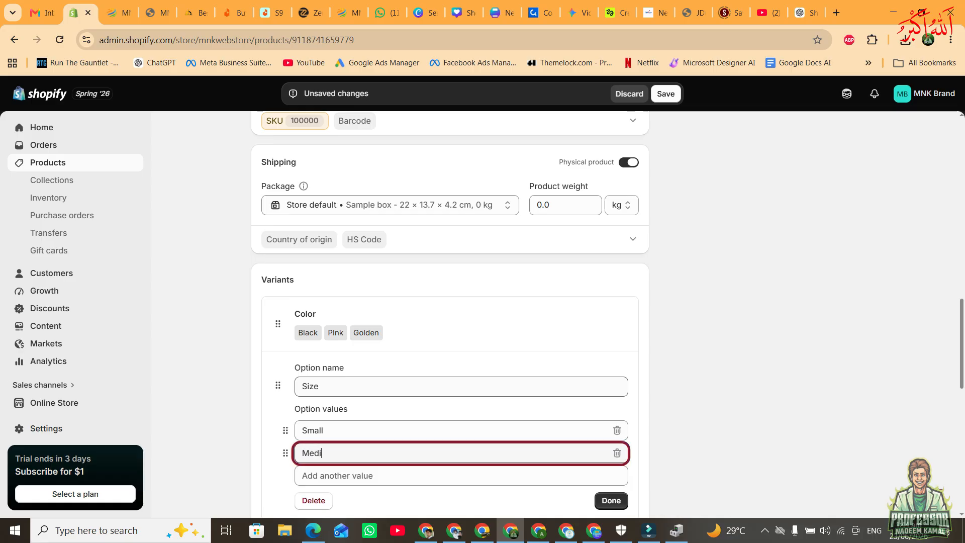
key(Tab)
text(Larg)
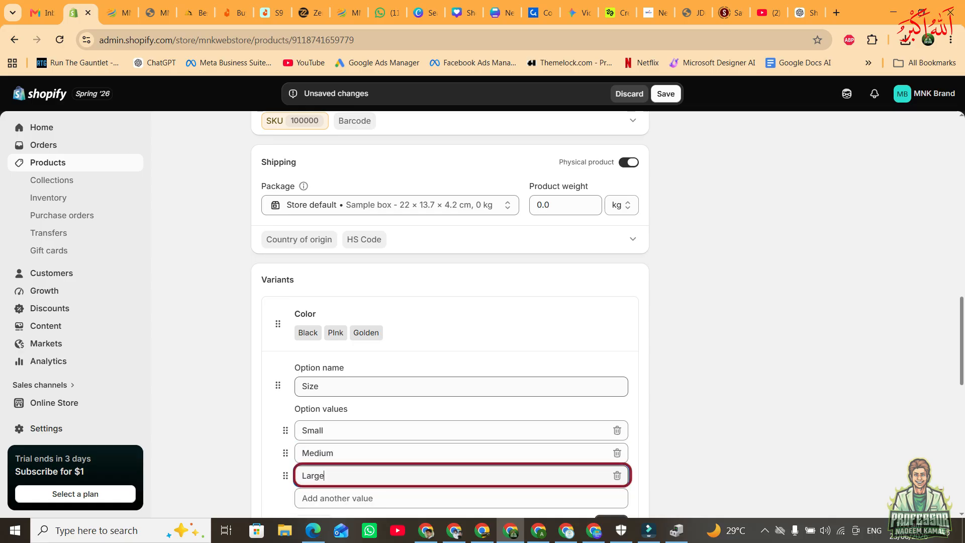
scroll(503, 432, down, 1)
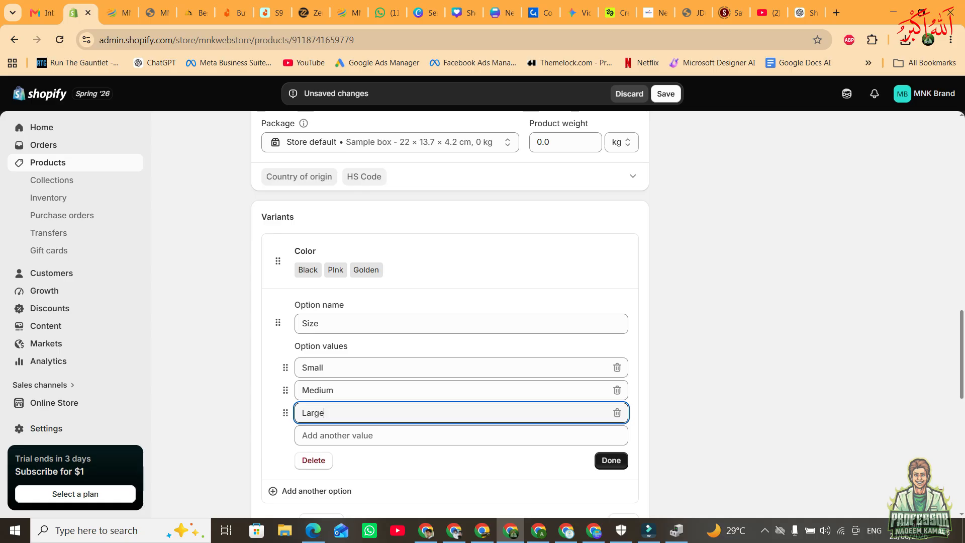
click(612, 460)
Assign the existing black bubble gun image to the Black variant group.
scroll(298, 290, down, 1)
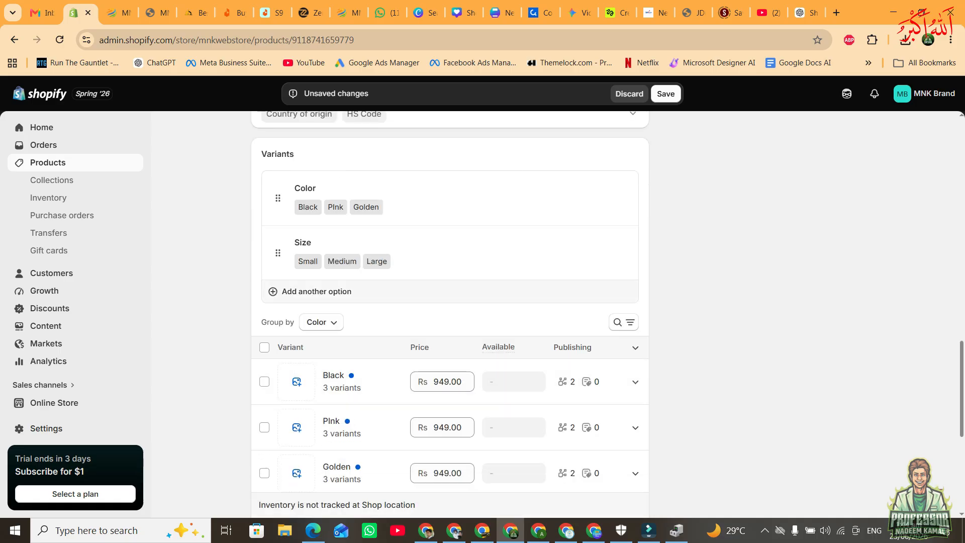
scroll(449, 302, up, 2)
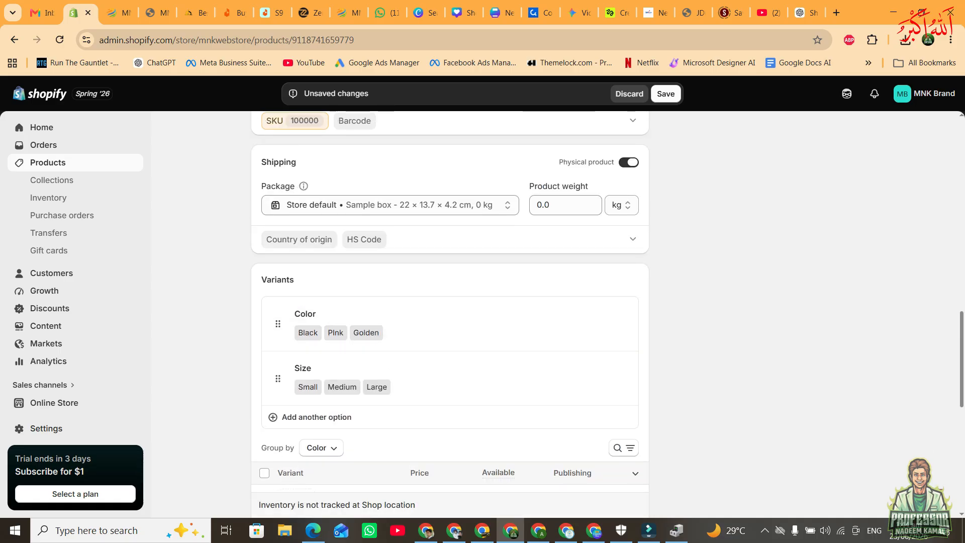
scroll(450, 302, down, 2)
scroll(449, 301, down, 2)
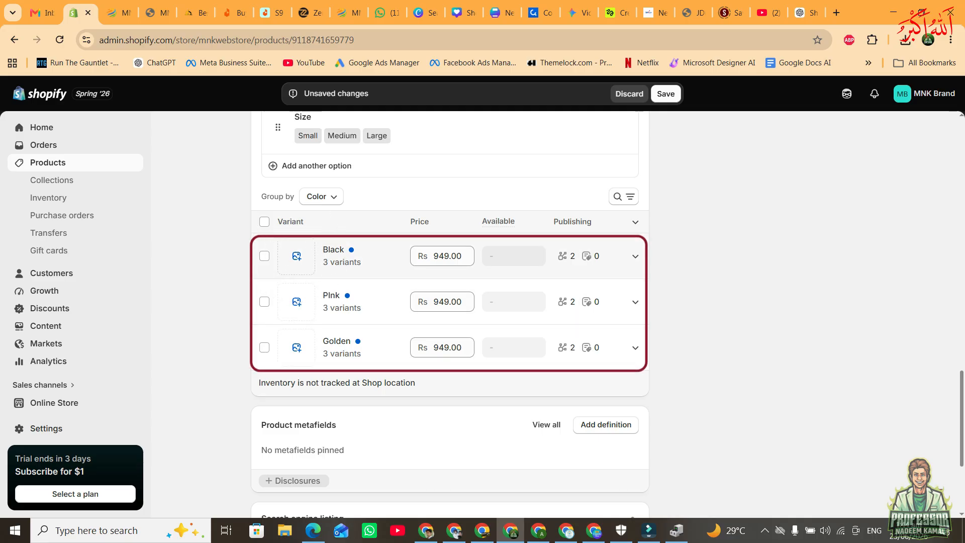
click(297, 255)
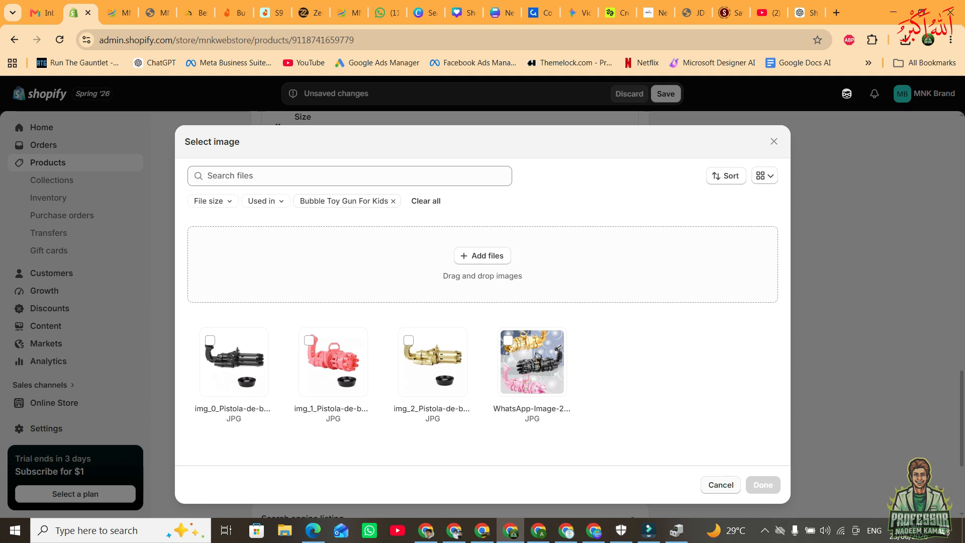
click(720, 485)
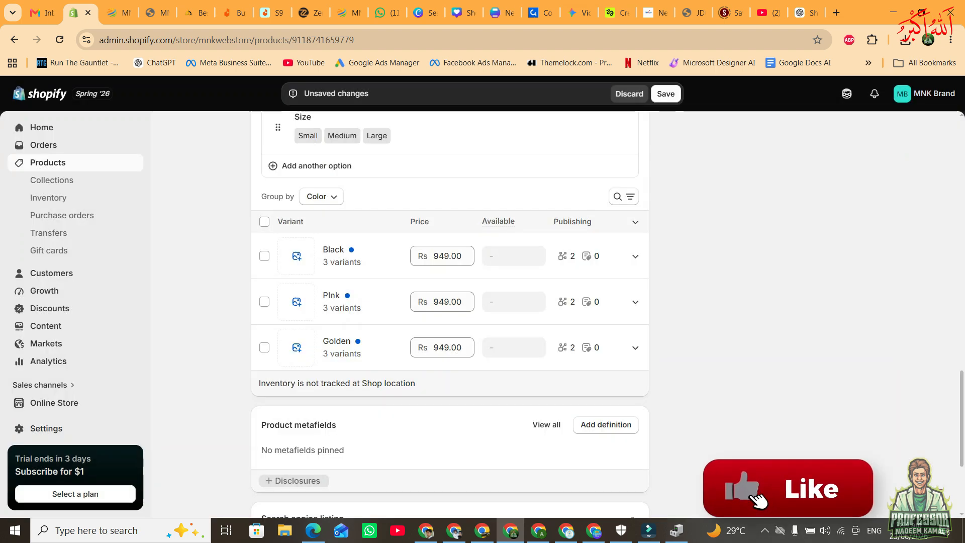
click(296, 256)
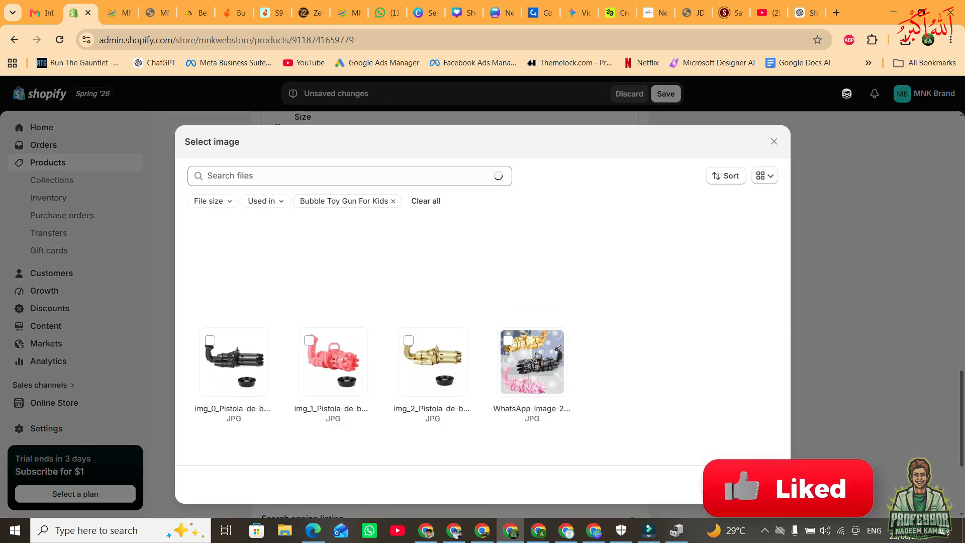
click(210, 340)
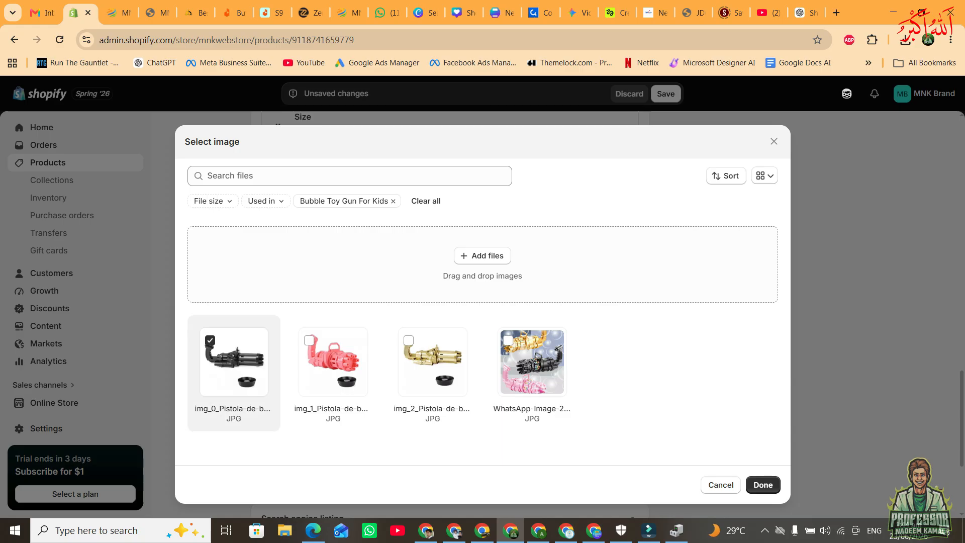
click(483, 256)
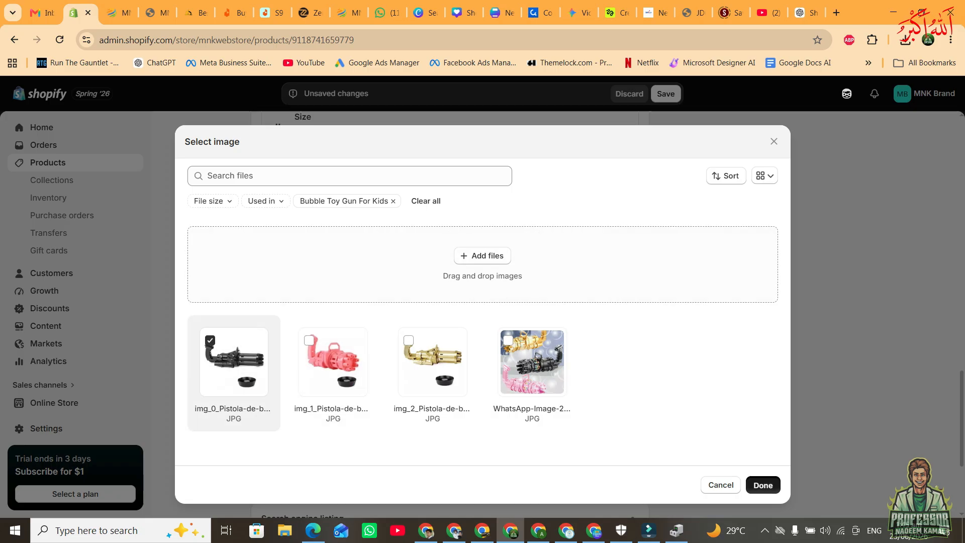
click(763, 485)
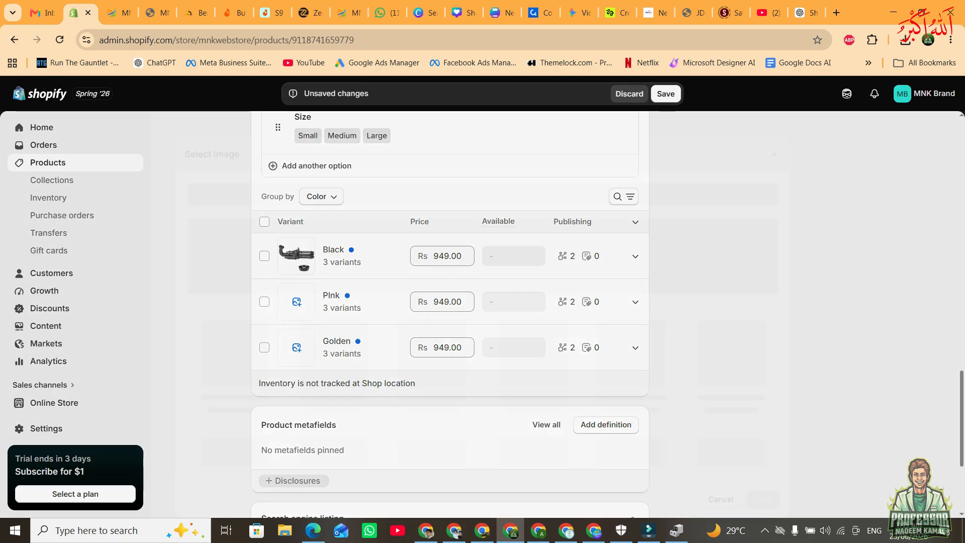
Assign the pink bubble gun image to the PInk variants and the gold bubble gun image to the Golden variants.
click(296, 302)
click(333, 362)
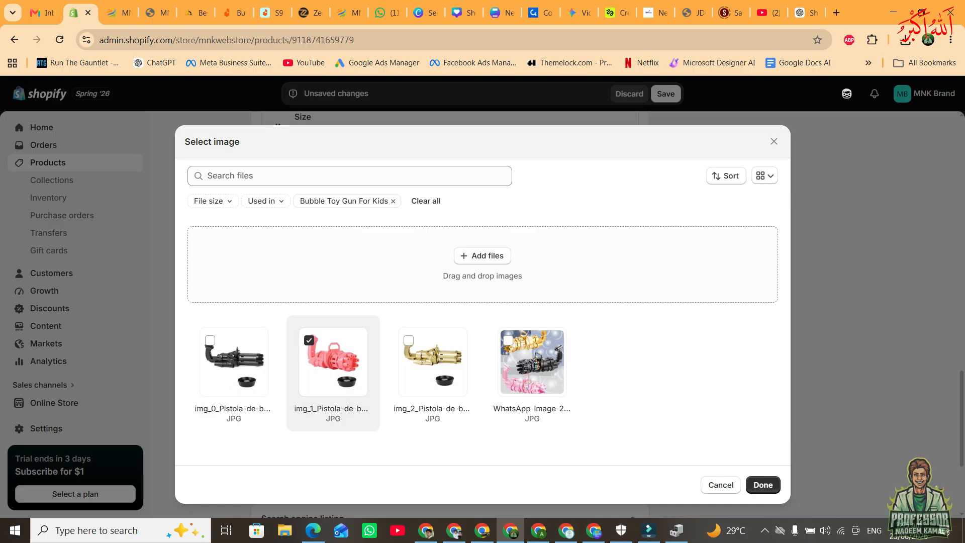
click(763, 485)
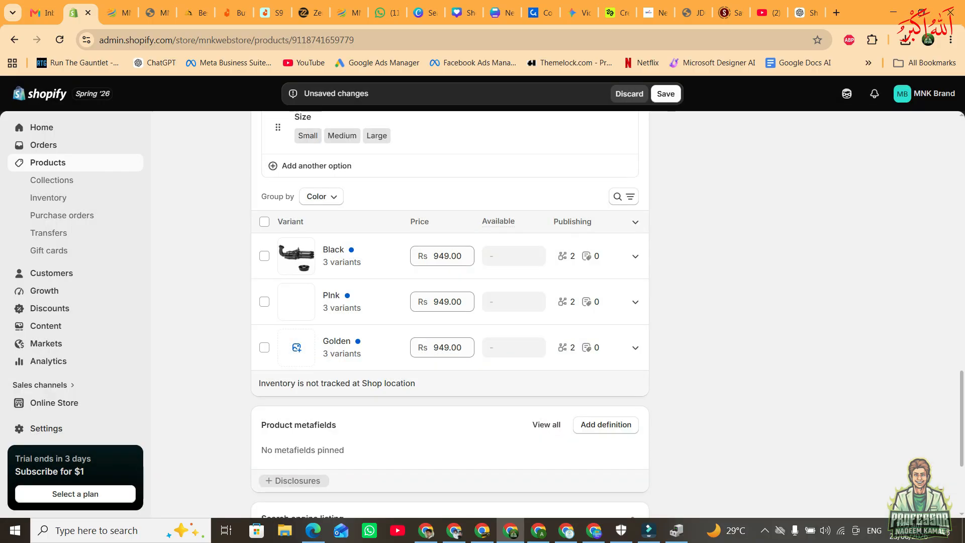
click(297, 347)
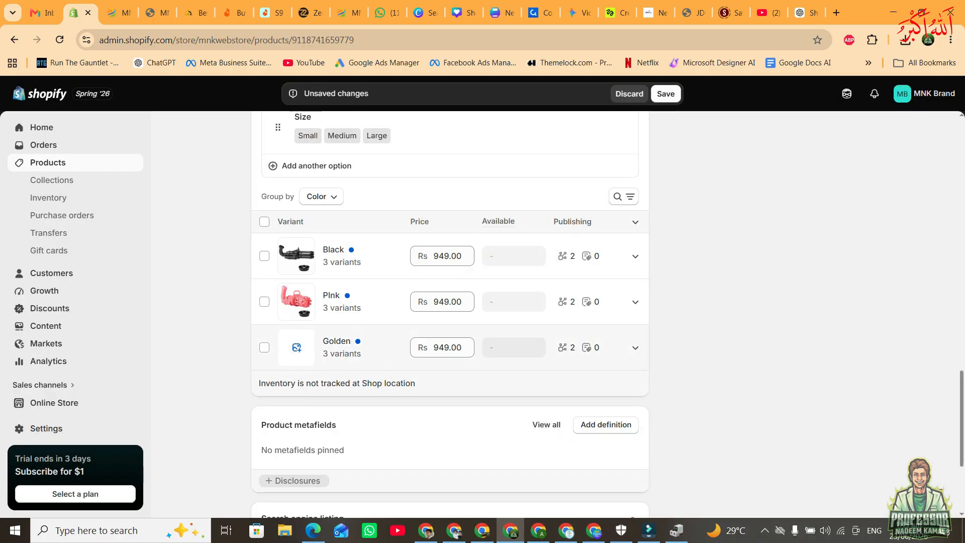
click(432, 361)
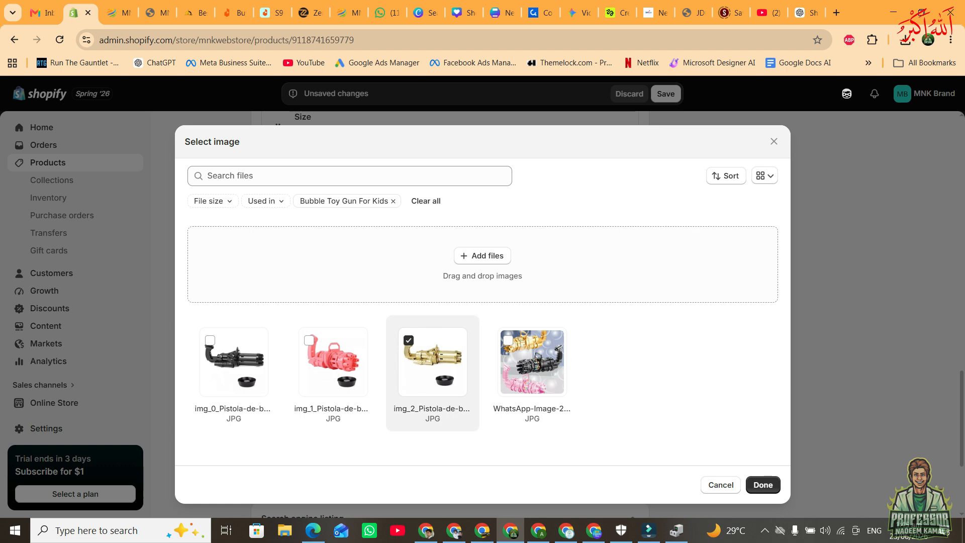
click(763, 485)
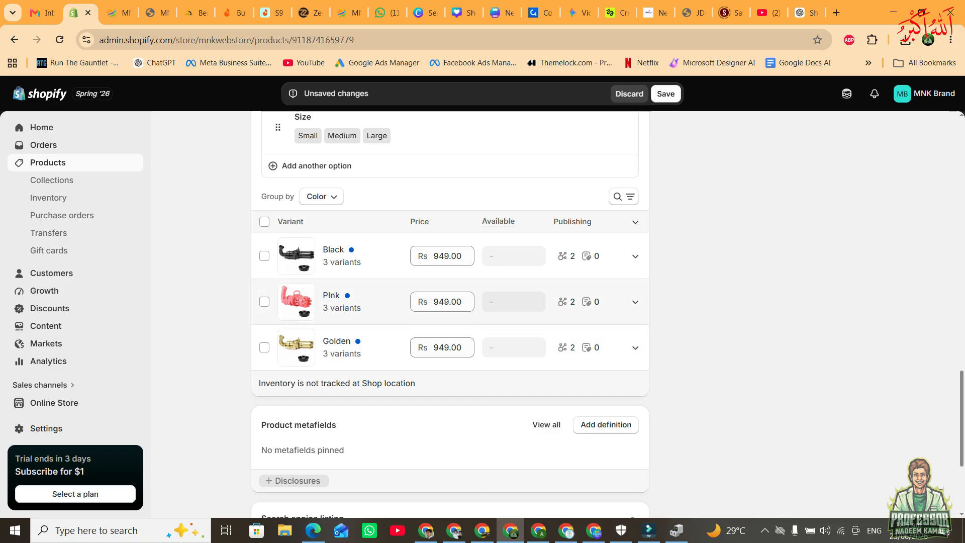
Set the price of the PInk variant group to Rs 1549.00.
click(462, 256)
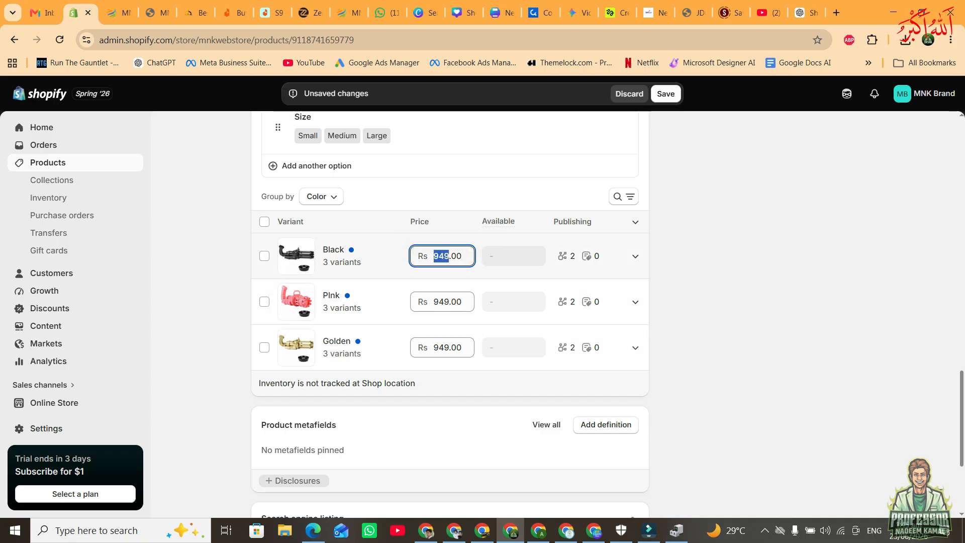
drag(443, 302, 439, 305)
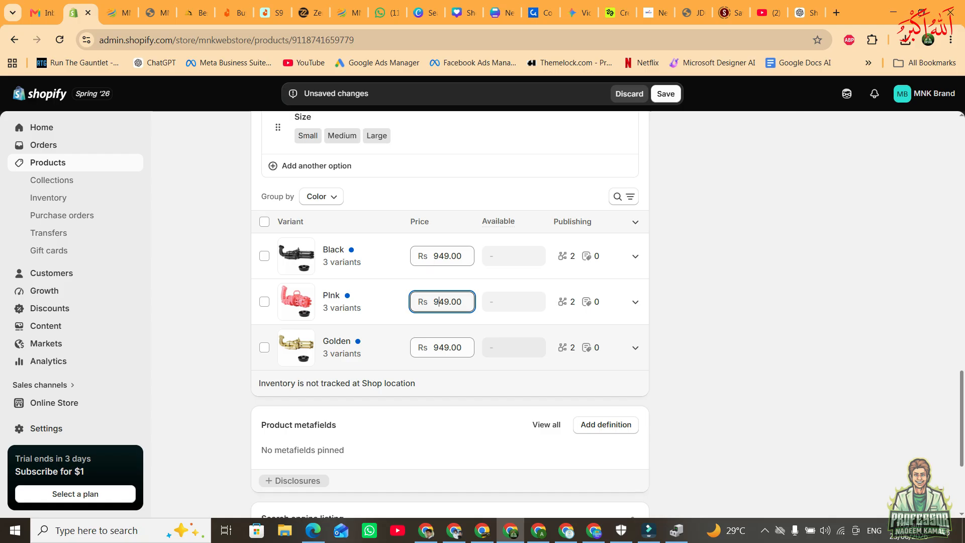
text(1)
text(5)
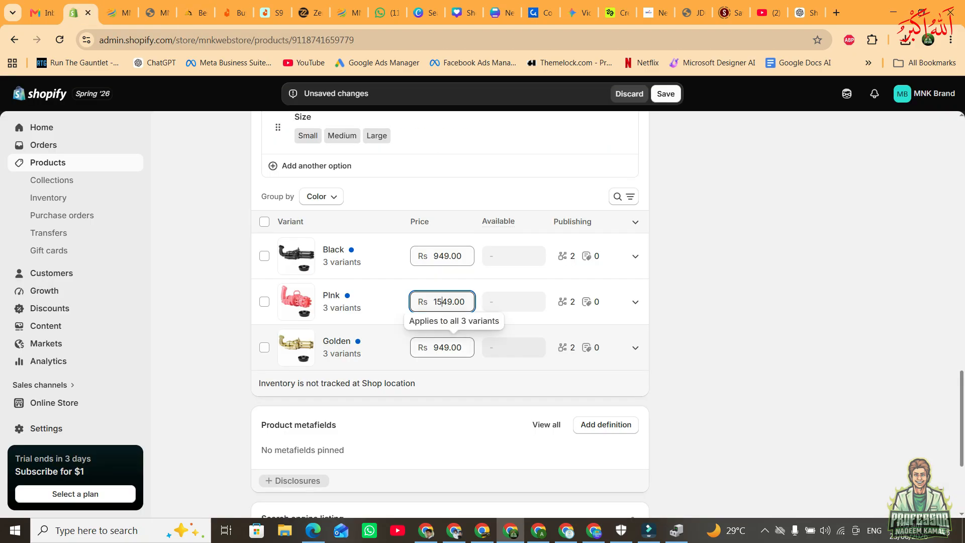
Set the price of the Golden variant group to Rs 2549.00 and save the product.
click(444, 347)
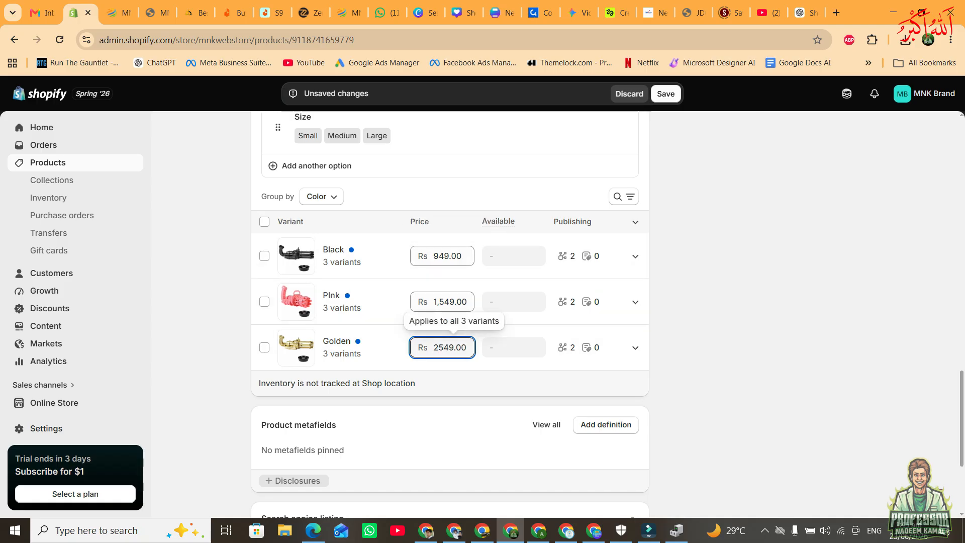
click(666, 94)
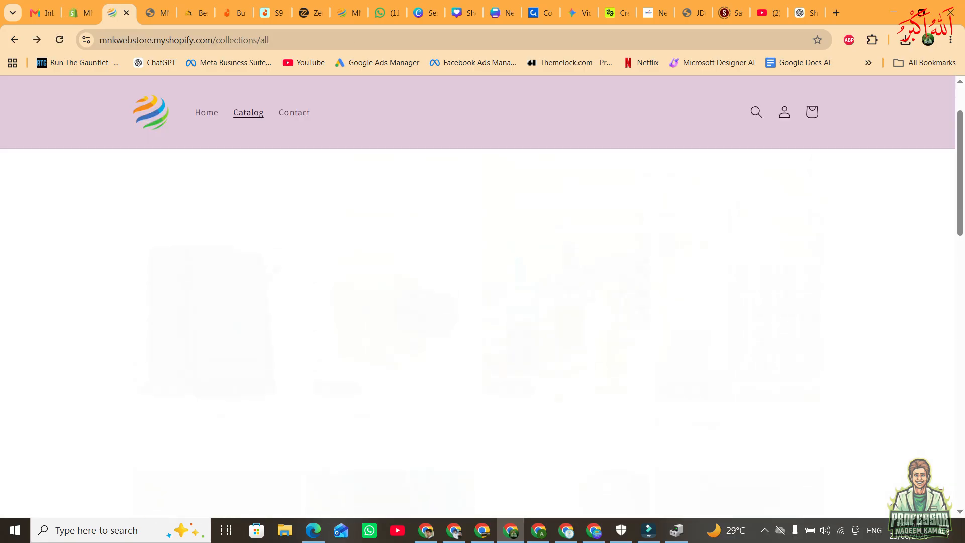
Preview Bubble Toy Gun For Kids on the storefront, checking the PInk and Golden color variants.
scroll(362, 218, down, 3)
scroll(362, 219, down, 5)
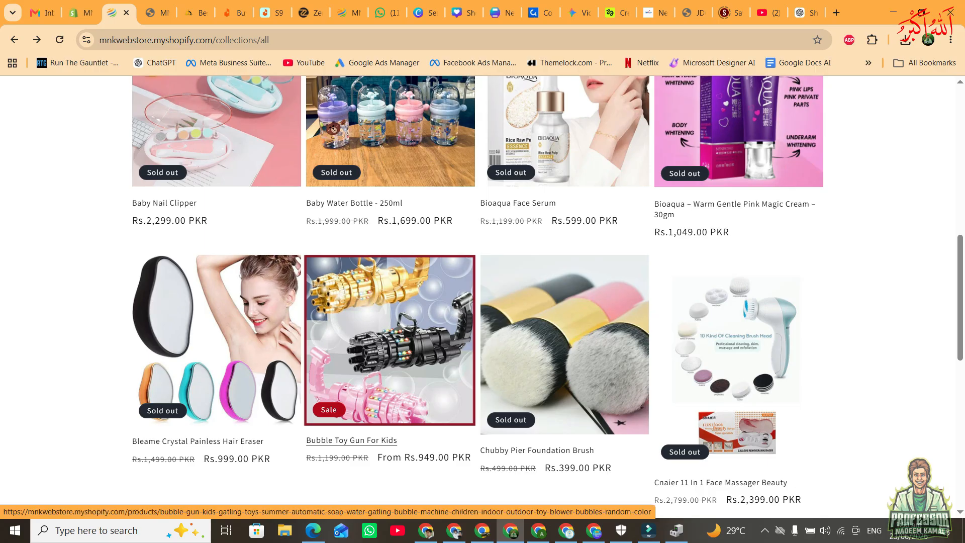
click(389, 340)
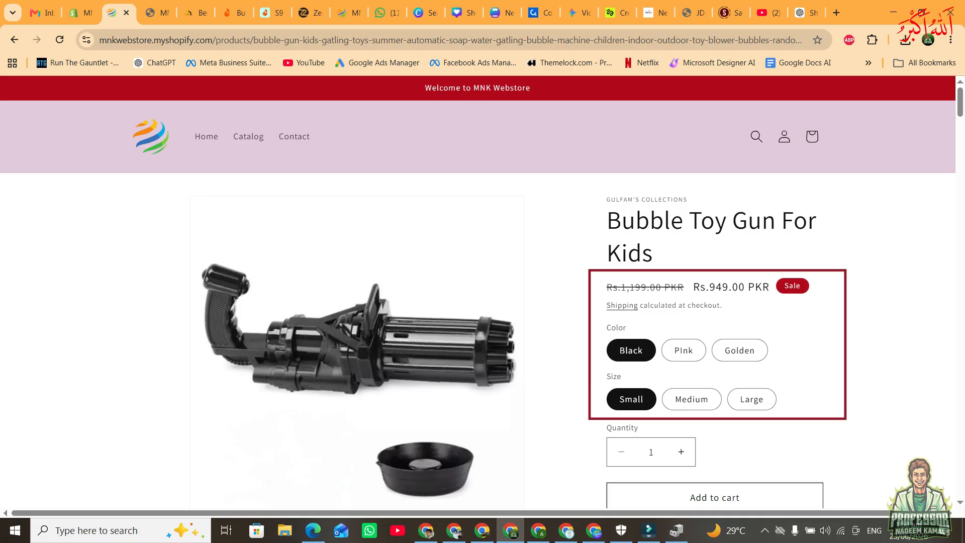
scroll(754, 399, down, 1)
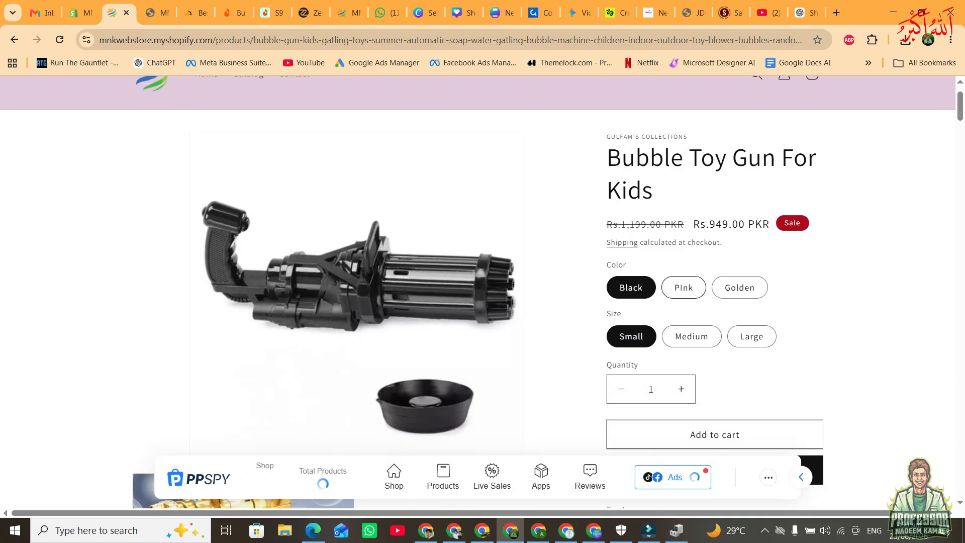
click(683, 288)
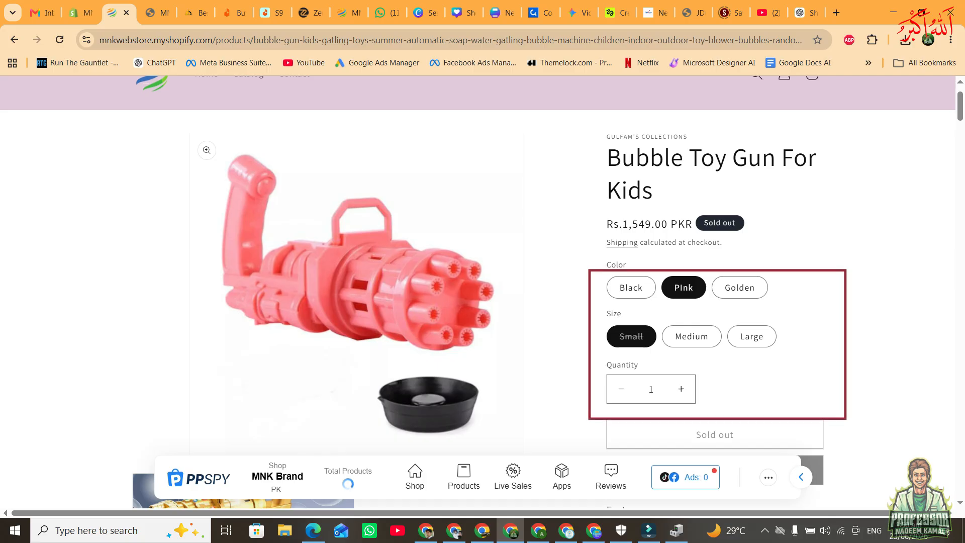
click(739, 288)
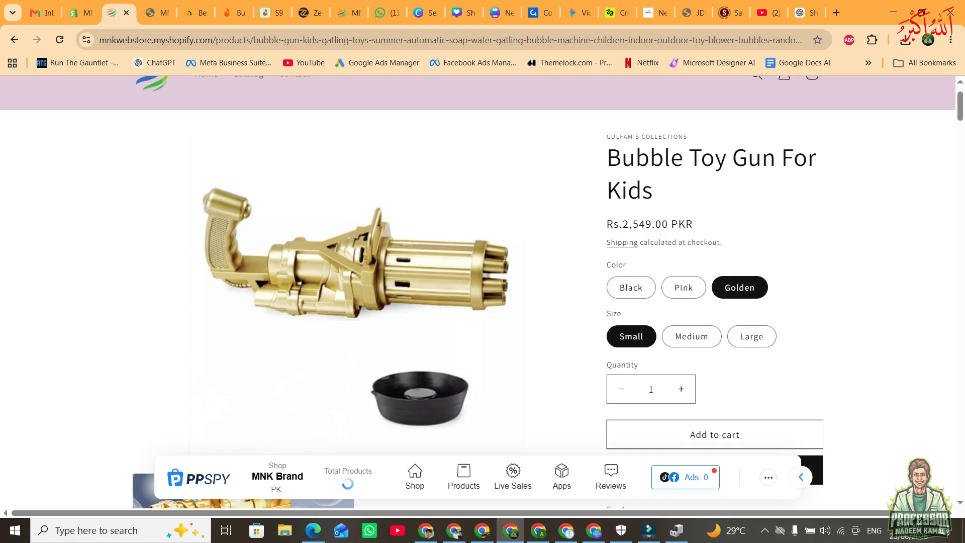
scroll(482, 291, down, 2)
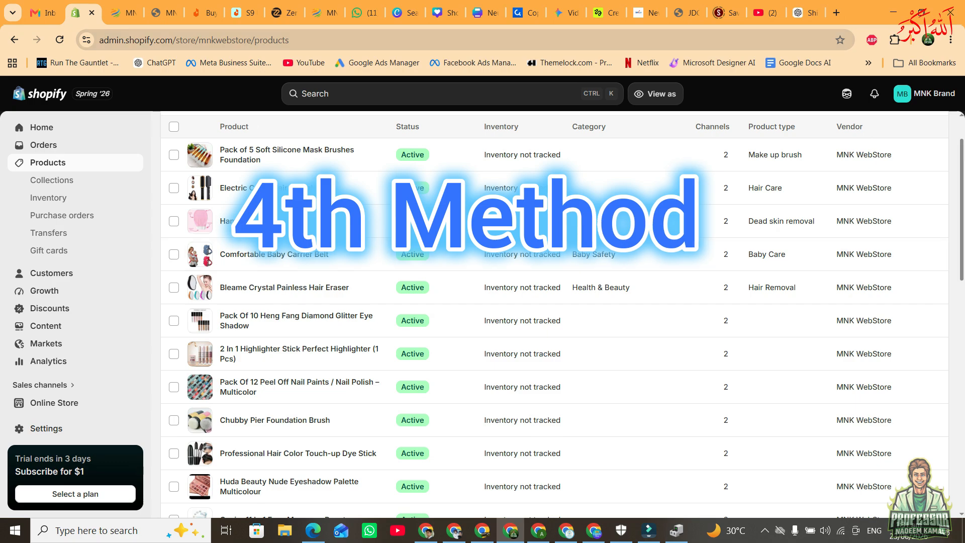
Search Google for maskal mahal in a new browser tab and open the Musk Al Mahal store's best sellers collection.
click(285, 12)
scroll(482, 302, up, 20)
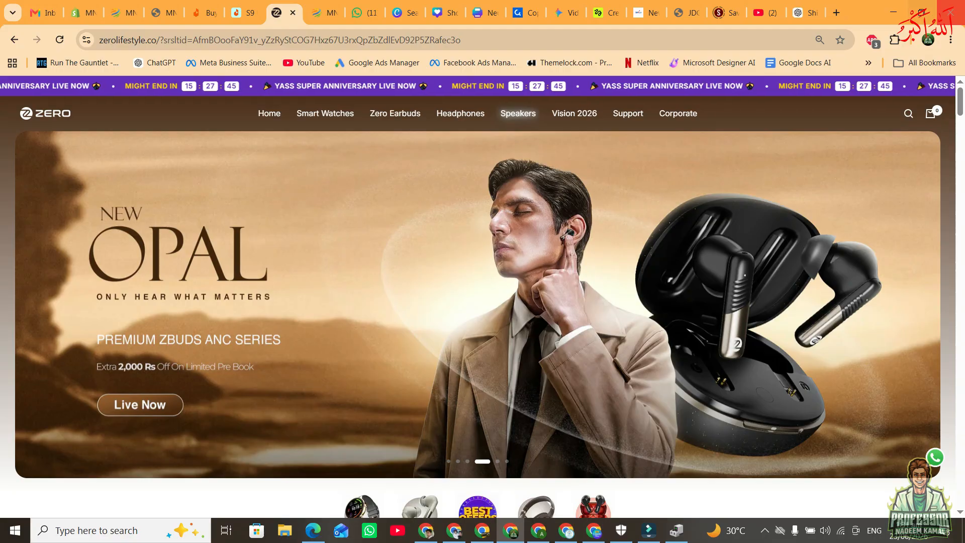
key(ctrl+t)
text(maskal mahal)
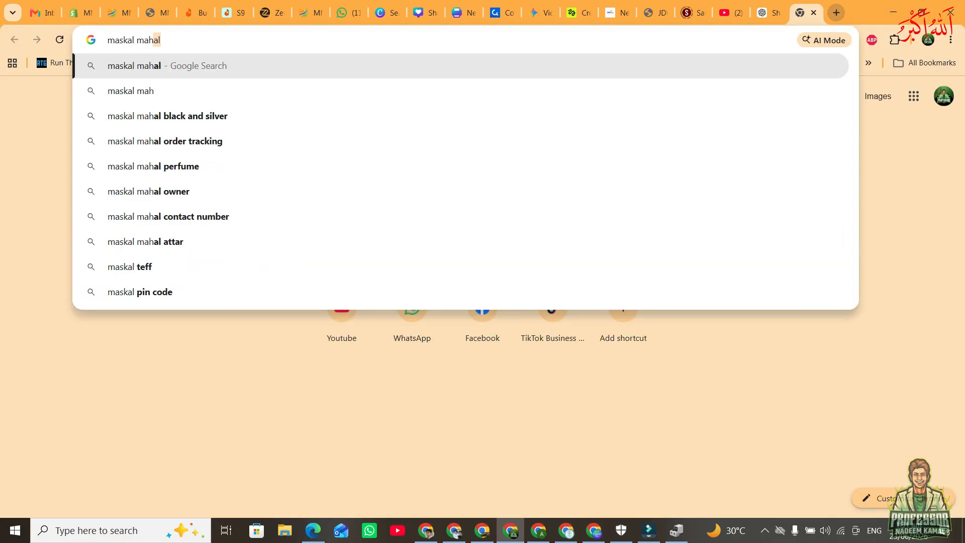
key(Return)
click(173, 265)
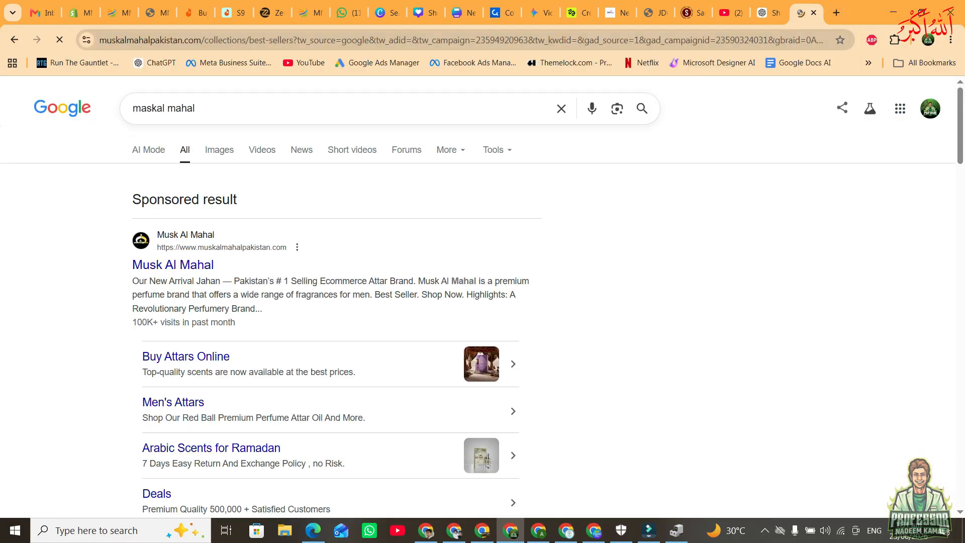
drag(804, 13, 194, 13)
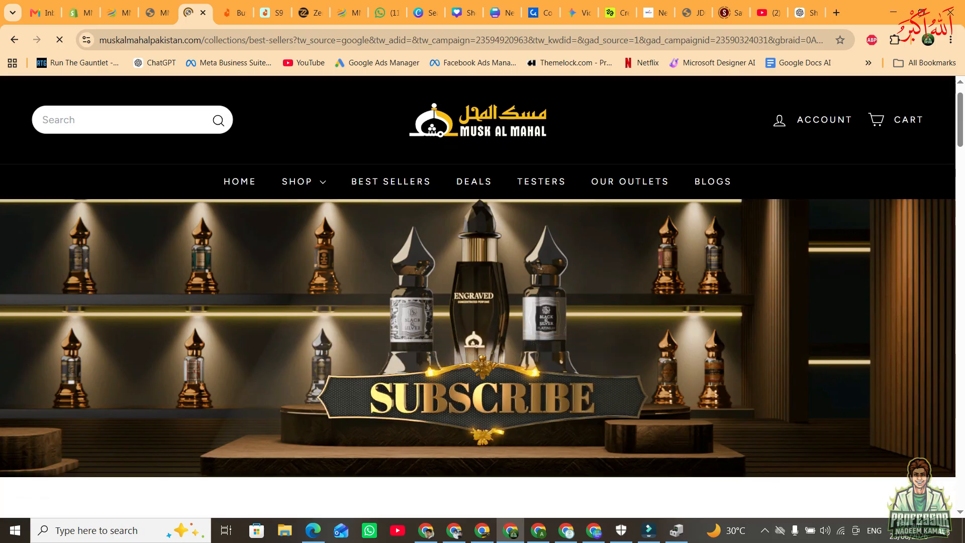
scroll(478, 301, down, 7)
scroll(568, 302, down, 20)
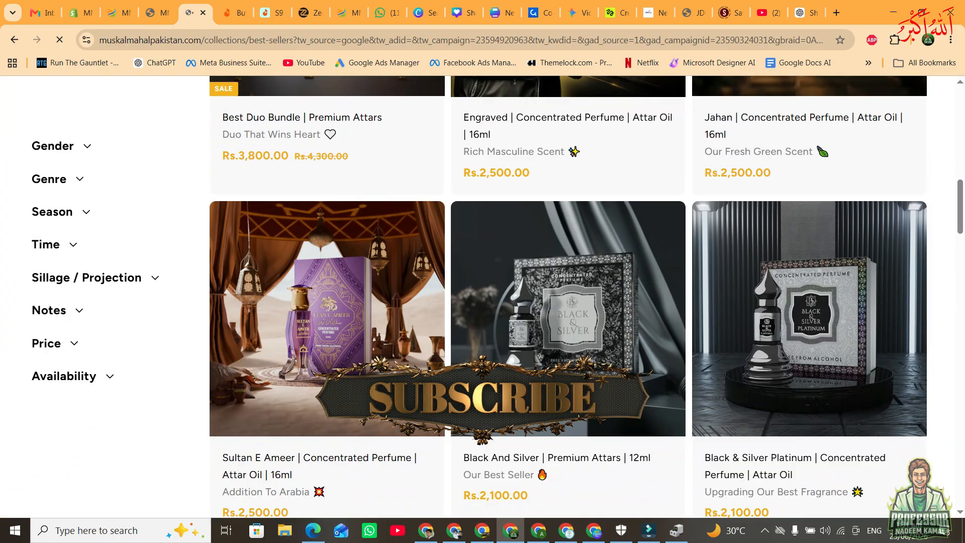
scroll(567, 302, down, 1)
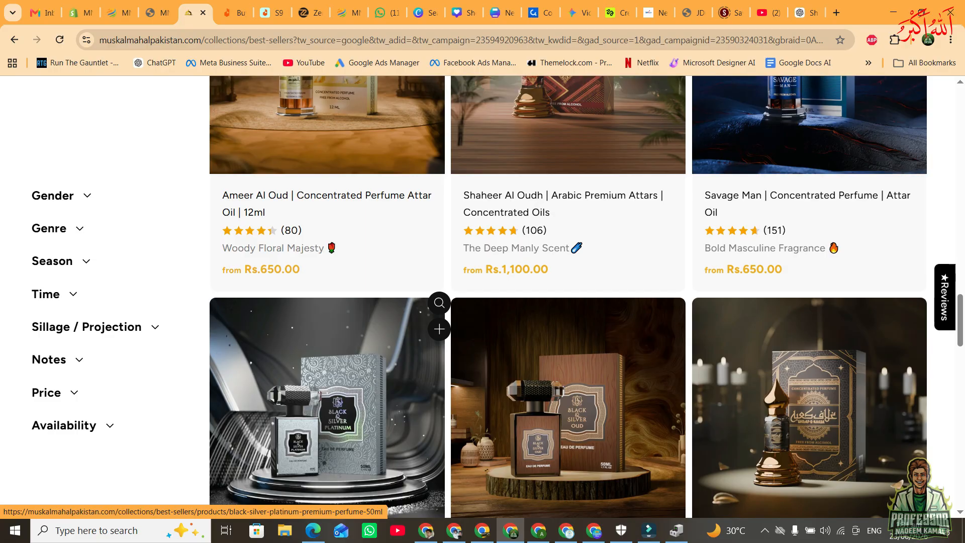
scroll(326, 352, down, 5)
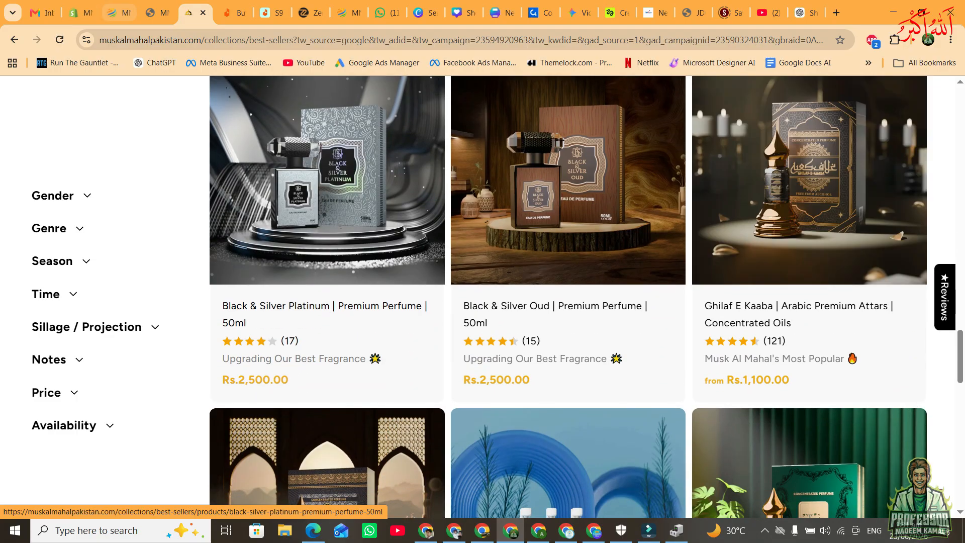
Delete all products from the Shopify product list.
click(80, 13)
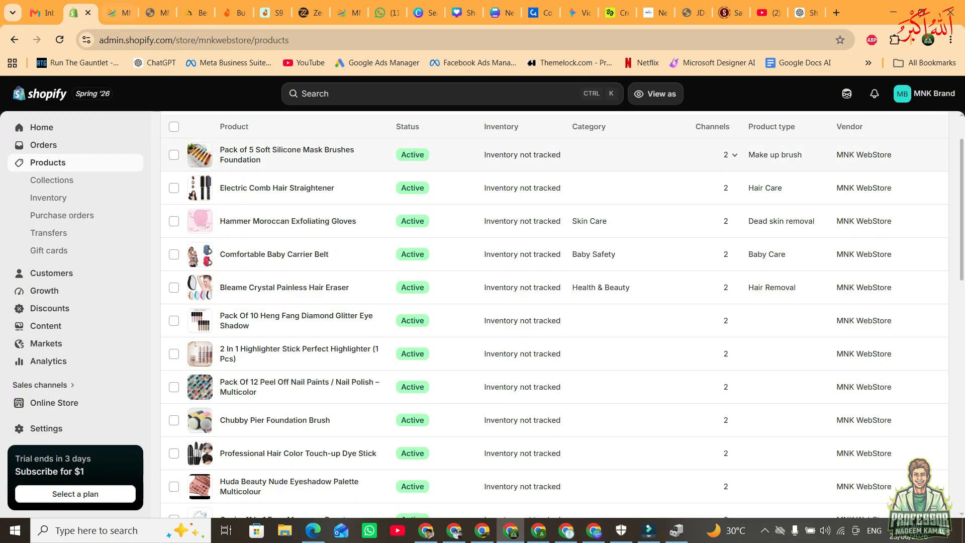
scroll(553, 277, up, 2)
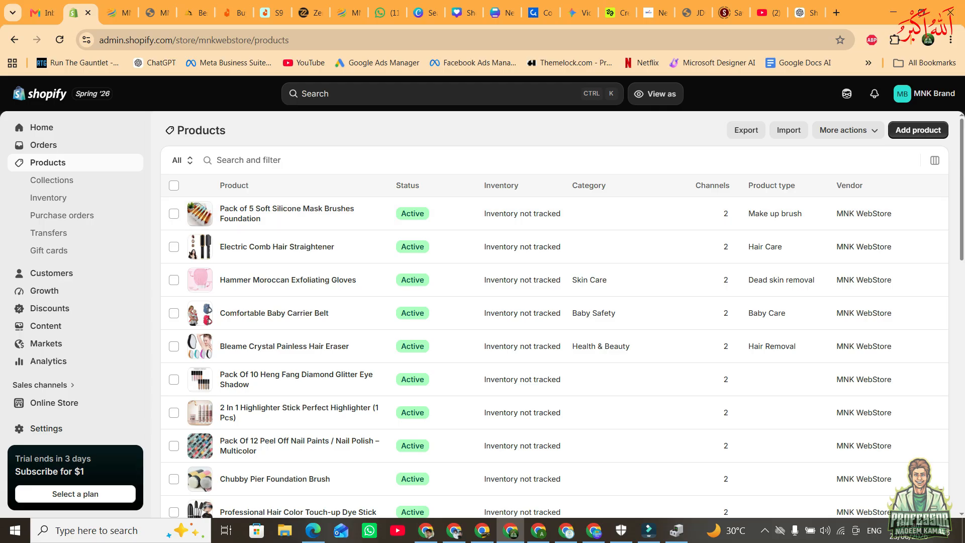
click(174, 186)
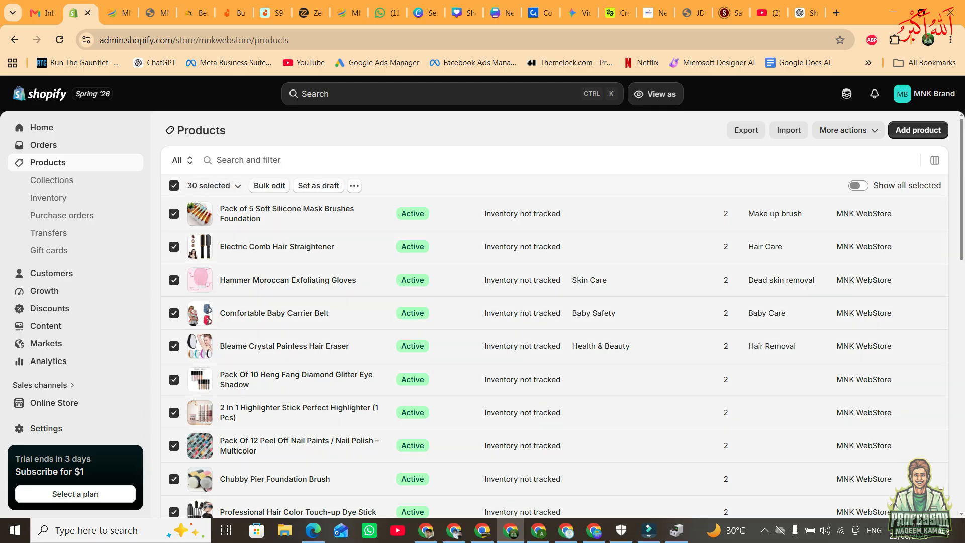
click(354, 185)
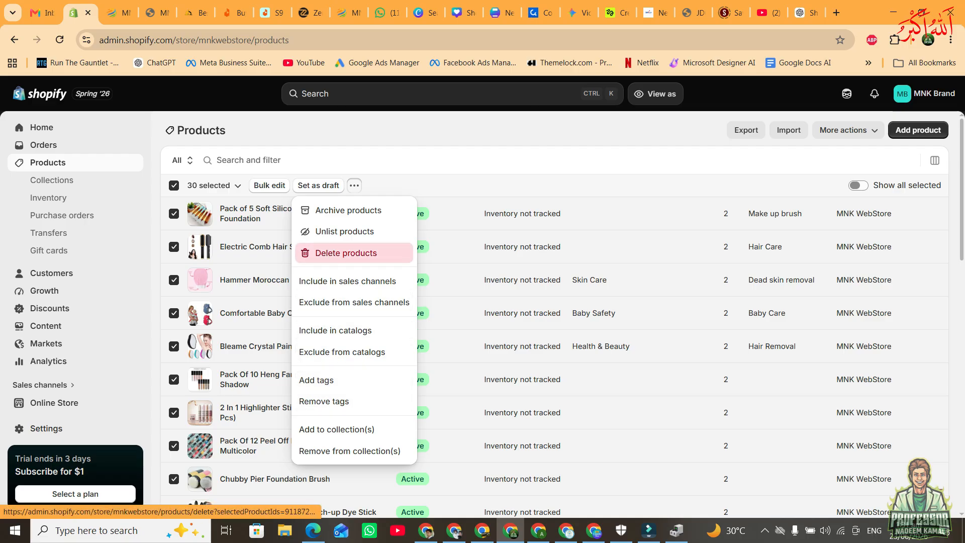
click(346, 253)
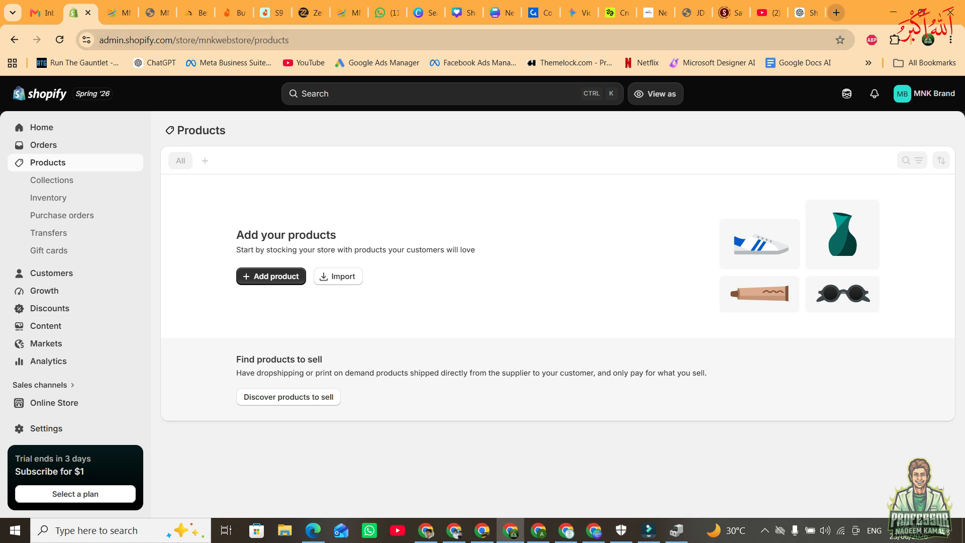
Find the PPSPY extension in the Chrome Web Store and add it to Chrome.
click(837, 13)
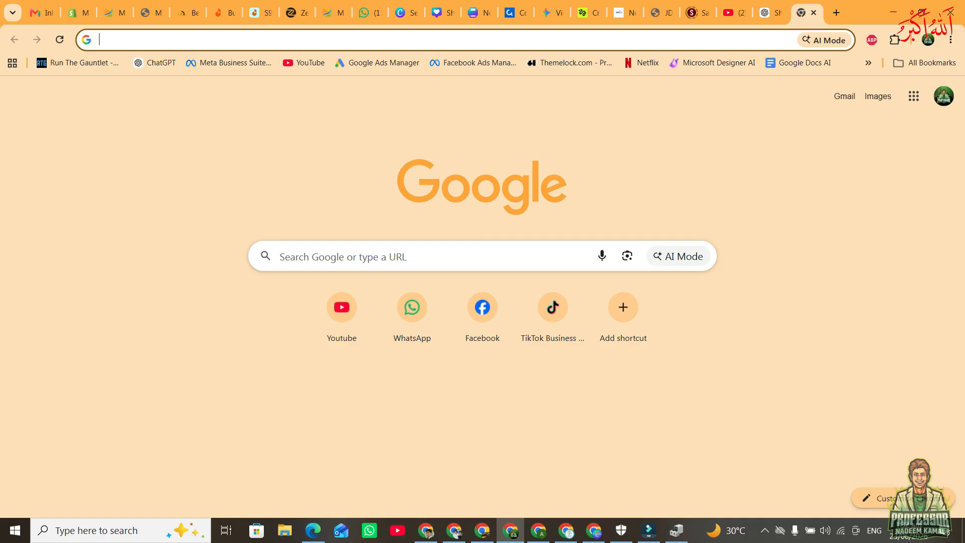
text(ppspy)
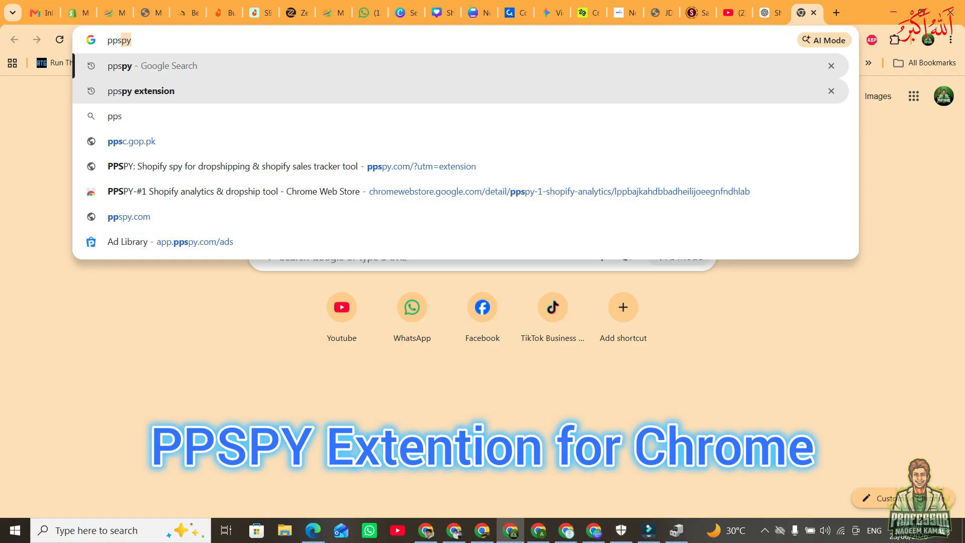
text( ext)
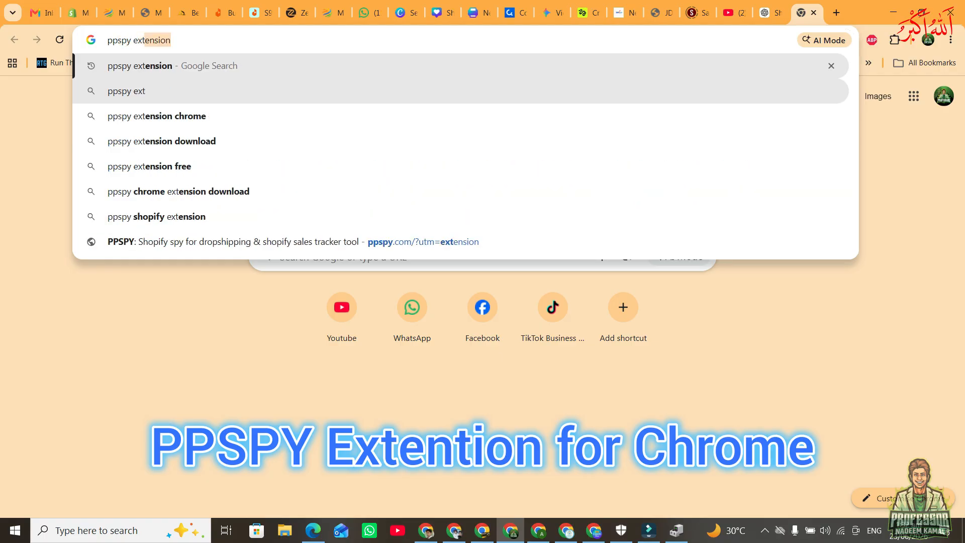
key(Return)
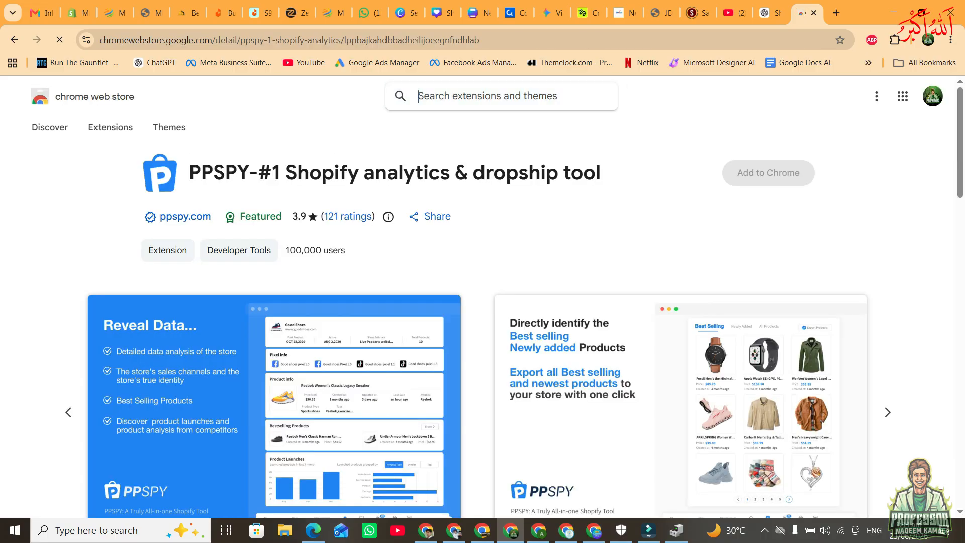
click(767, 173)
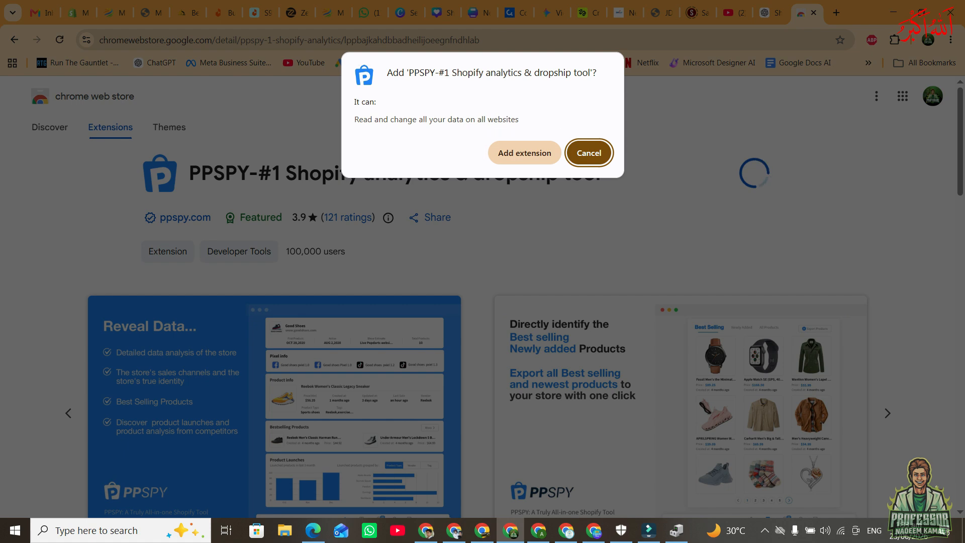
click(524, 153)
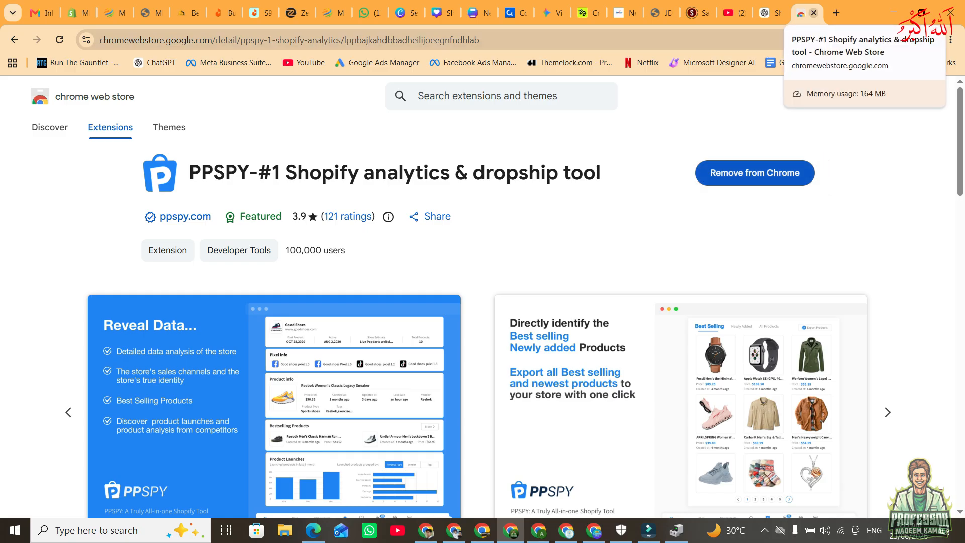
click(814, 13)
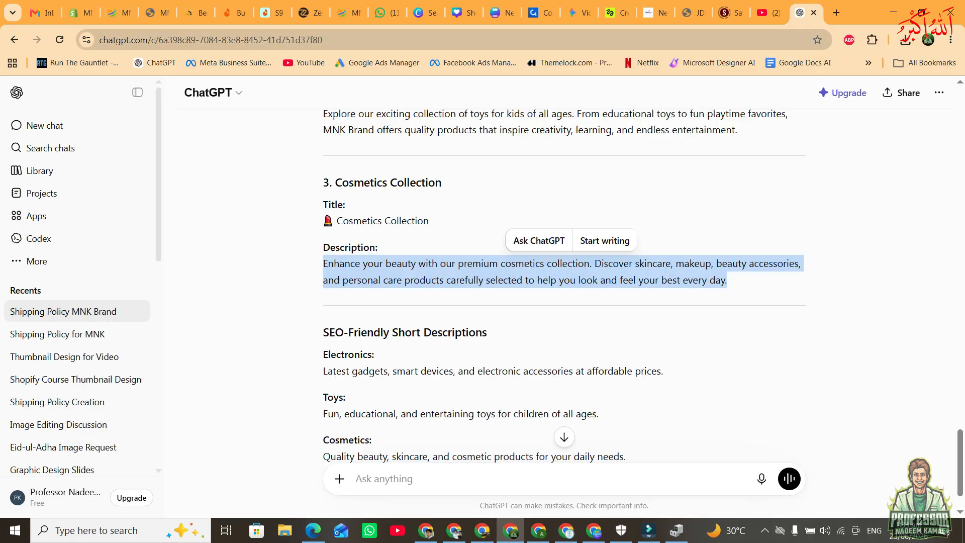
Open PPSPY's product list for the Musk Al Mahal store and look through its best-selling products.
click(196, 12)
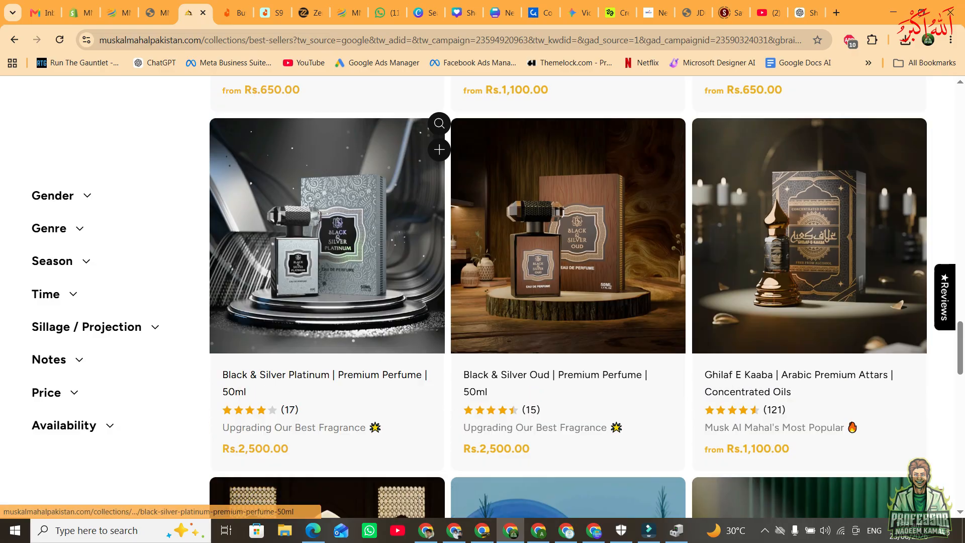
scroll(326, 301, up, 6)
scroll(327, 302, down, 2)
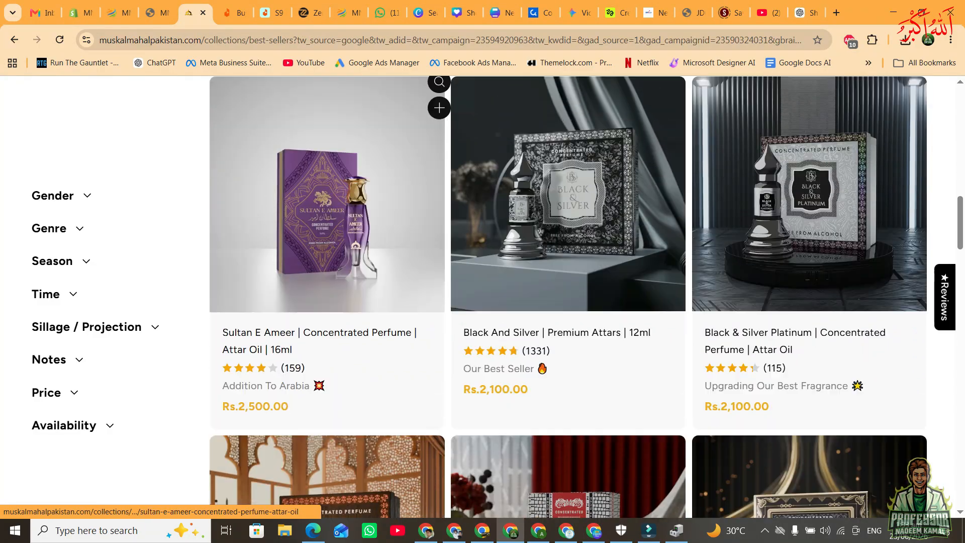
scroll(326, 302, up, 10)
scroll(326, 302, up, 5)
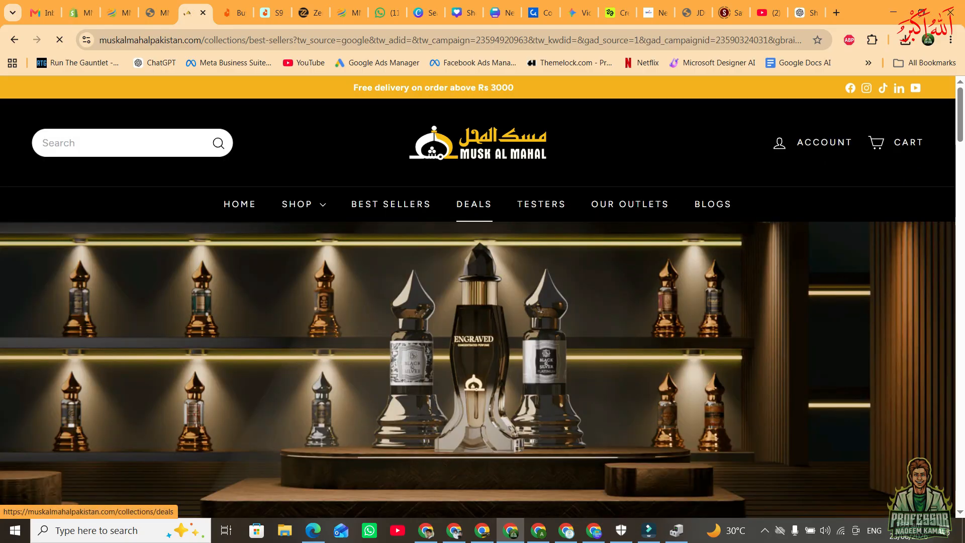
scroll(473, 206, down, 8)
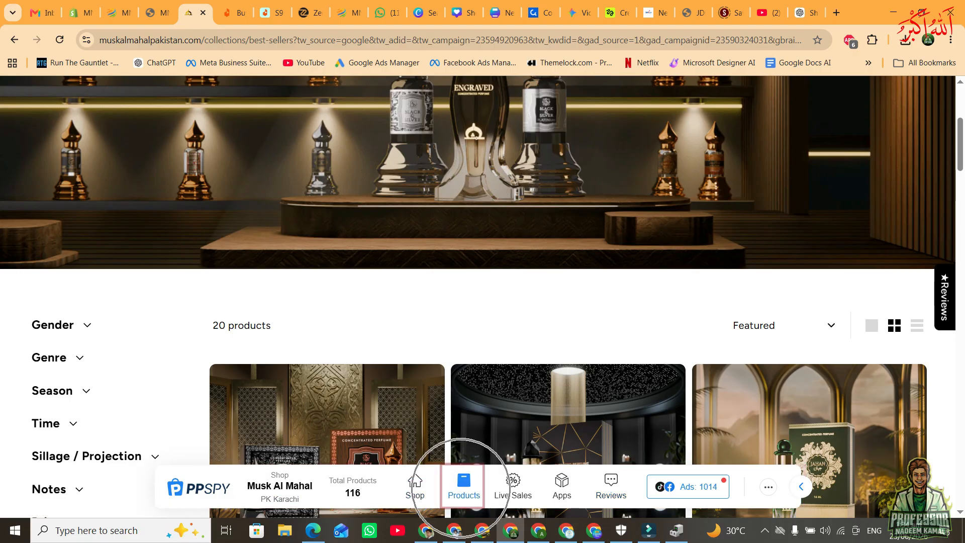
click(464, 482)
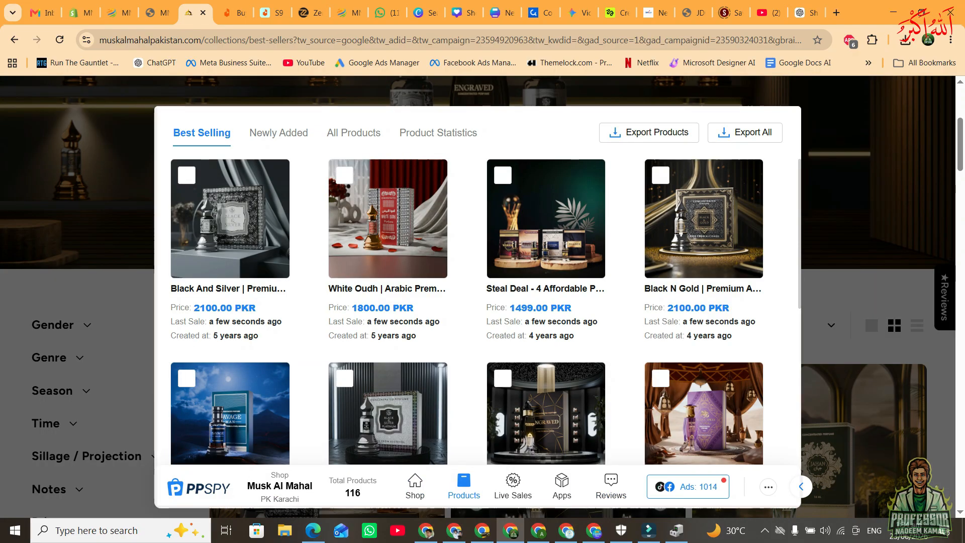
scroll(382, 442, down, 4)
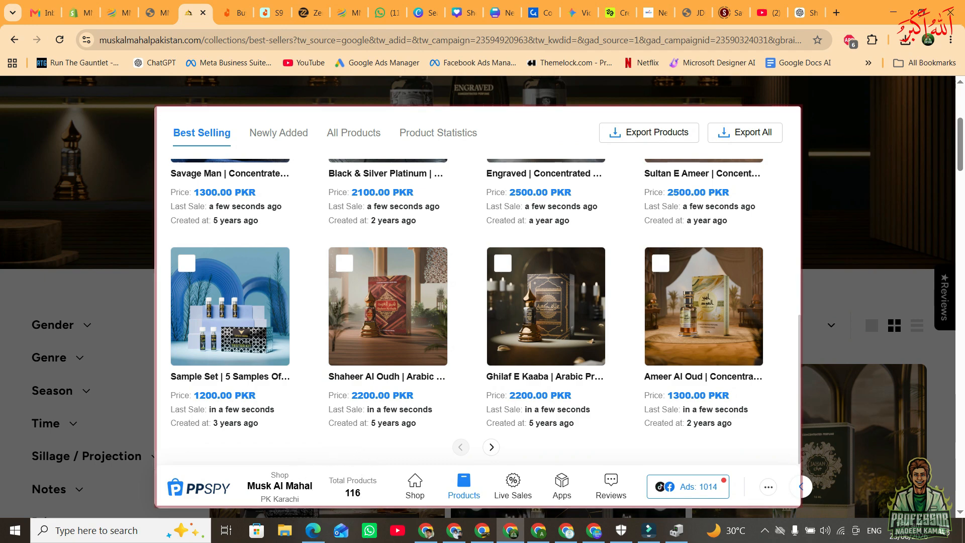
mouse_move(345, 494)
mouse_down()
mouse_move(377, 481)
mouse_move(355, 493)
mouse_up()
click(352, 493)
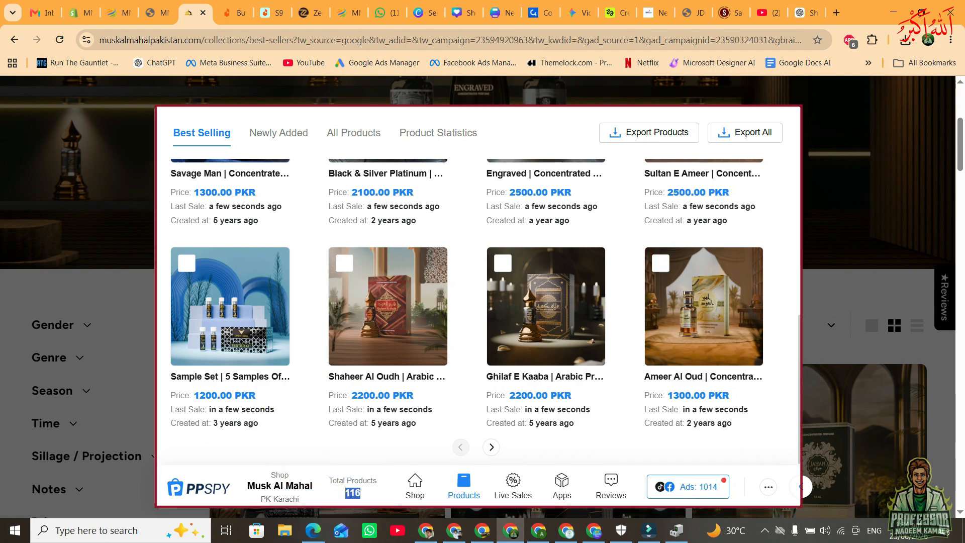
scroll(477, 301, up, 2)
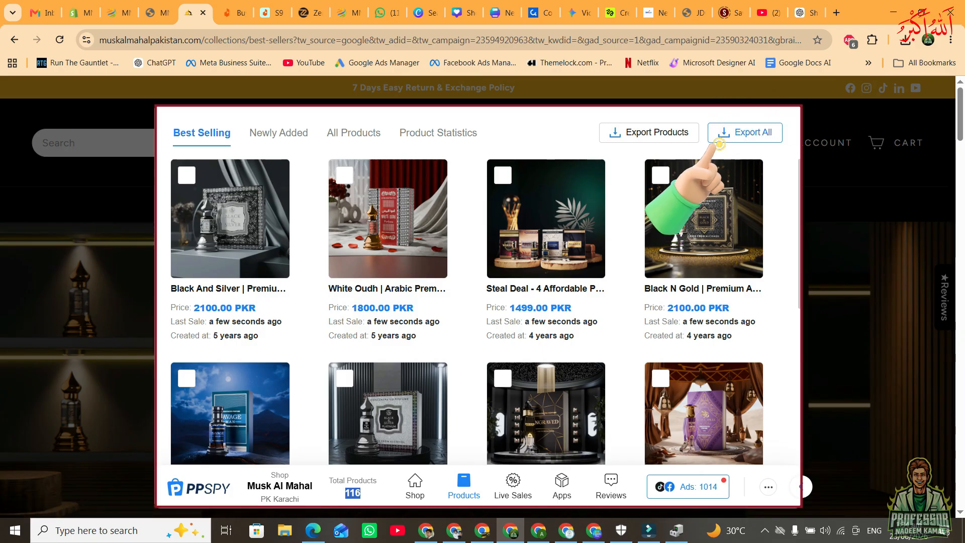
Select Black And Silver, White Oudh, Savage Man, Sultan E Ameer and three further best sellers, and export the selected products as CSV.
click(187, 176)
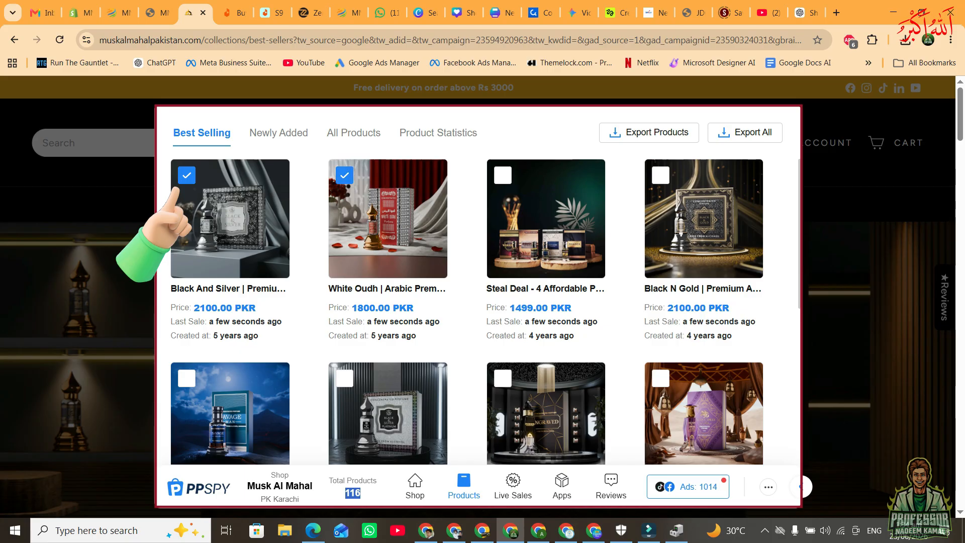
click(186, 378)
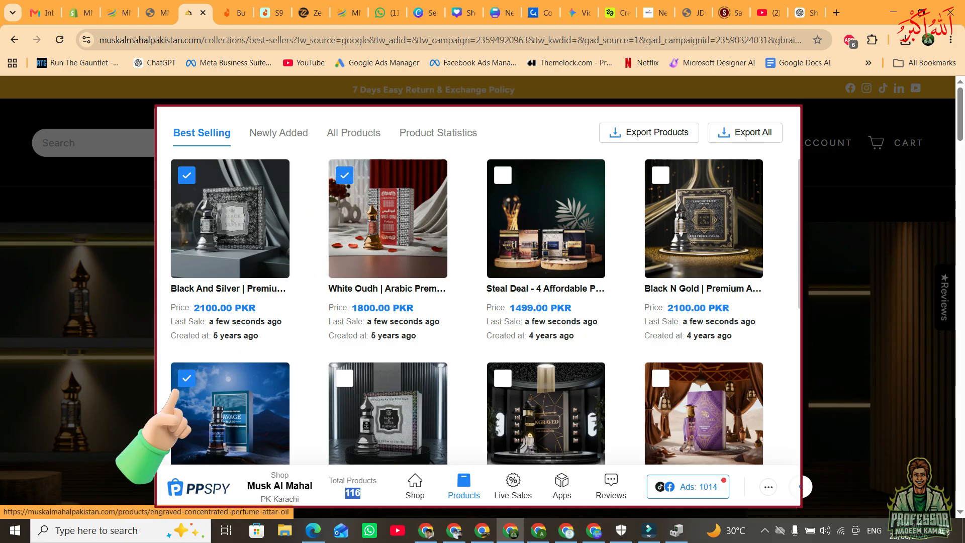
click(661, 378)
scroll(660, 382, down, 5)
click(186, 330)
click(503, 330)
click(660, 330)
scroll(668, 382, down, 1)
scroll(468, 311, up, 6)
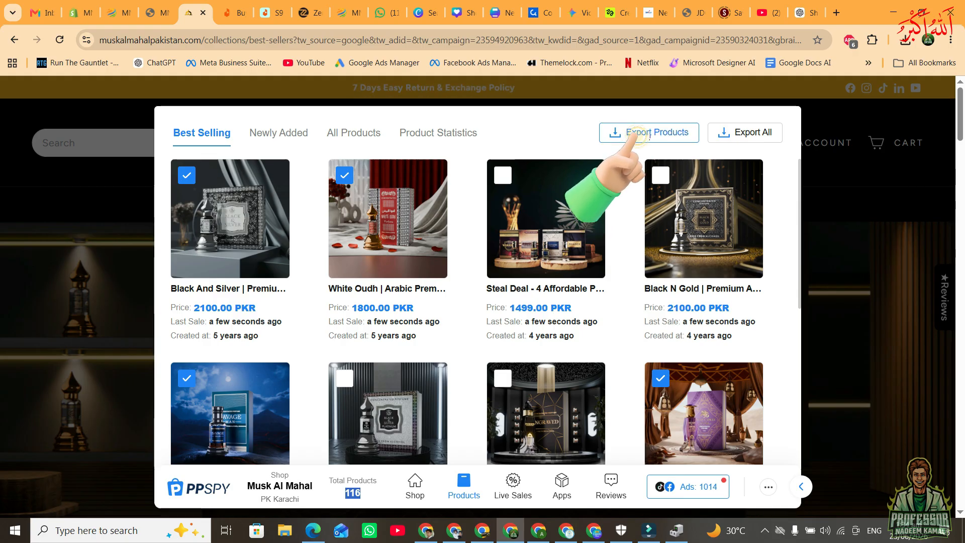
click(648, 133)
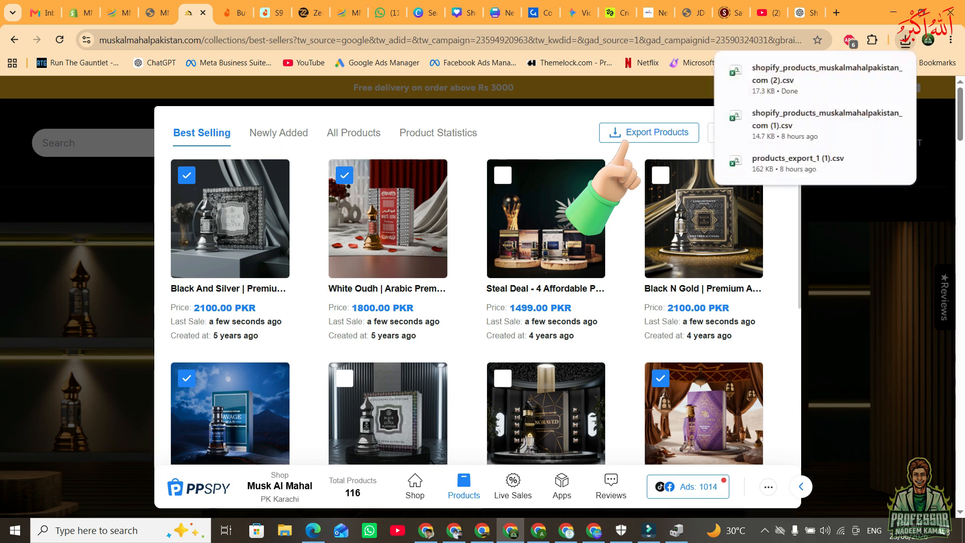
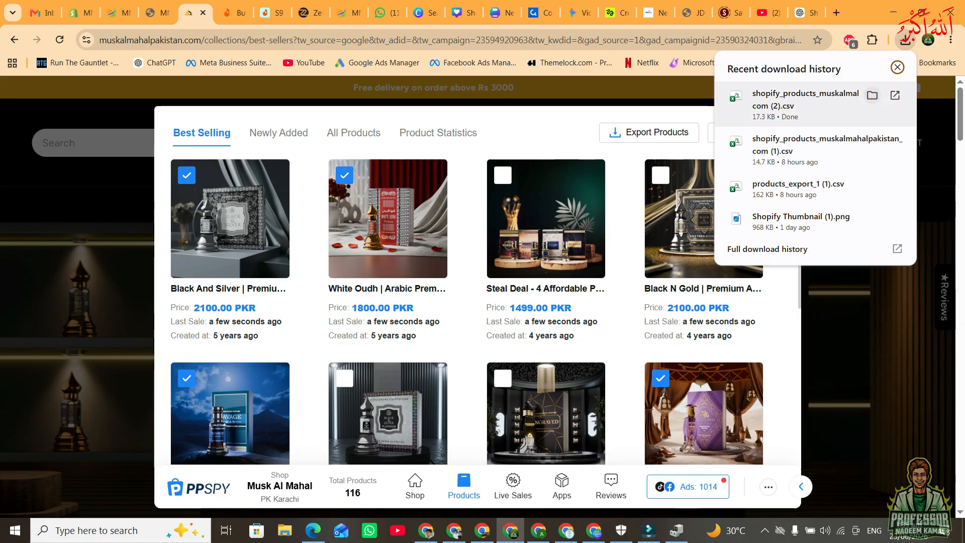
Show the exported CSV in the Downloads folder, and start a Shopify-formatted CSV product import in the Shopify admin.
click(872, 95)
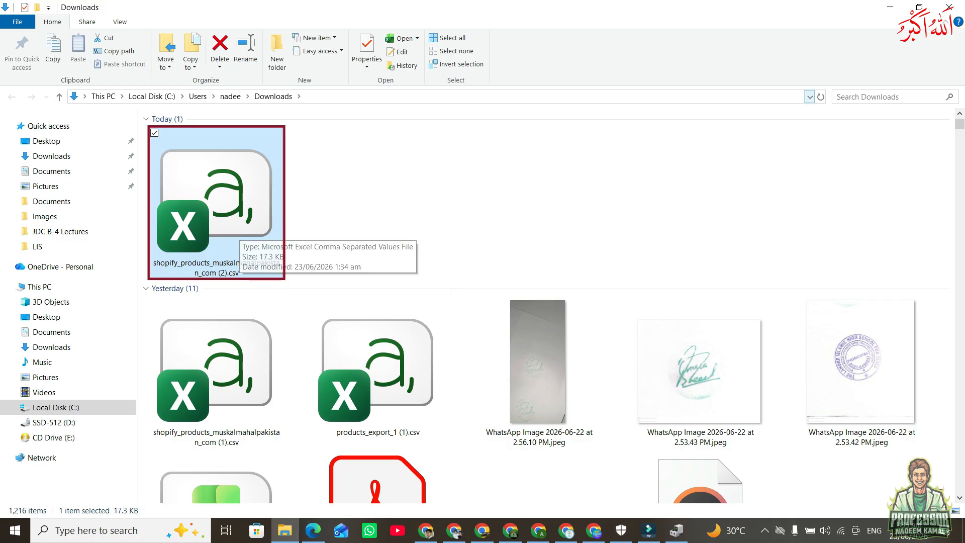
click(890, 7)
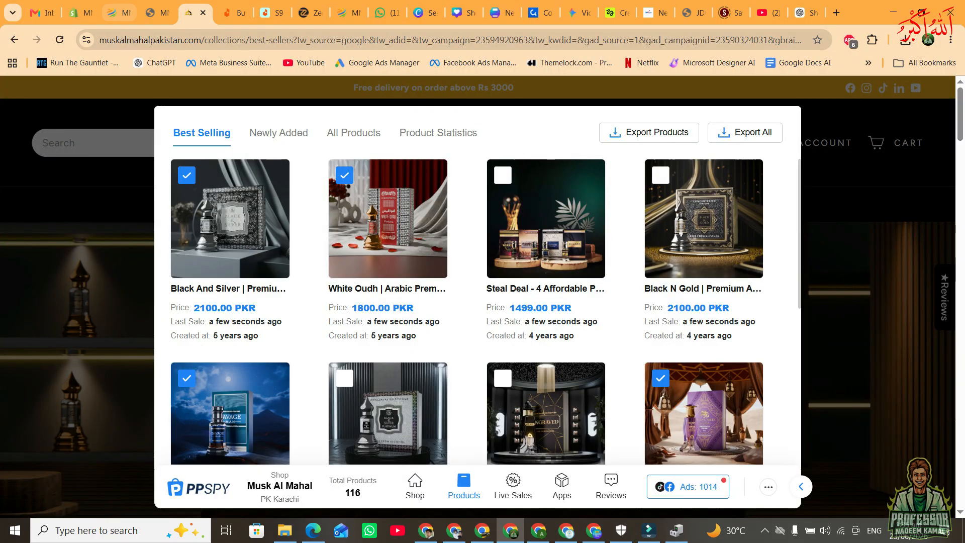
click(83, 12)
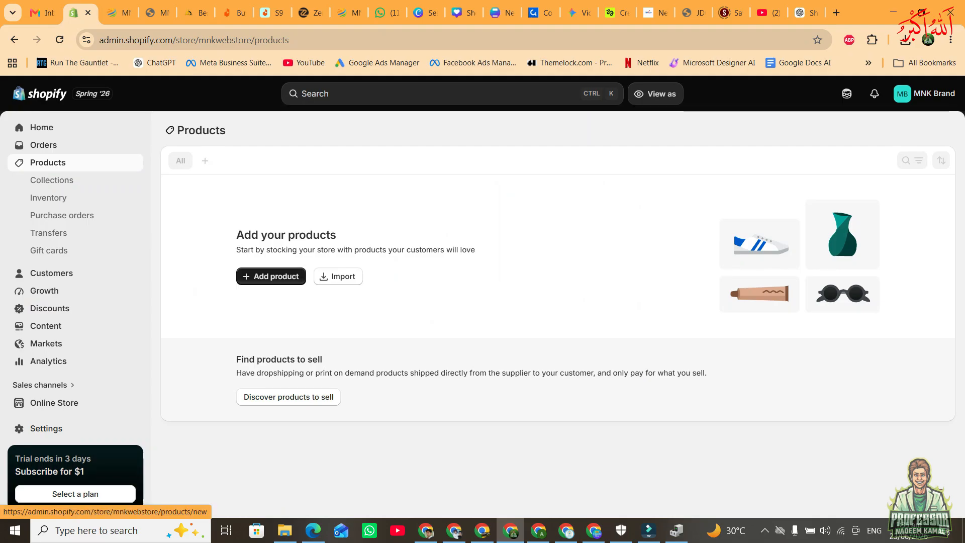
click(339, 276)
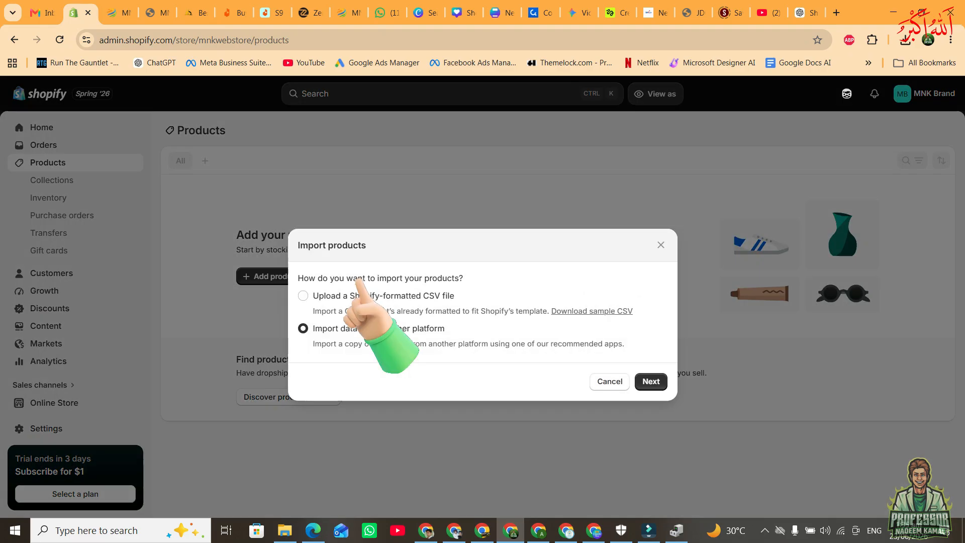
click(302, 295)
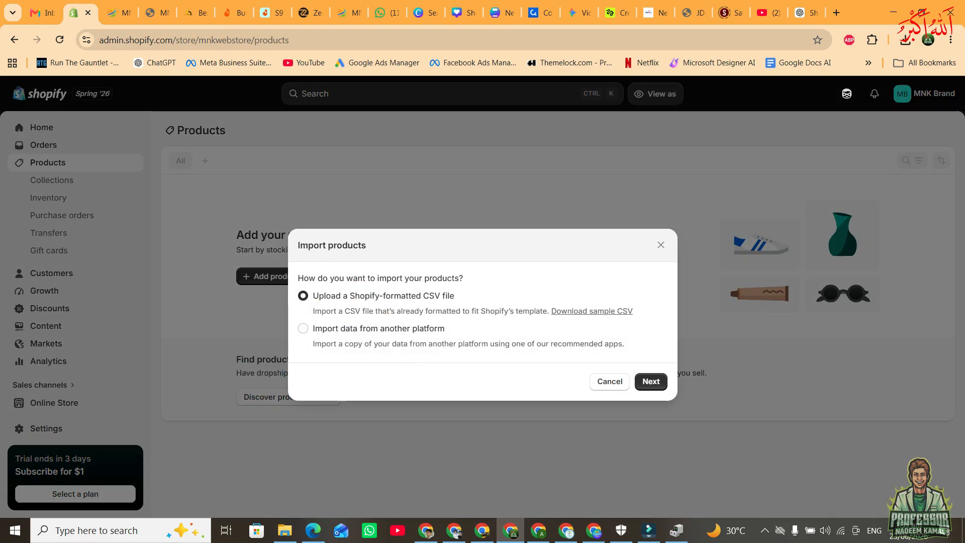
click(639, 386)
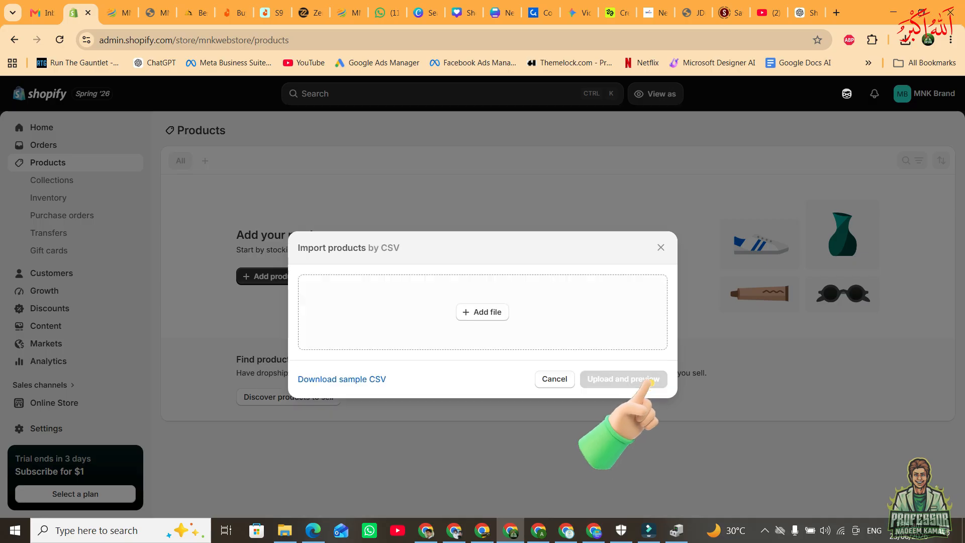
Upload shopify_products_muskalmahalpakistan_com (2).csv from Downloads, preview the first product and import the products.
click(458, 317)
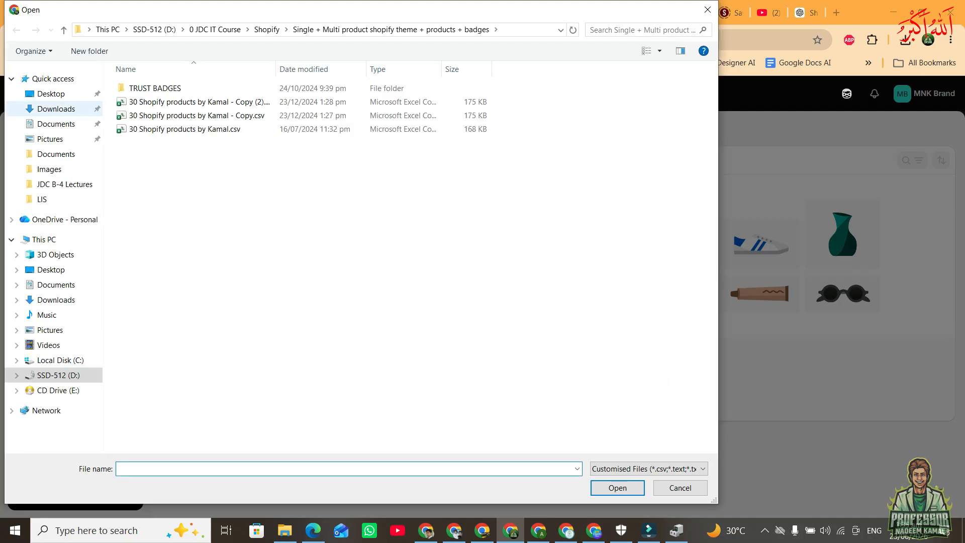
click(56, 109)
click(220, 177)
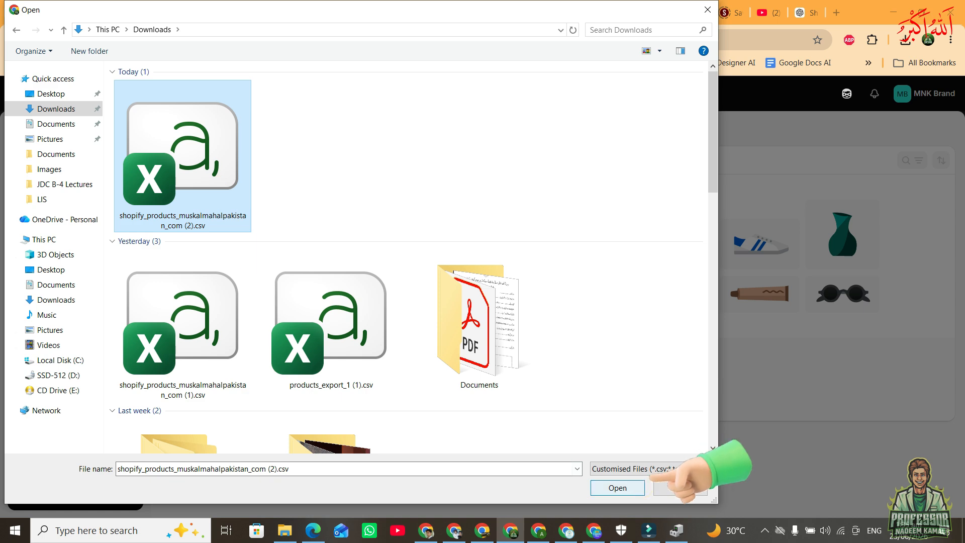
click(617, 487)
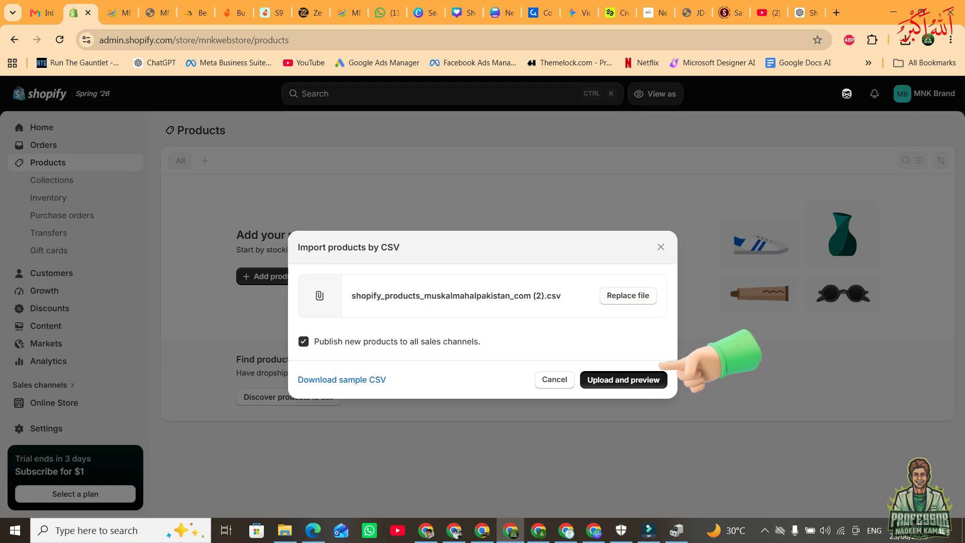
click(656, 378)
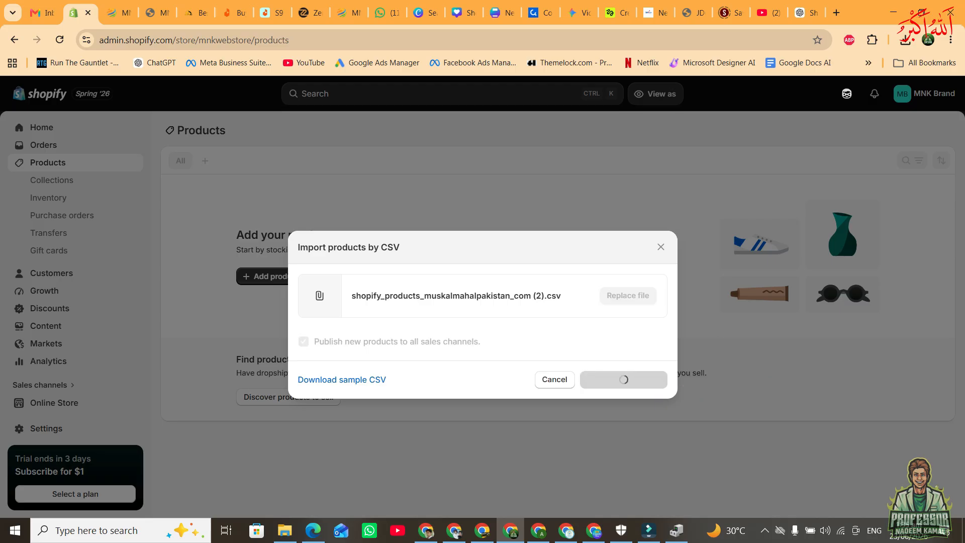
scroll(479, 311, down, 5)
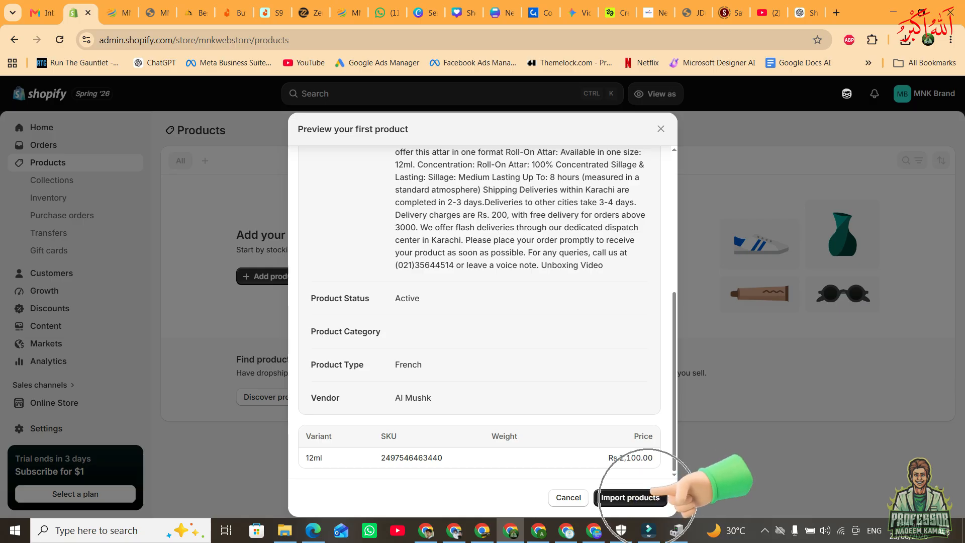
click(631, 497)
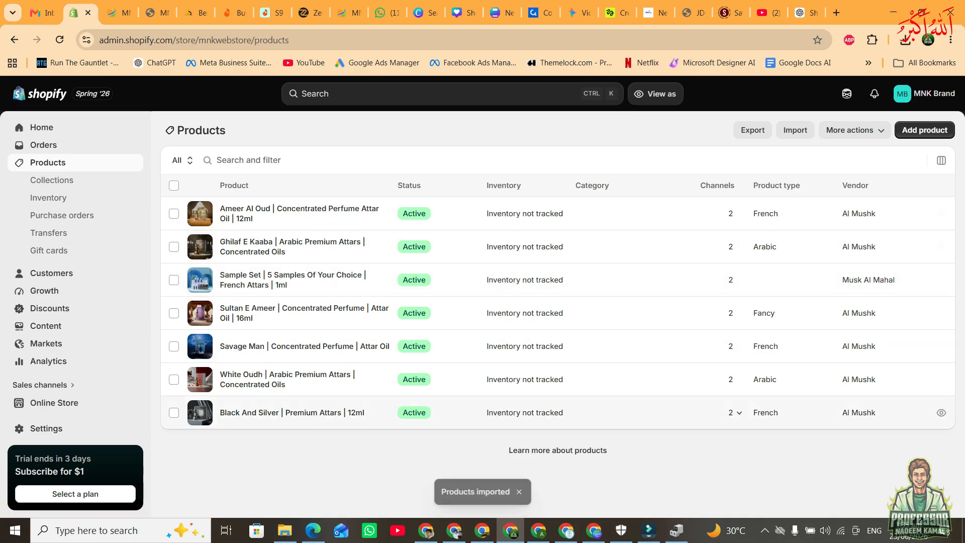
Examine the imported perfumes under Featured products on the MNK Webstore home page.
click(118, 12)
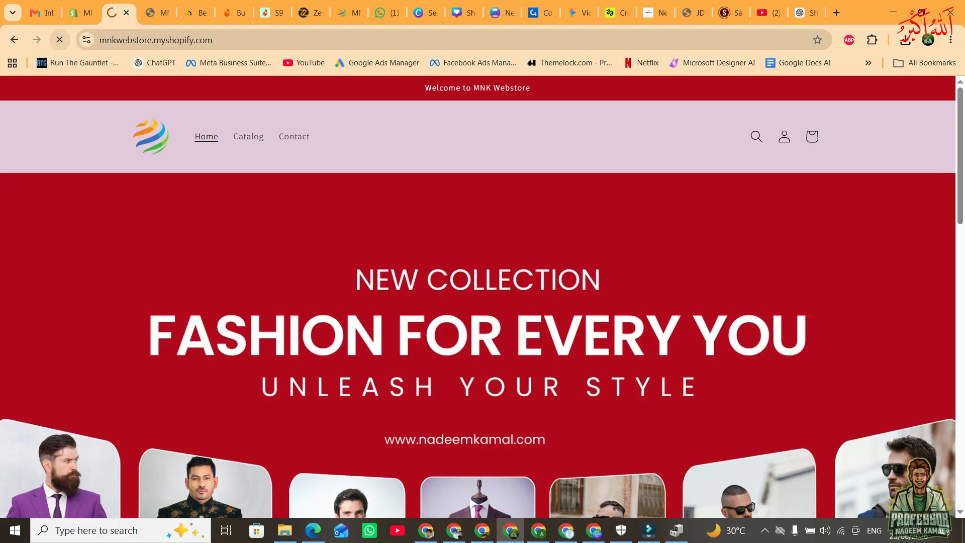
scroll(477, 296, down, 10)
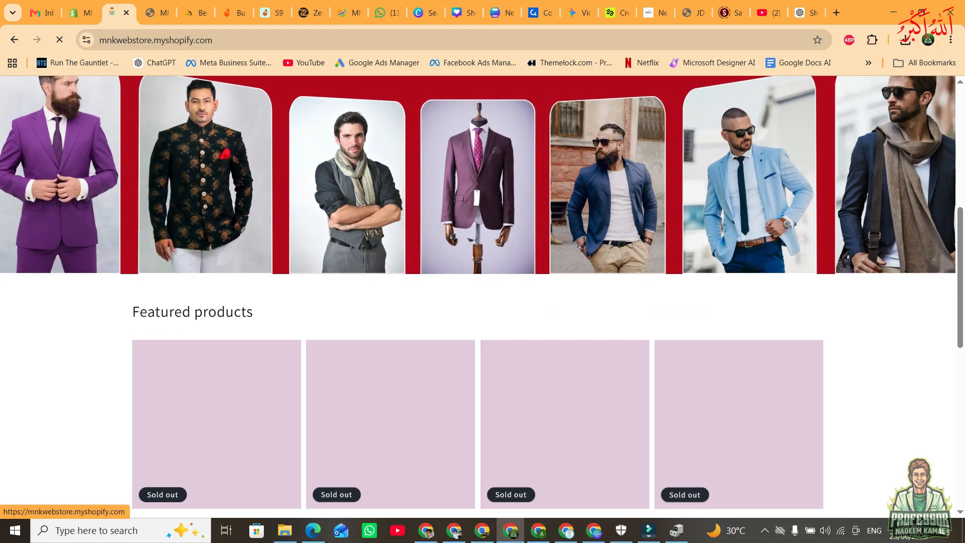
scroll(216, 125, down, 3)
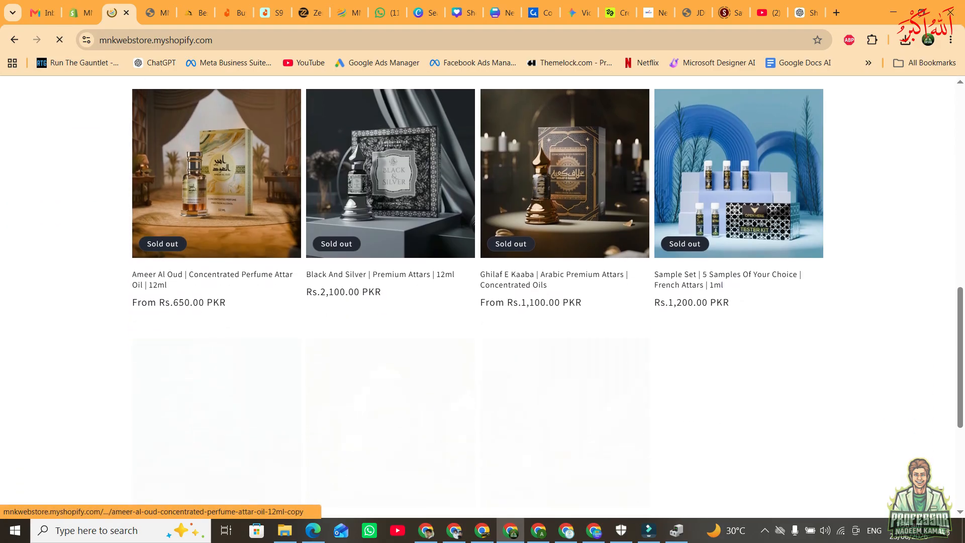
scroll(382, 490, down, 4)
scroll(382, 490, up, 6)
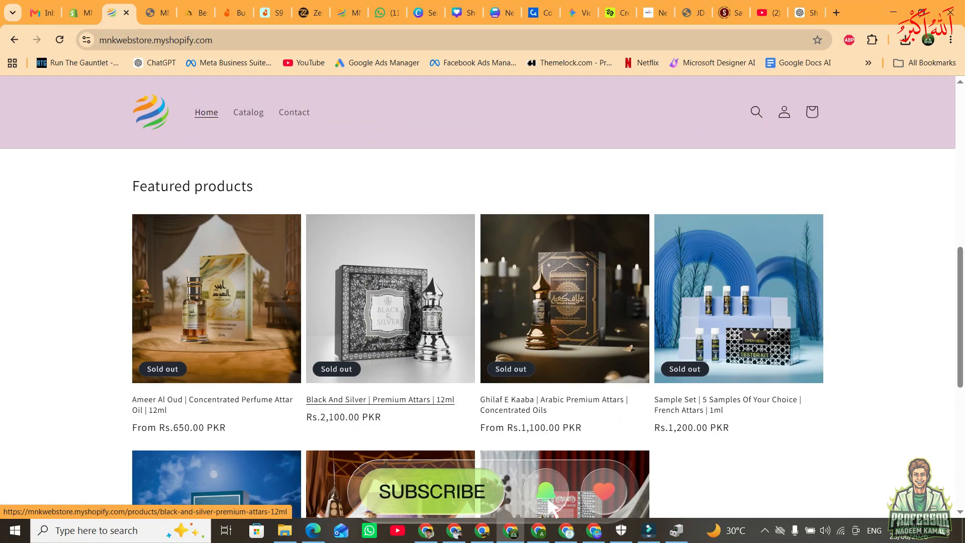
click(81, 13)
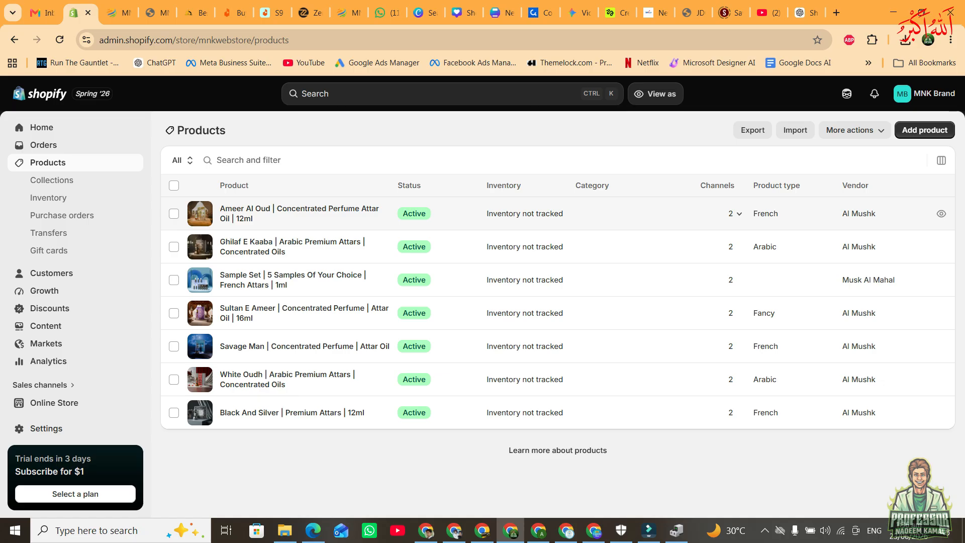
click(119, 12)
scroll(252, 241, down, 5)
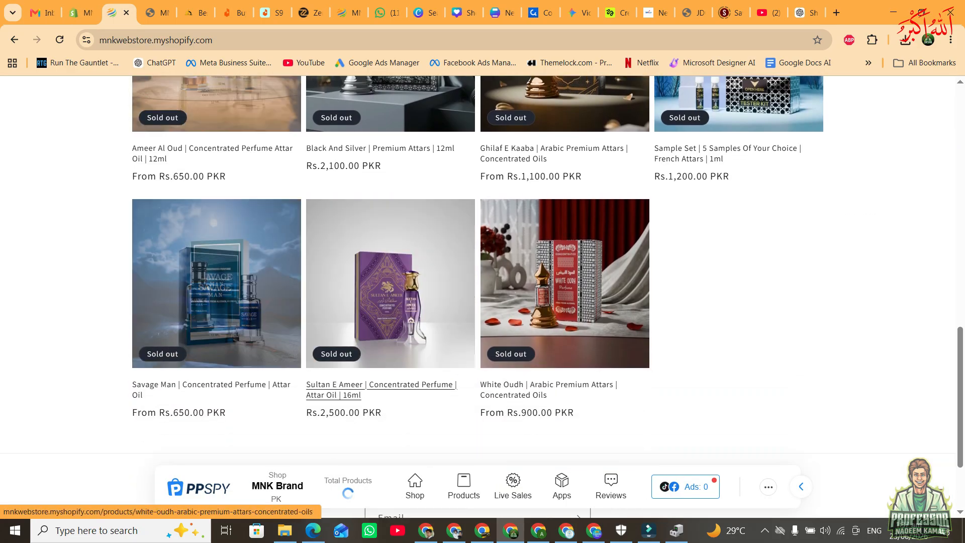
scroll(563, 302, up, 4)
Open the Sample Set storefront product page and read its description through to the shipping and contact details.
click(713, 333)
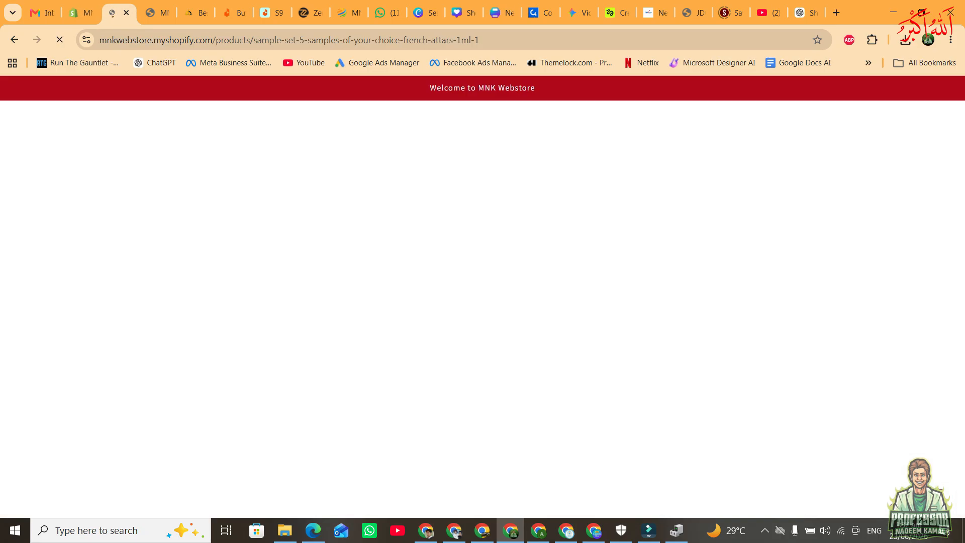
scroll(482, 297, down, 3)
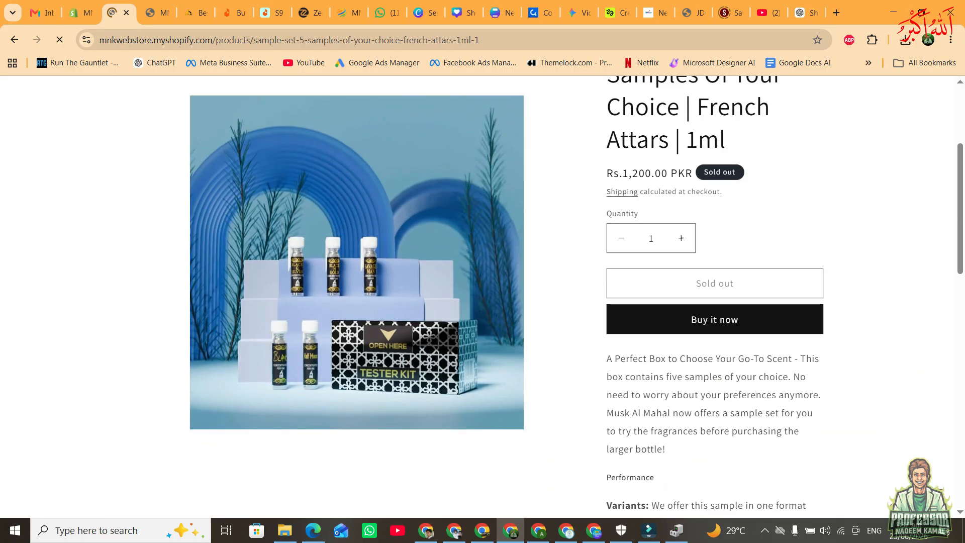
scroll(713, 296, down, 8)
scroll(714, 296, down, 7)
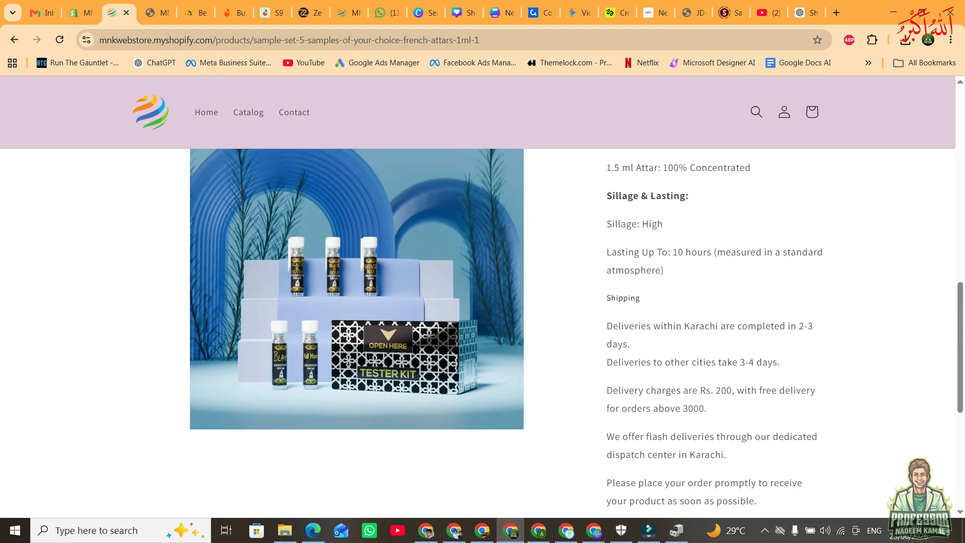
scroll(477, 296, down, 4)
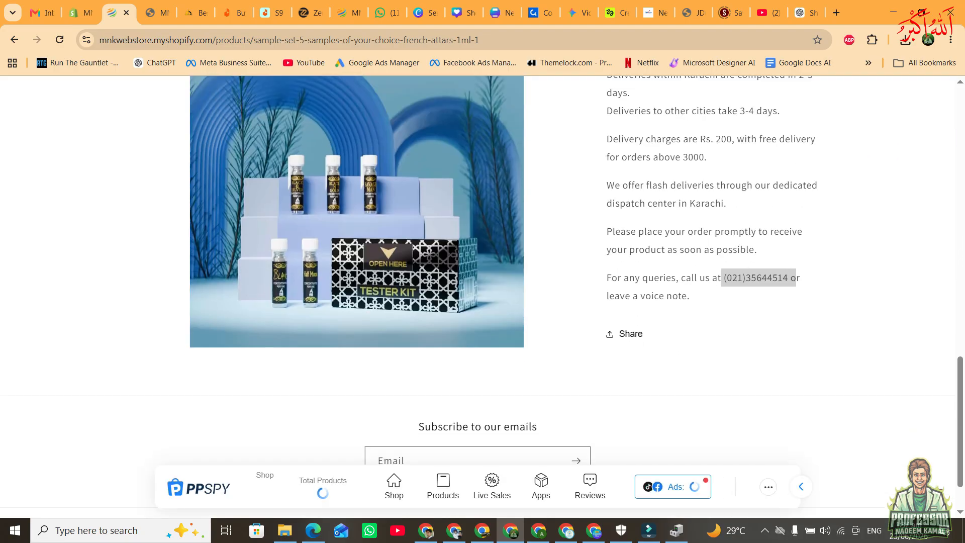
scroll(477, 251, up, 2)
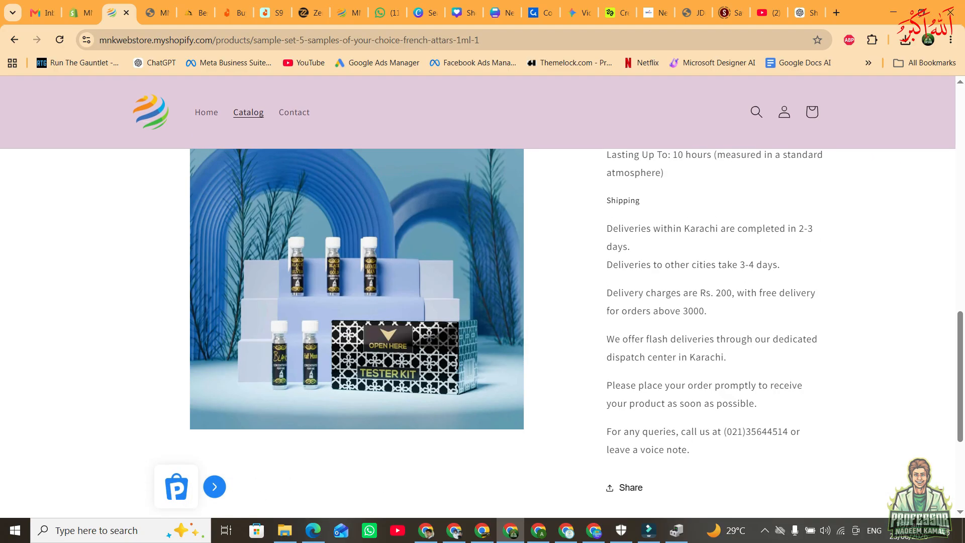
scroll(714, 322, up, 2)
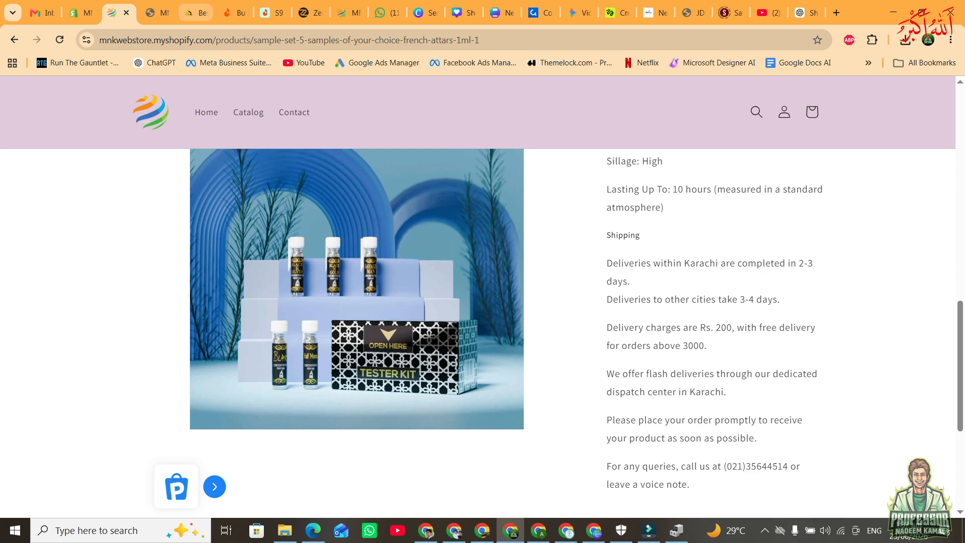
Export all Musk Al Mahal products as CSV with PPSPY and show the downloaded file in its folder.
click(196, 13)
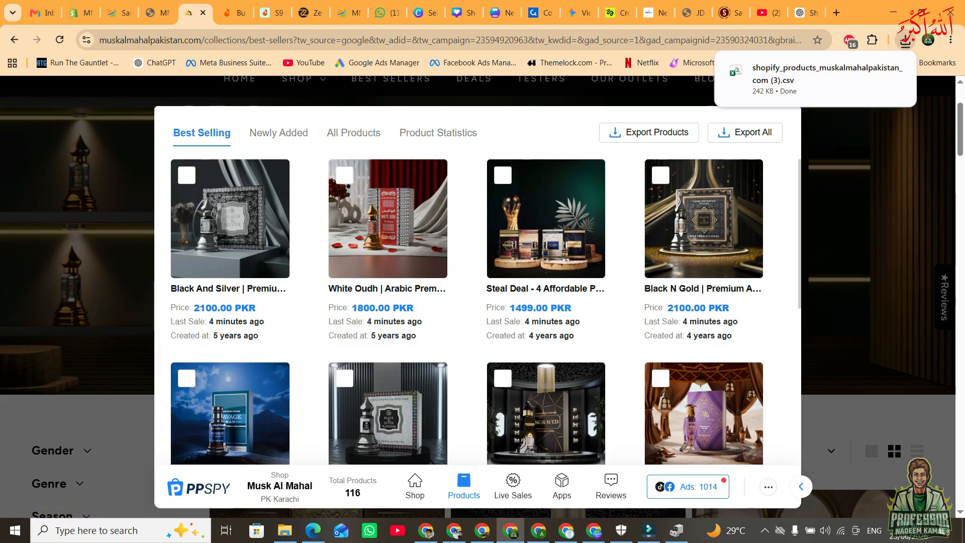
mouse_move(815, 79)
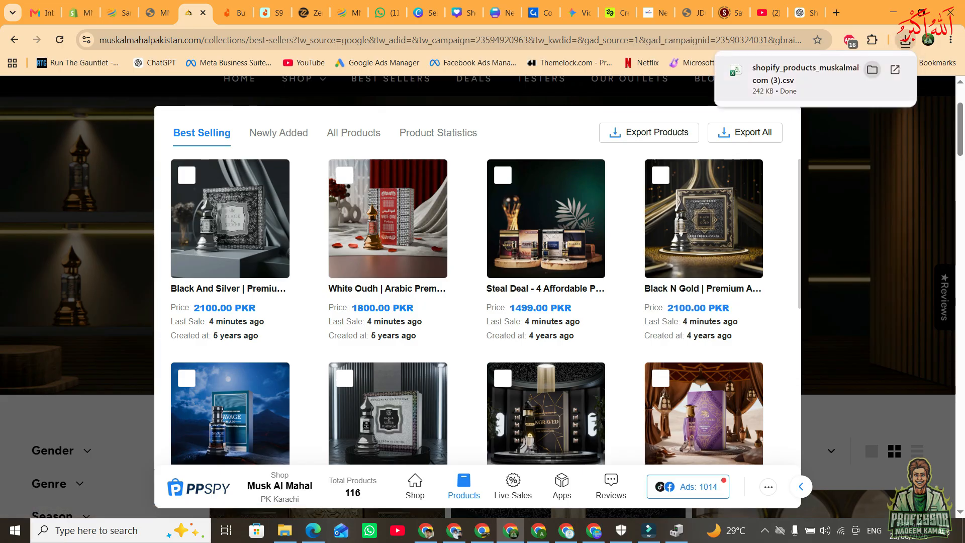
click(873, 70)
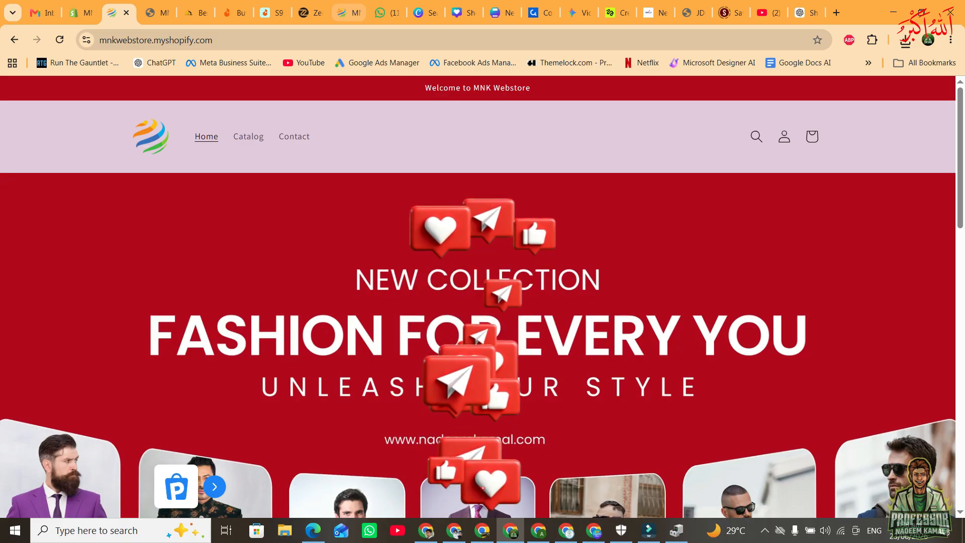
Switch to the Zero Lifestyle store and look through its home page products and sections.
click(310, 13)
scroll(478, 296, down, 12)
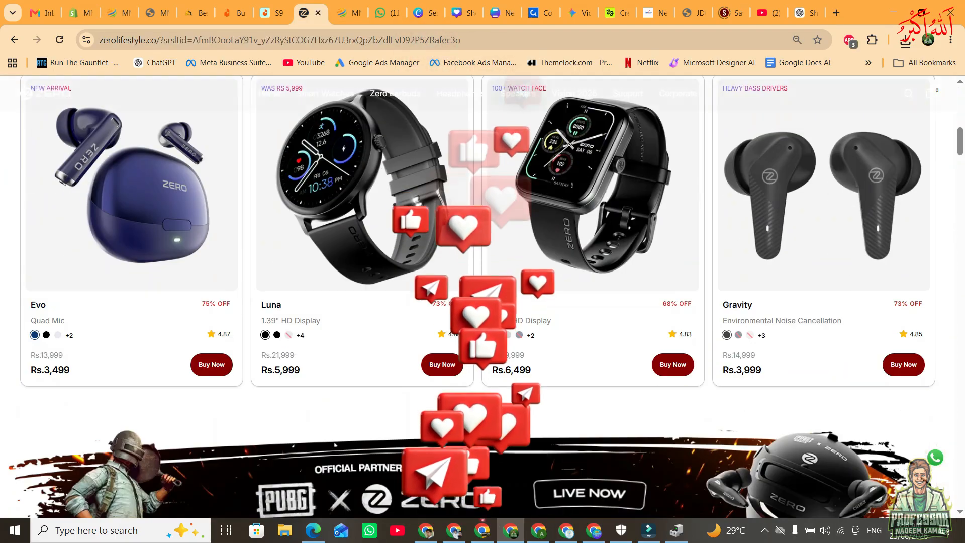
scroll(478, 311, down, 15)
scroll(477, 312, down, 15)
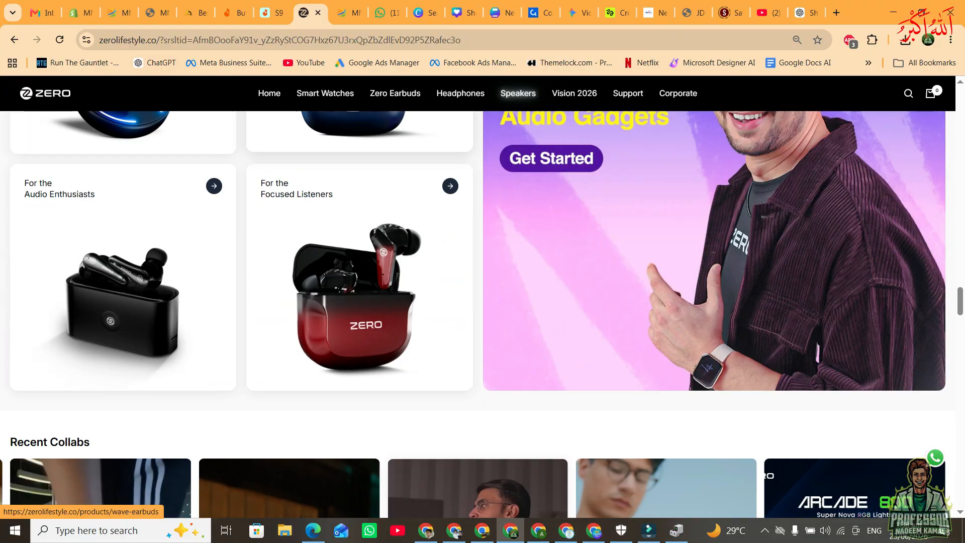
Return to the MNK Webstore home page and review its featured products and banner.
click(118, 12)
scroll(477, 297, down, 11)
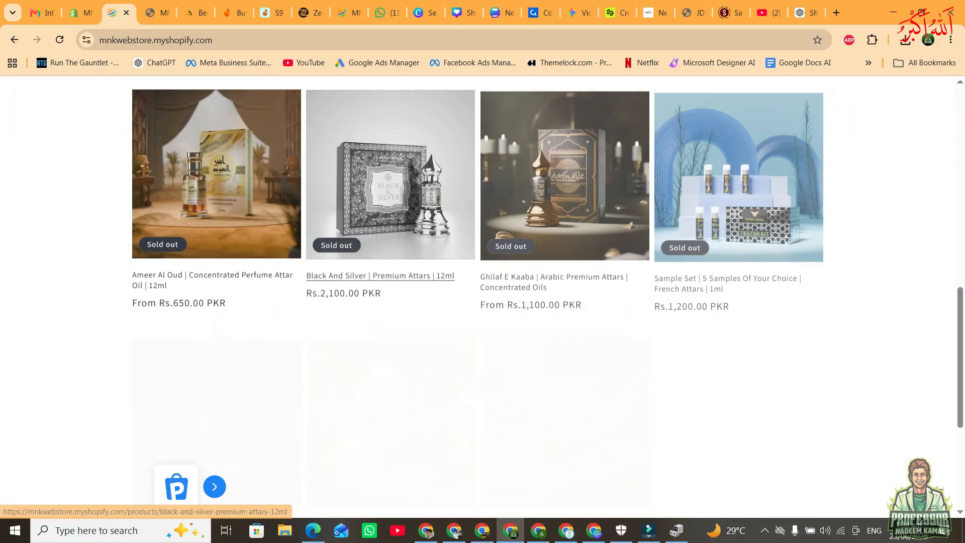
scroll(380, 341, down, 5)
scroll(381, 341, up, 6)
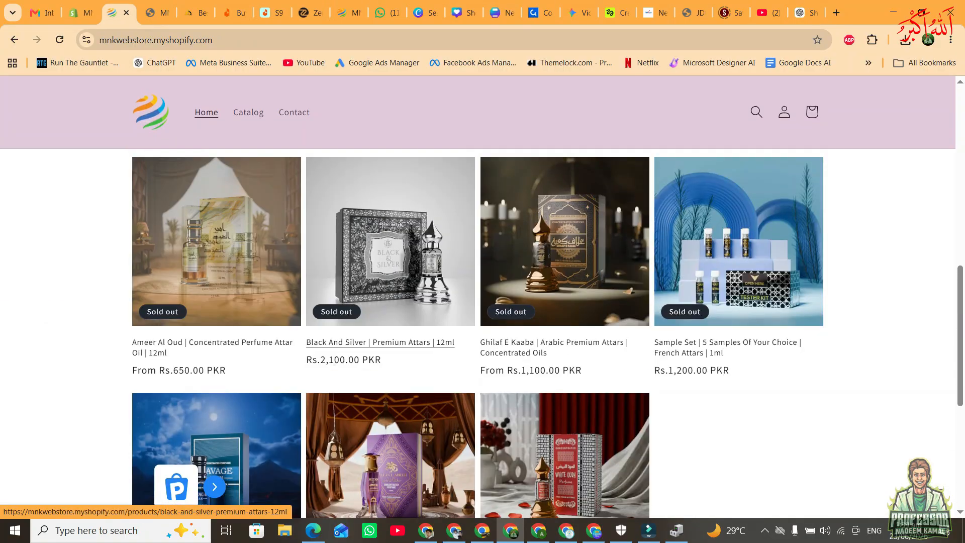
scroll(380, 341, down, 5)
scroll(380, 271, up, 12)
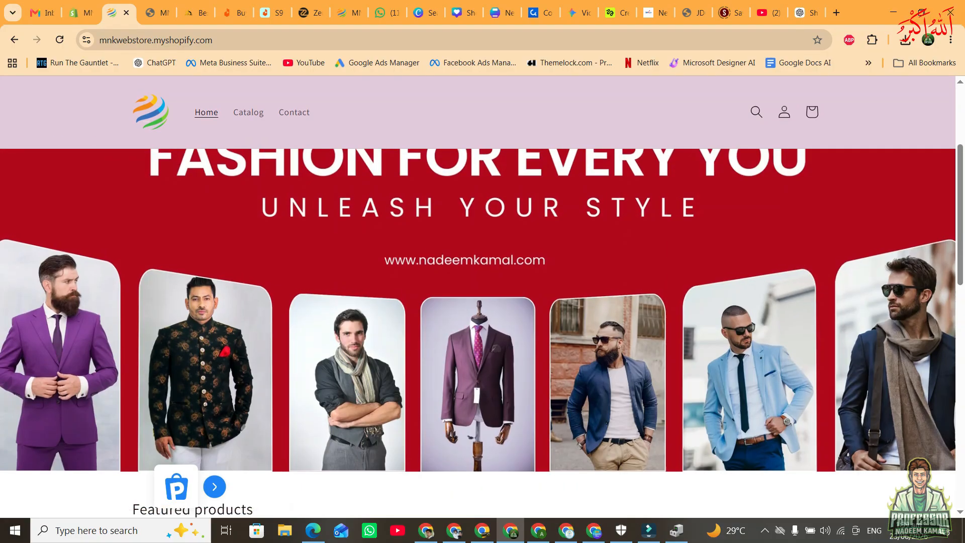
scroll(477, 301, up, 3)
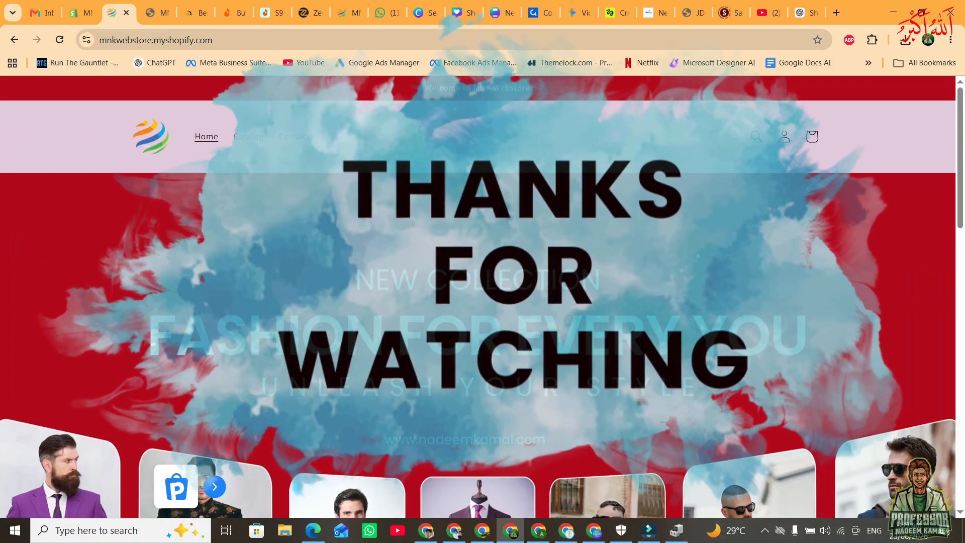